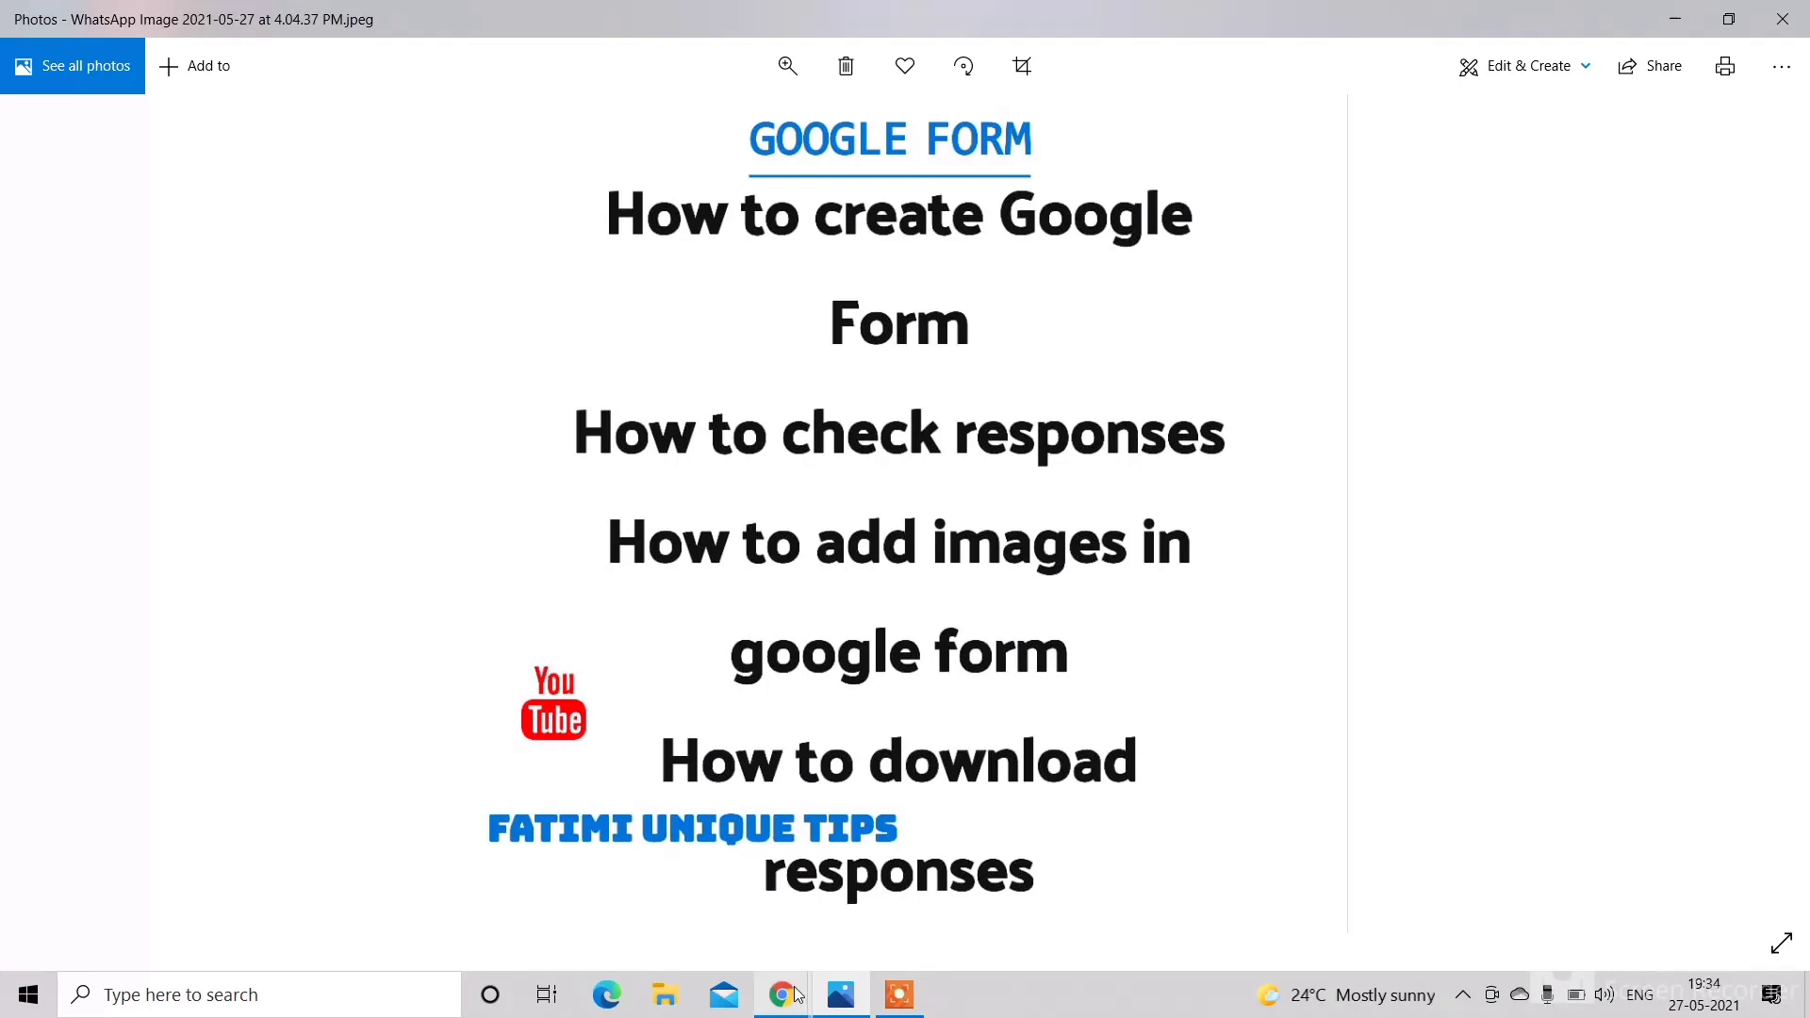
# Step: Switch to the Chrome window with the Gmail inbox and search Google in a new tab for "create google form online"
pyautogui.moveTo(795, 994)
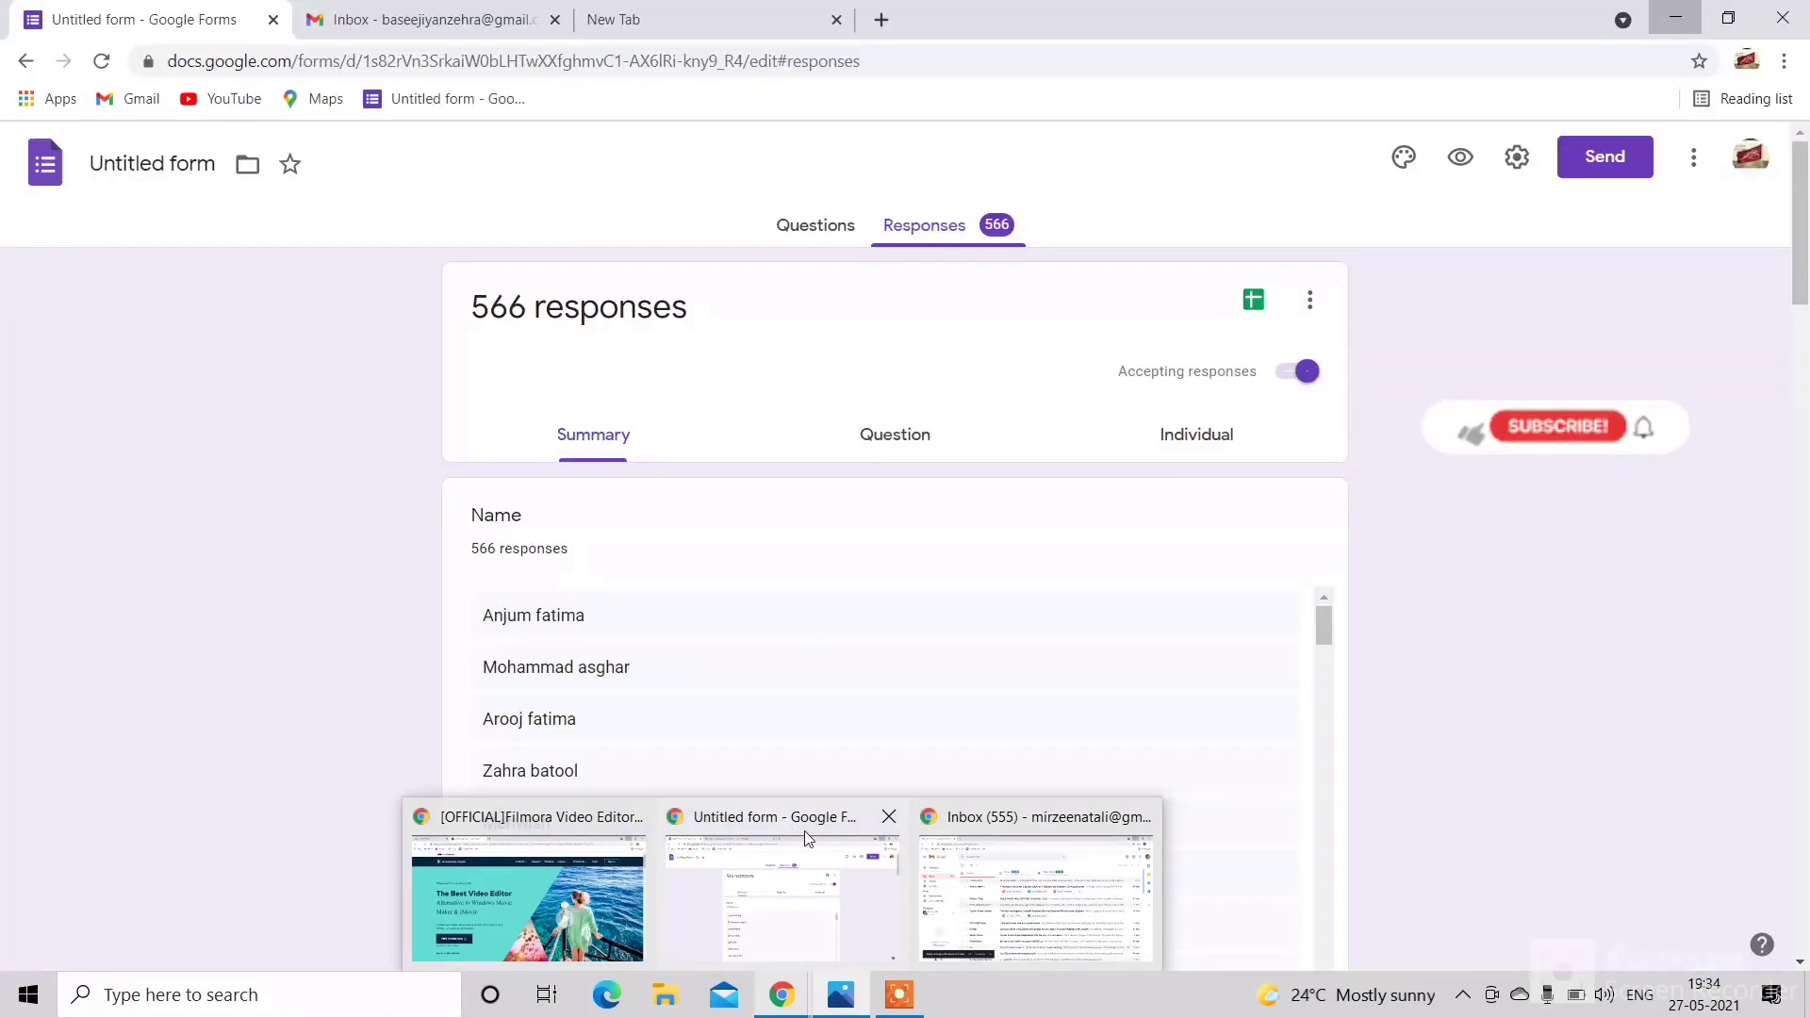
pyautogui.moveTo(591, 874)
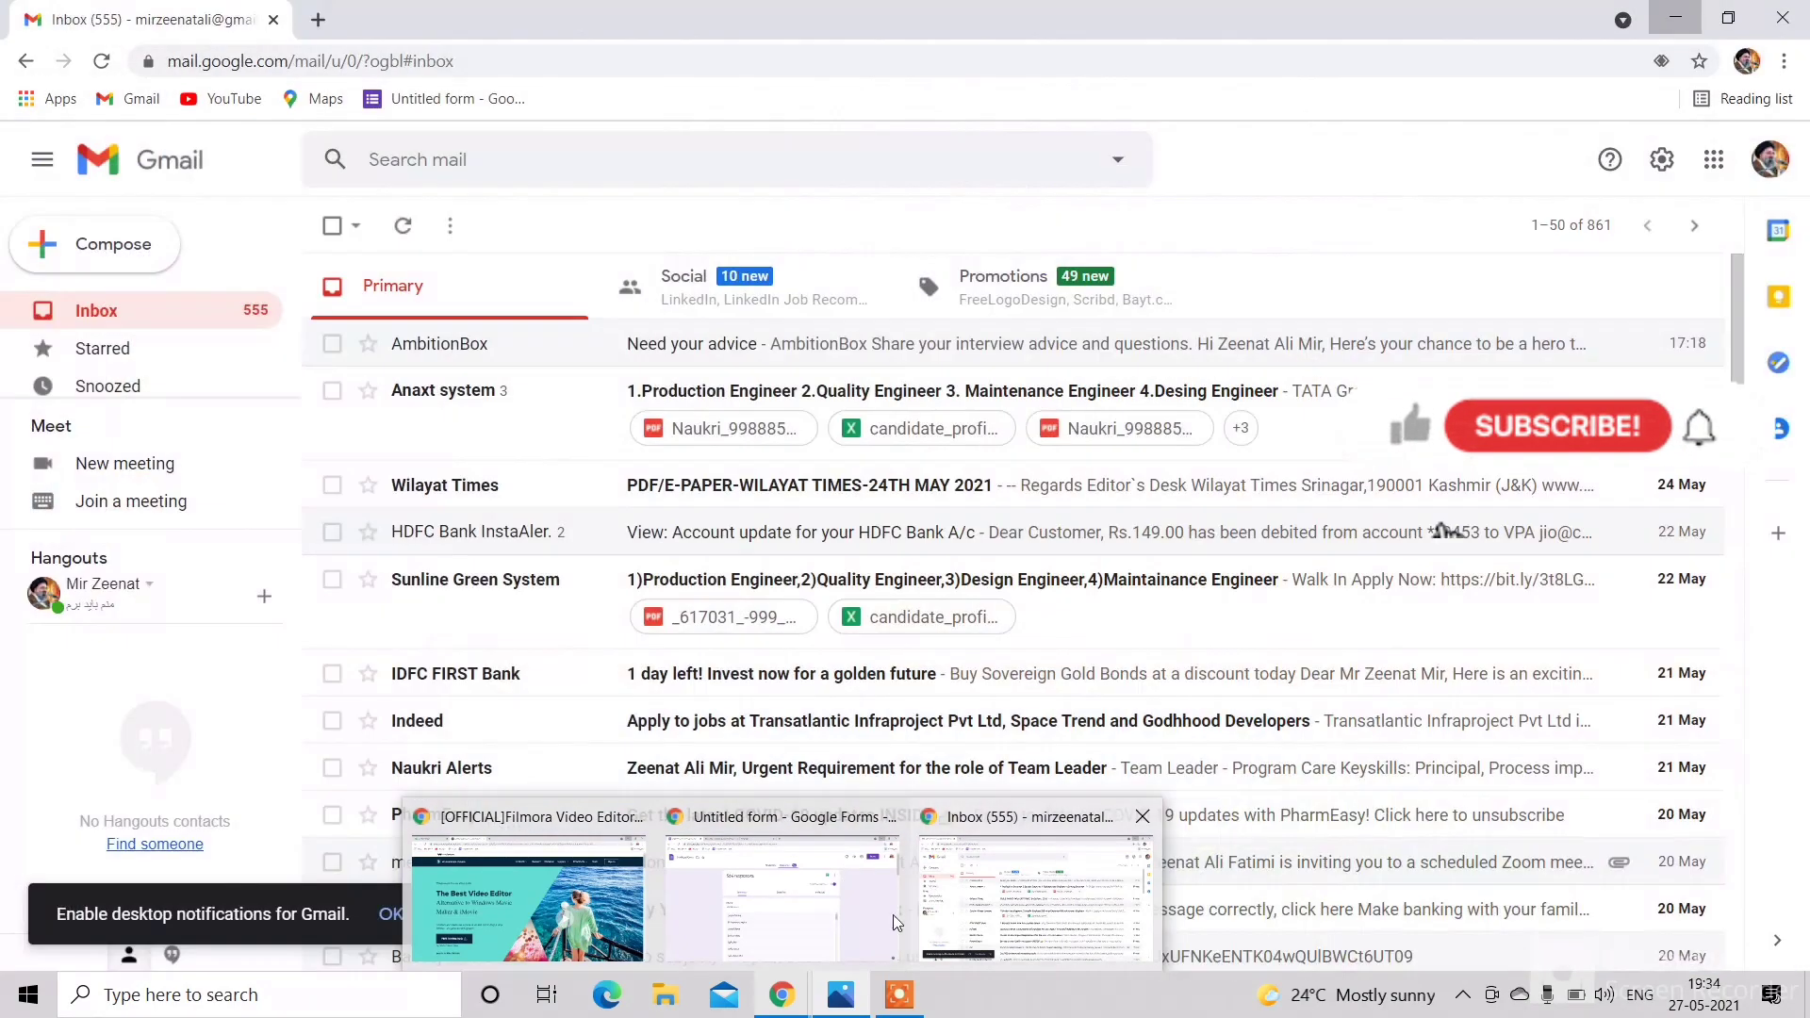
pyautogui.click(1047, 943)
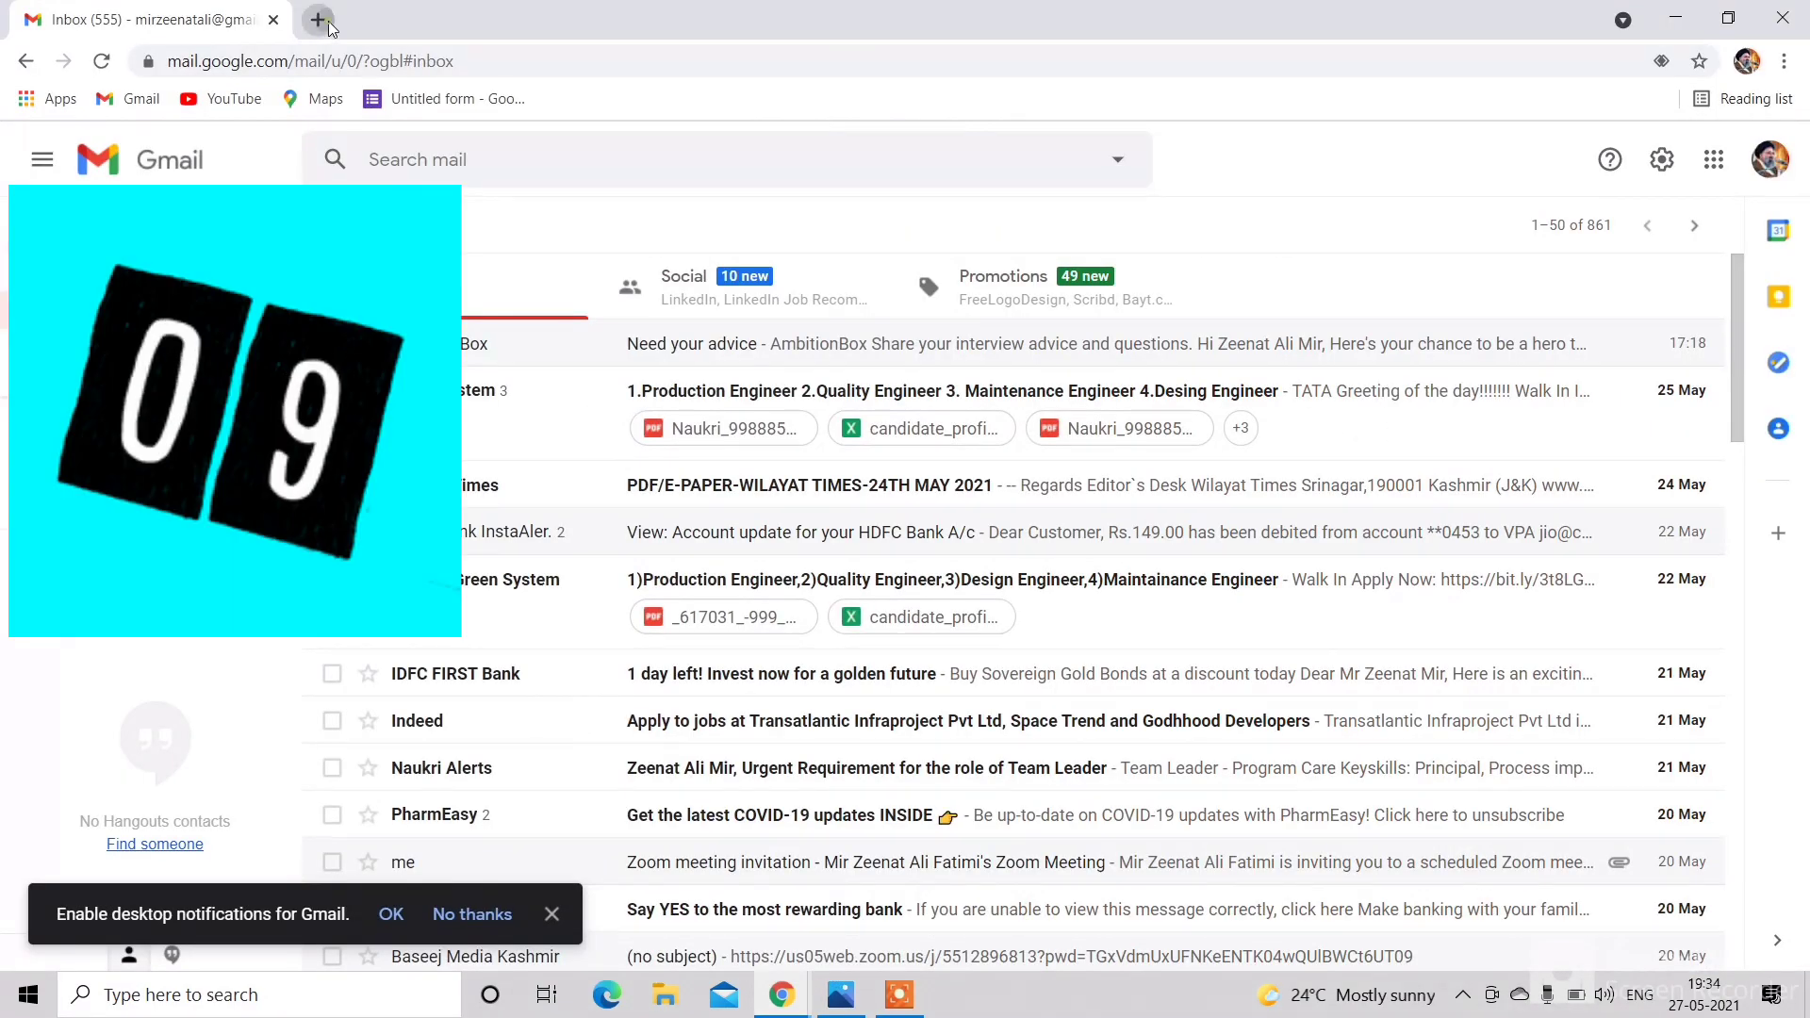
pyautogui.hotkey('ctrl', 't')
pyautogui.click(683, 505)
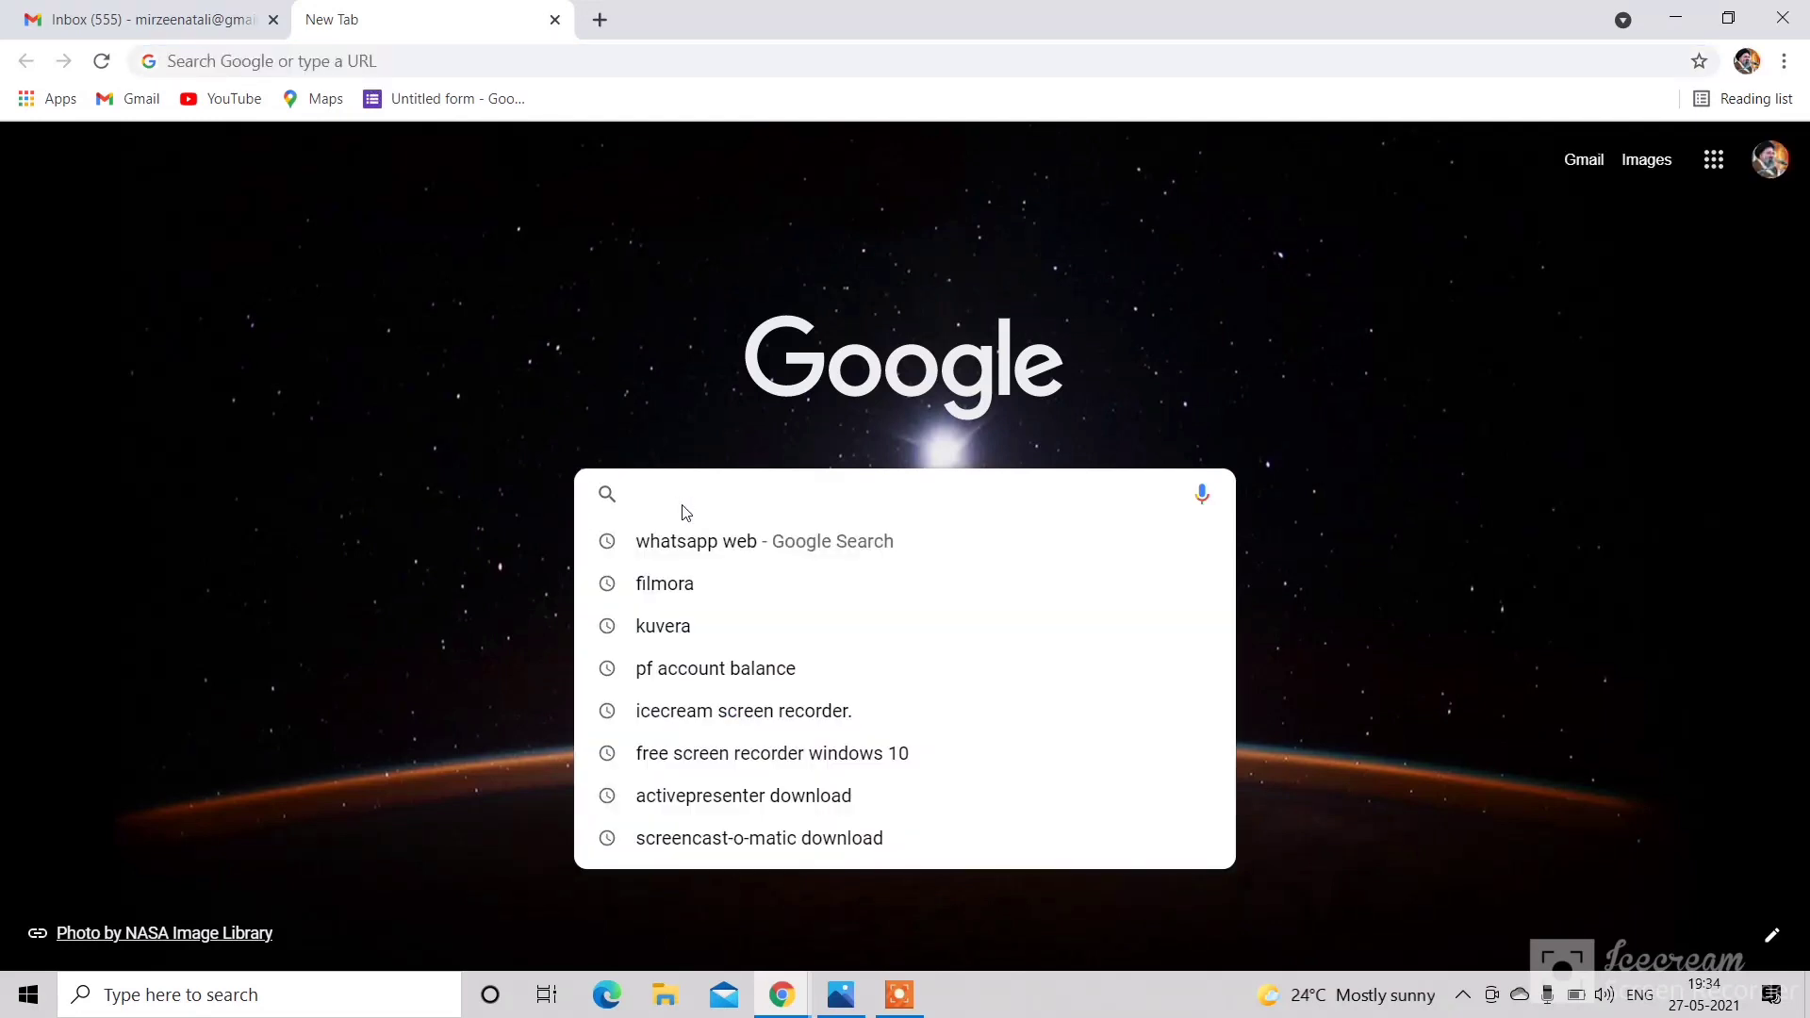
pyautogui.write('create google form online')
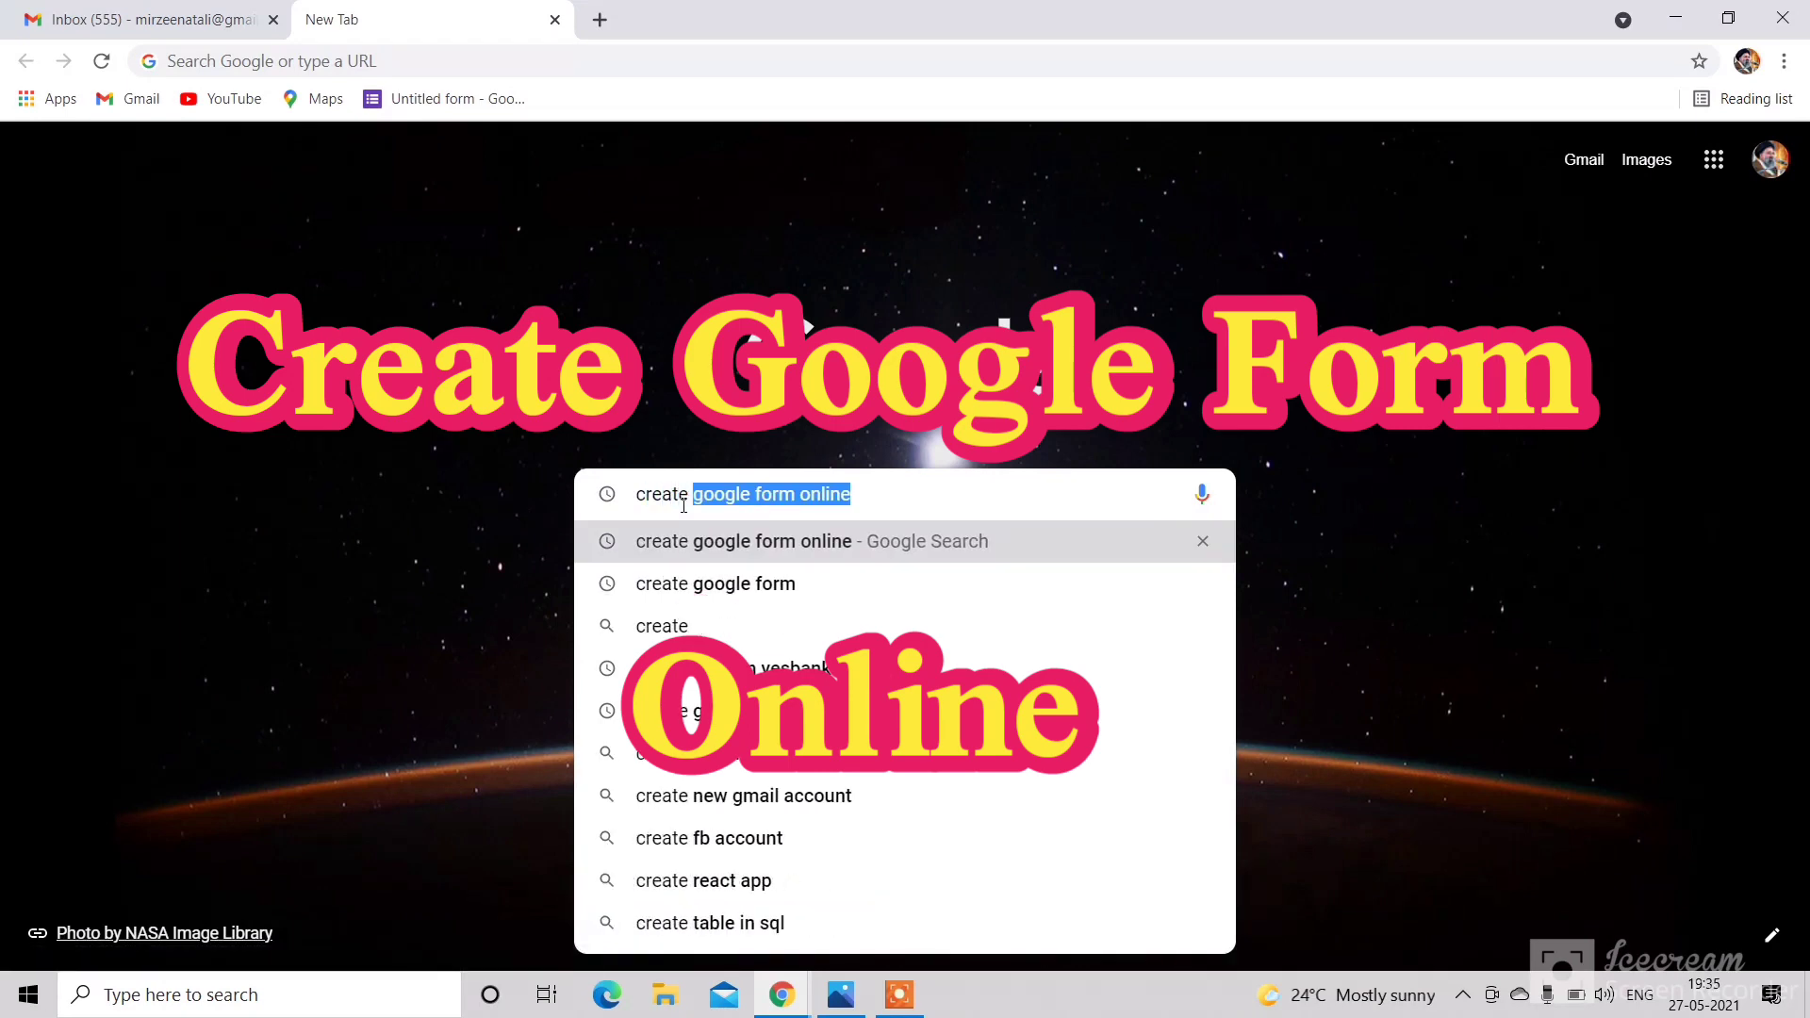
pyautogui.press('Return')
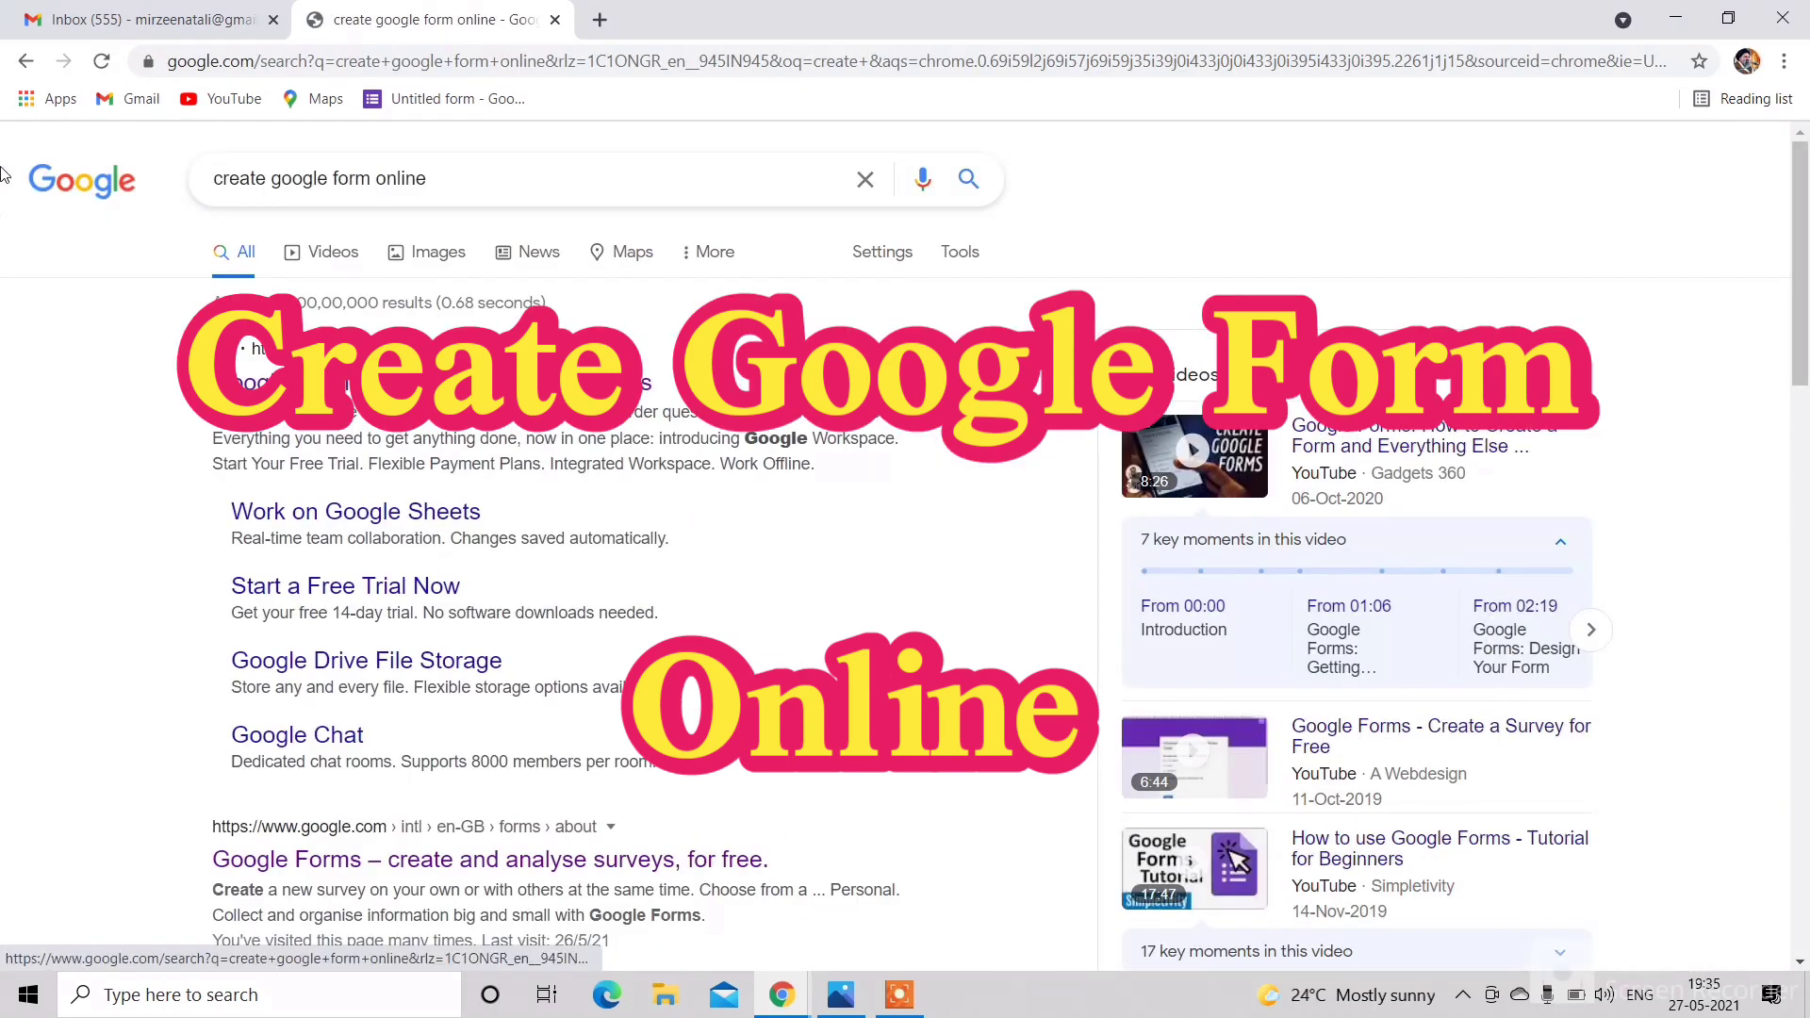
# Step: Open Google Forms for personal use from the "create and analyse surveys, for free" search result and start a blank form
pyautogui.scroll(-2, 407, 371)
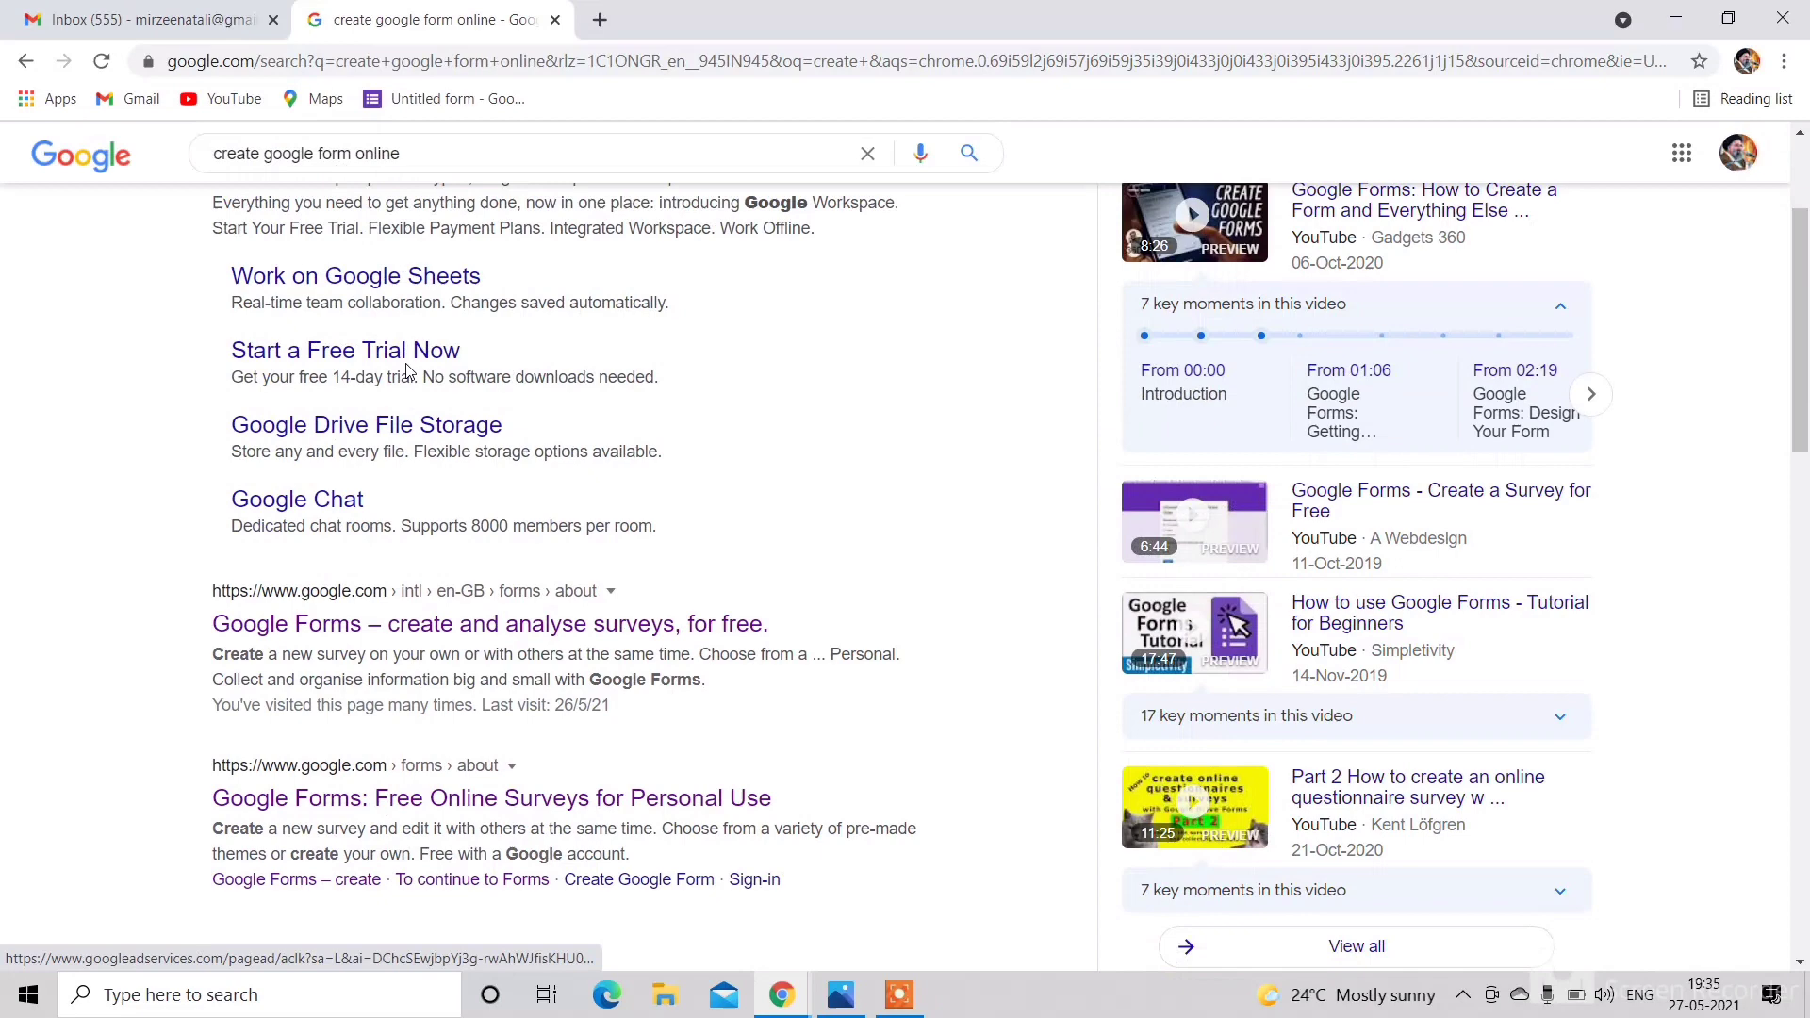
pyautogui.click(366, 623)
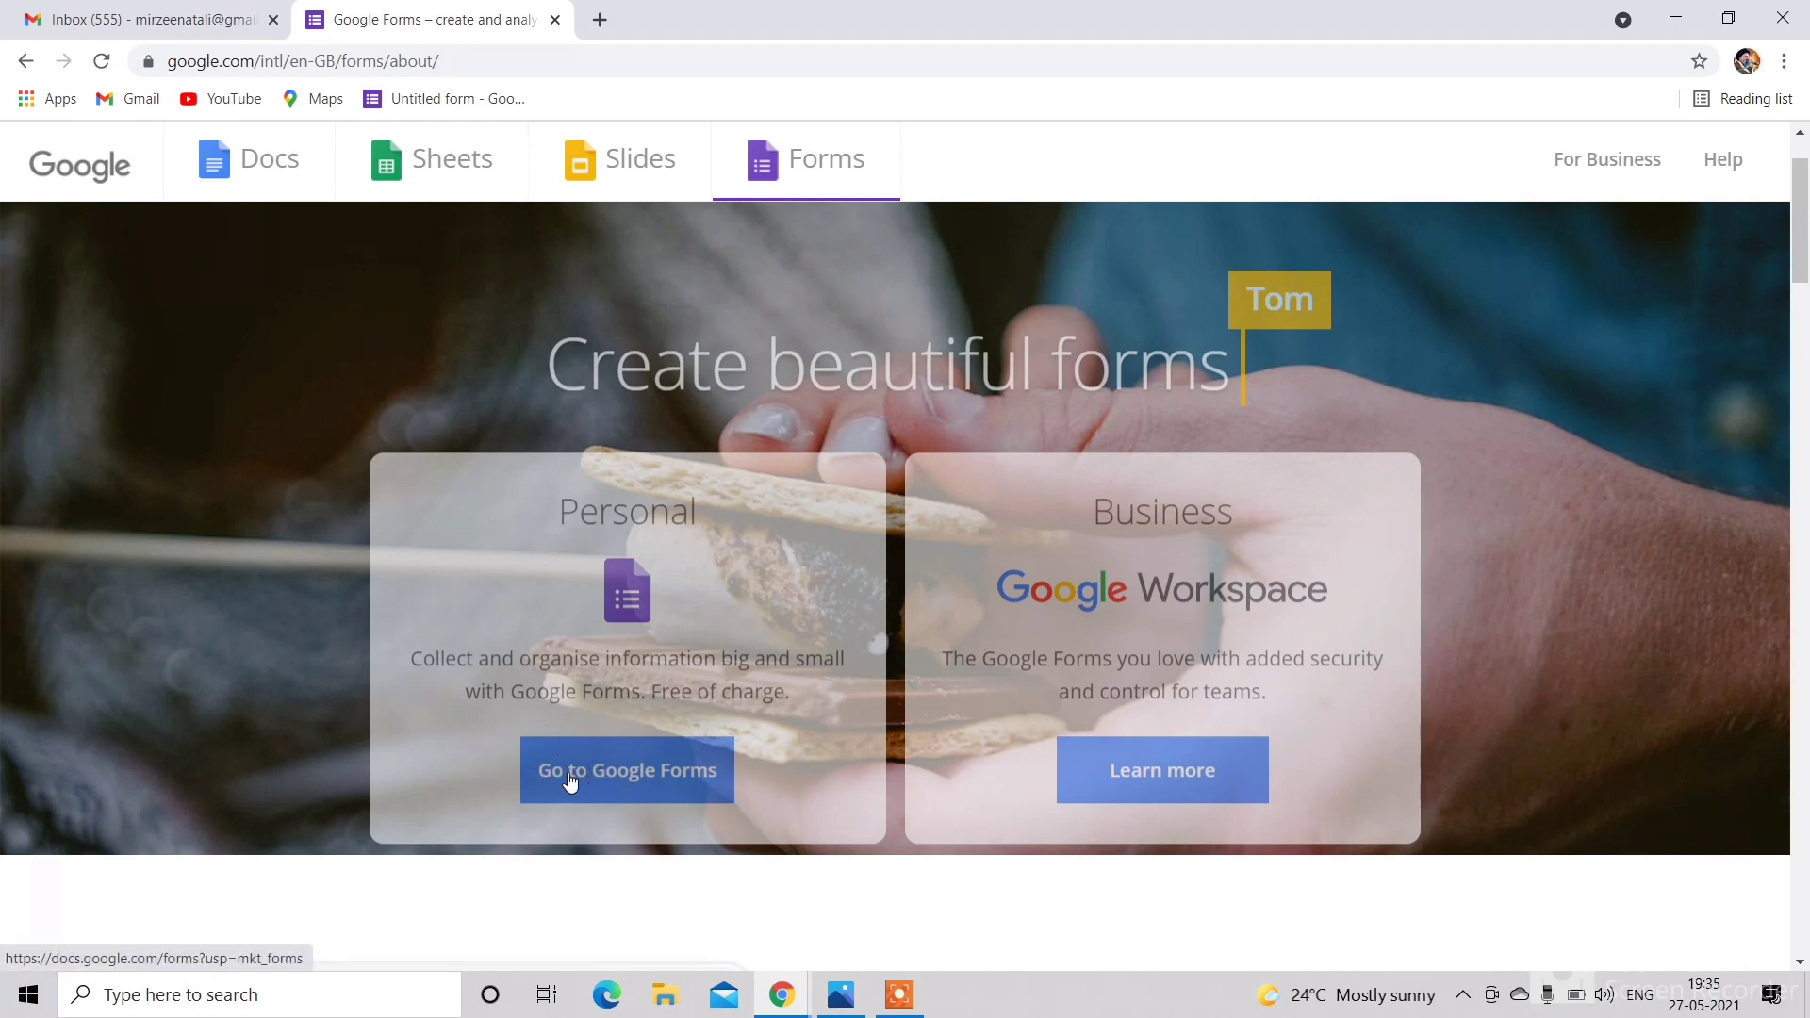
pyautogui.click(622, 771)
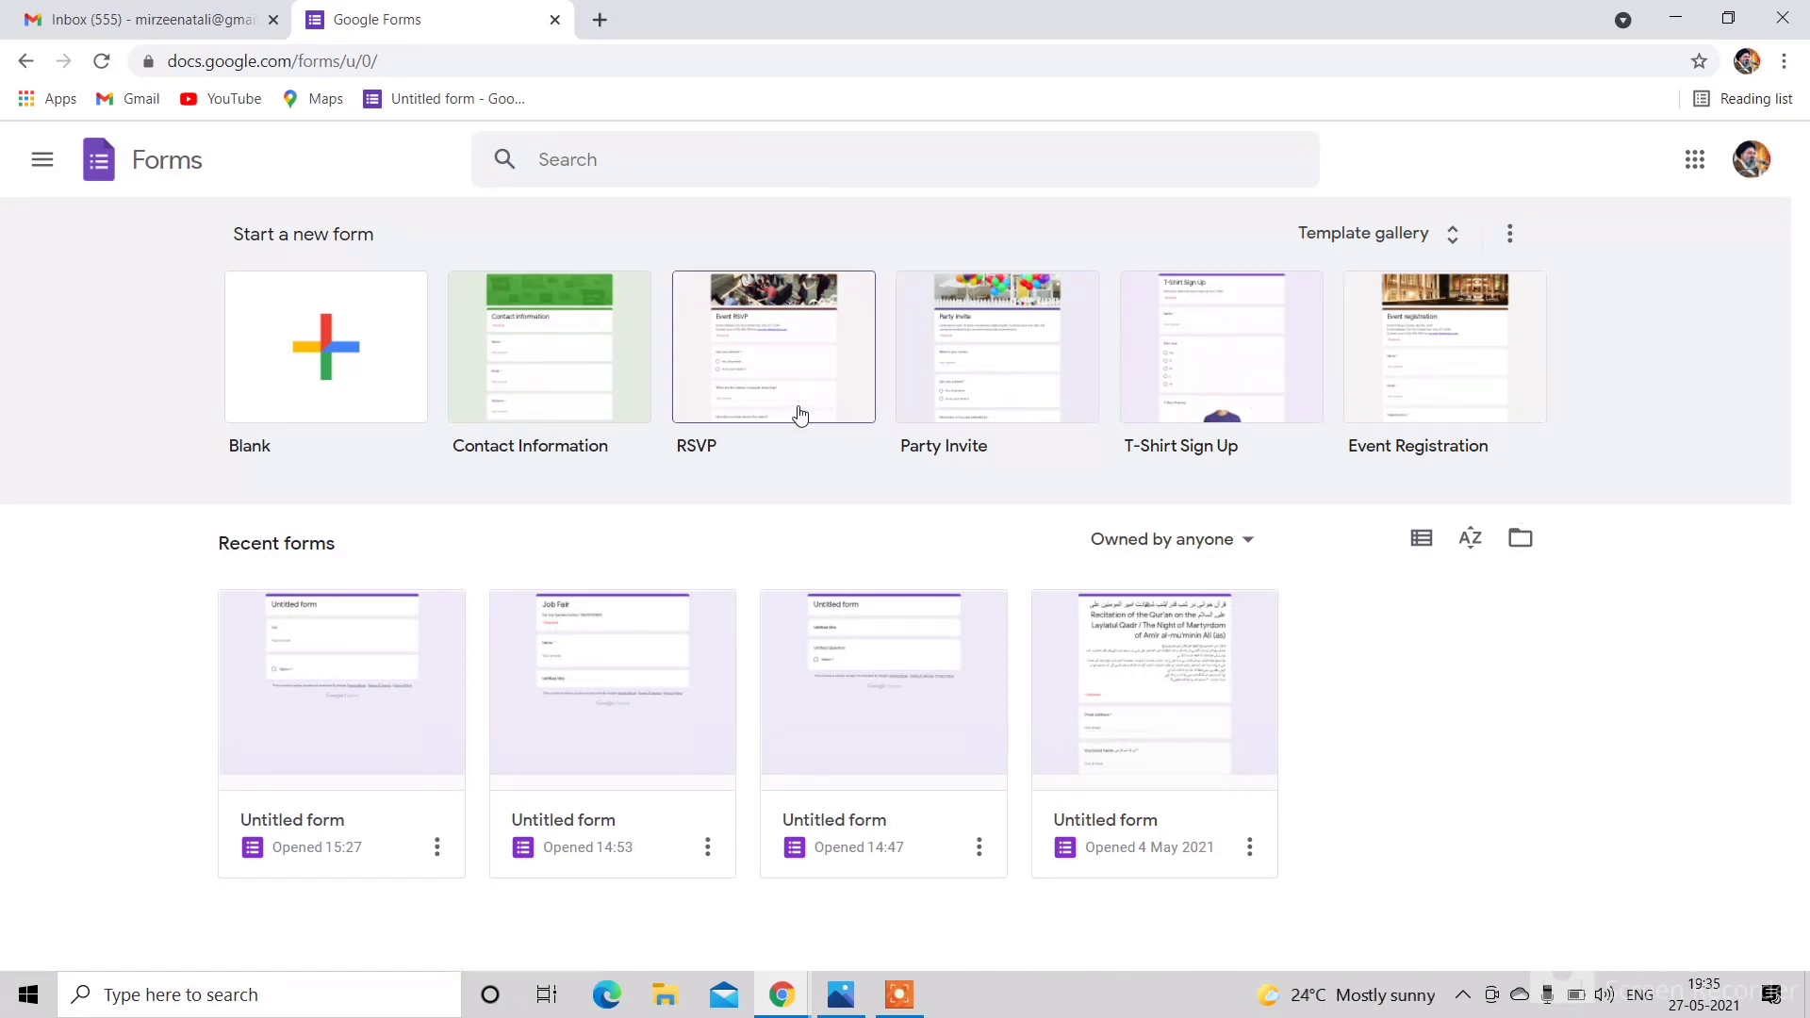
pyautogui.click(341, 384)
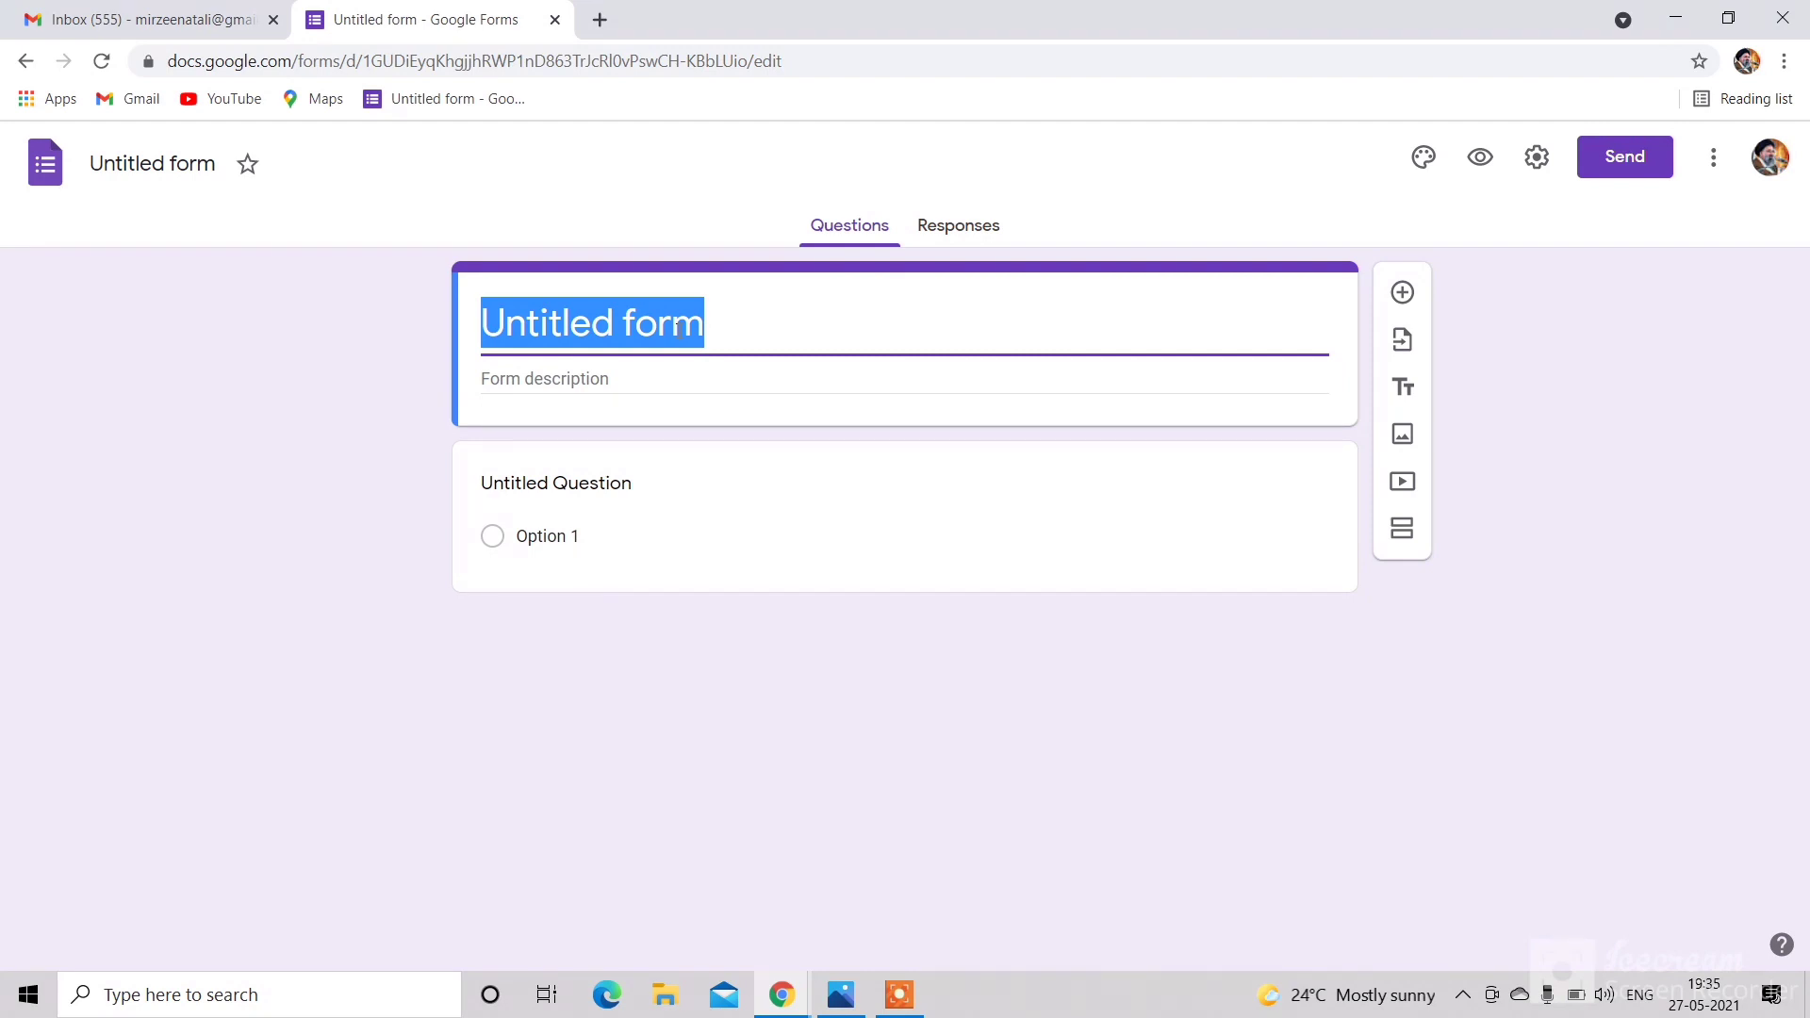
# Step: Title the form "Job Opening- Work From Home"
pyautogui.write('Jon')
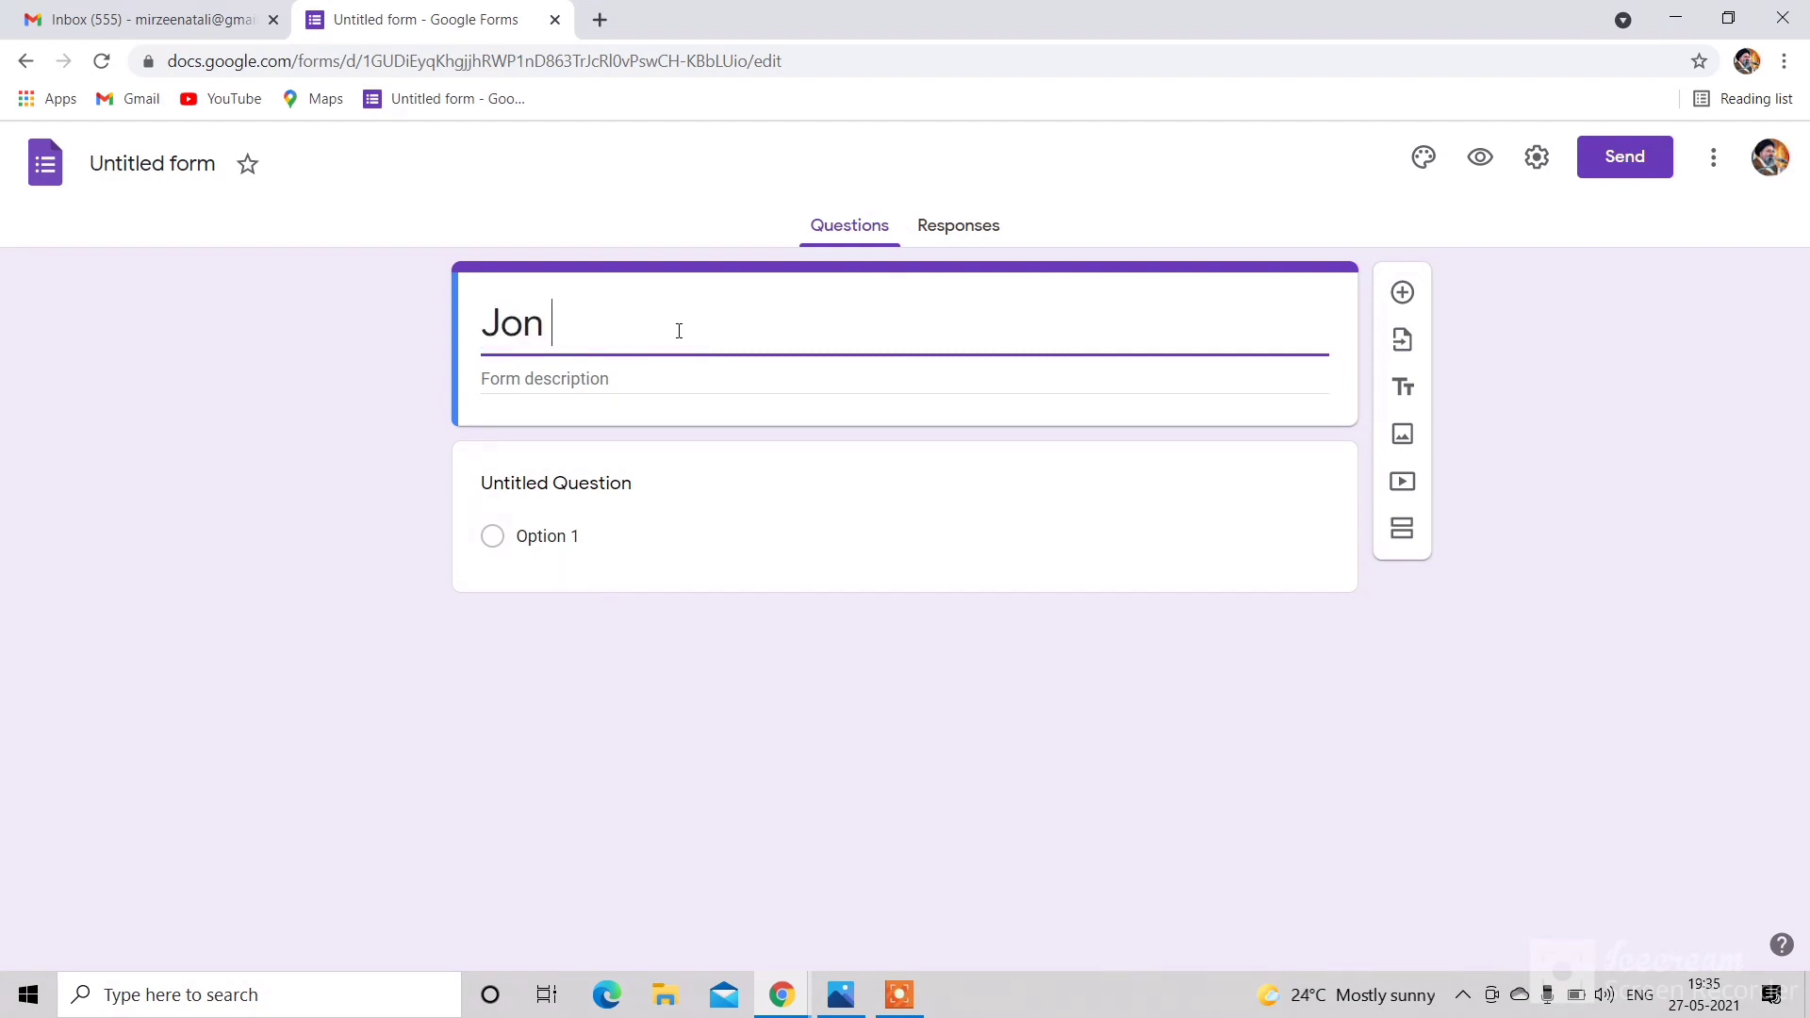
pyautogui.press('BackSpace')
pyautogui.write('b Opening')
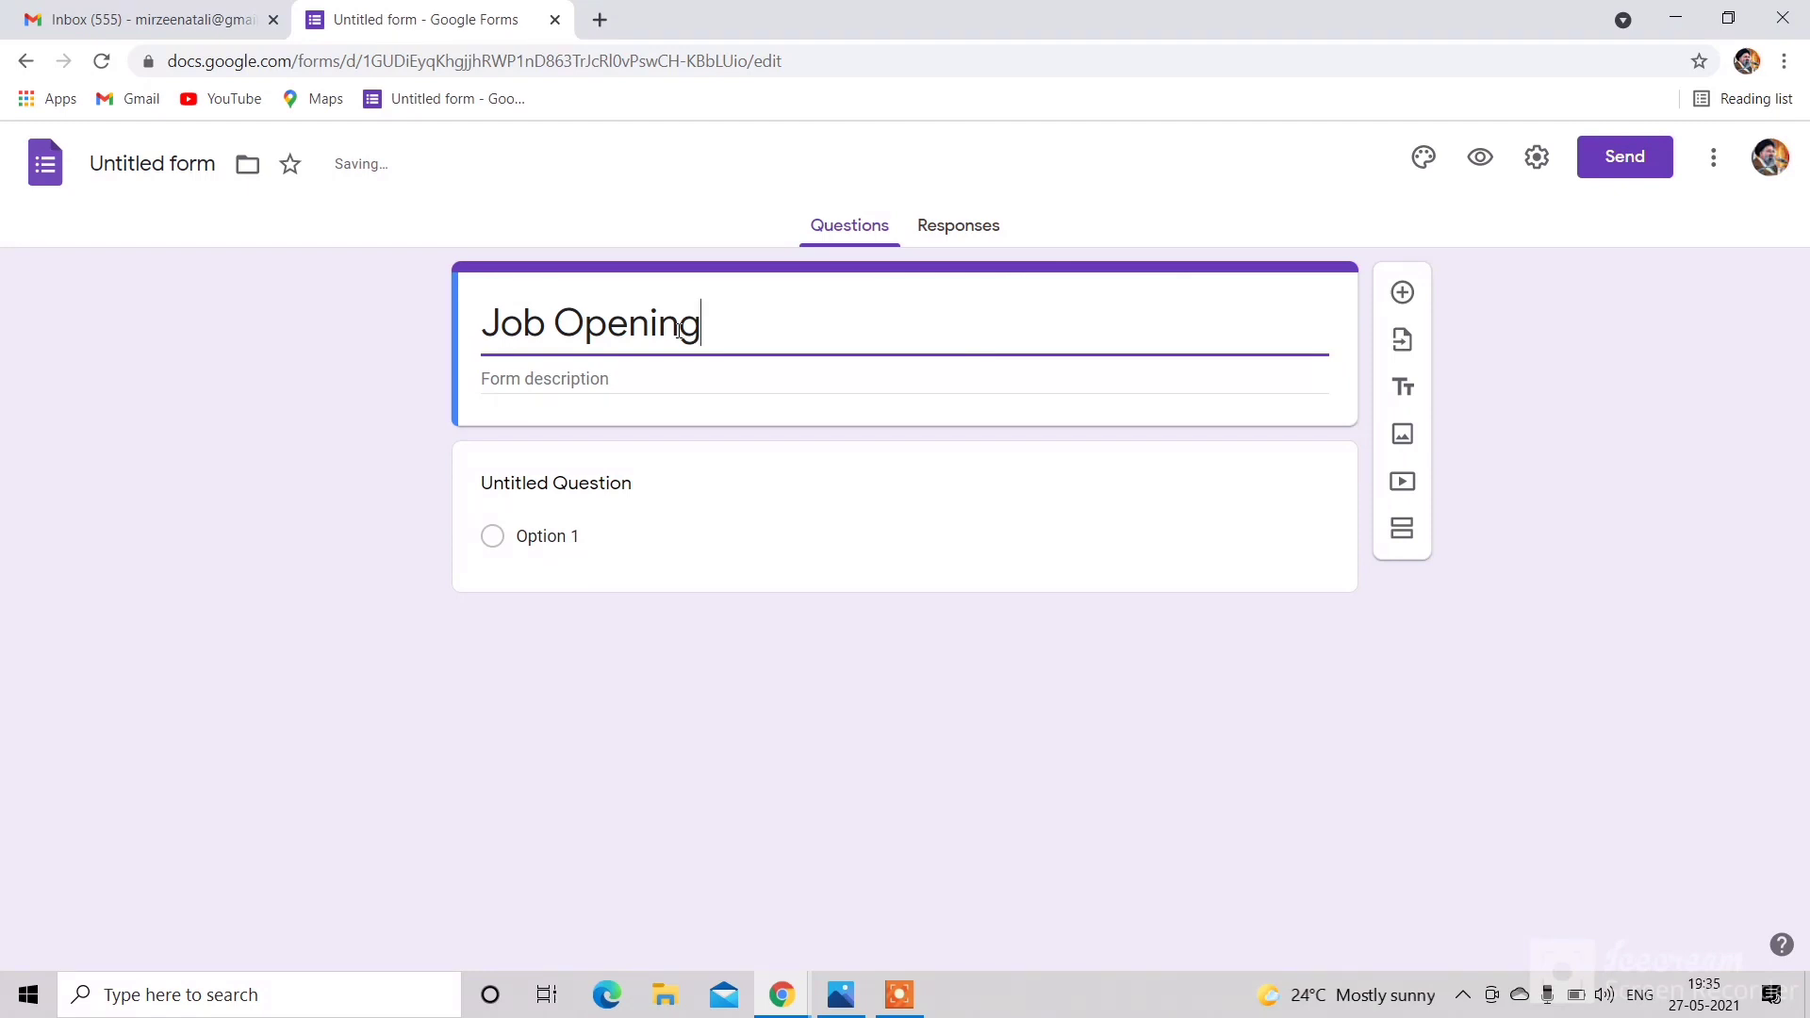
pyautogui.write('- Work Fro')
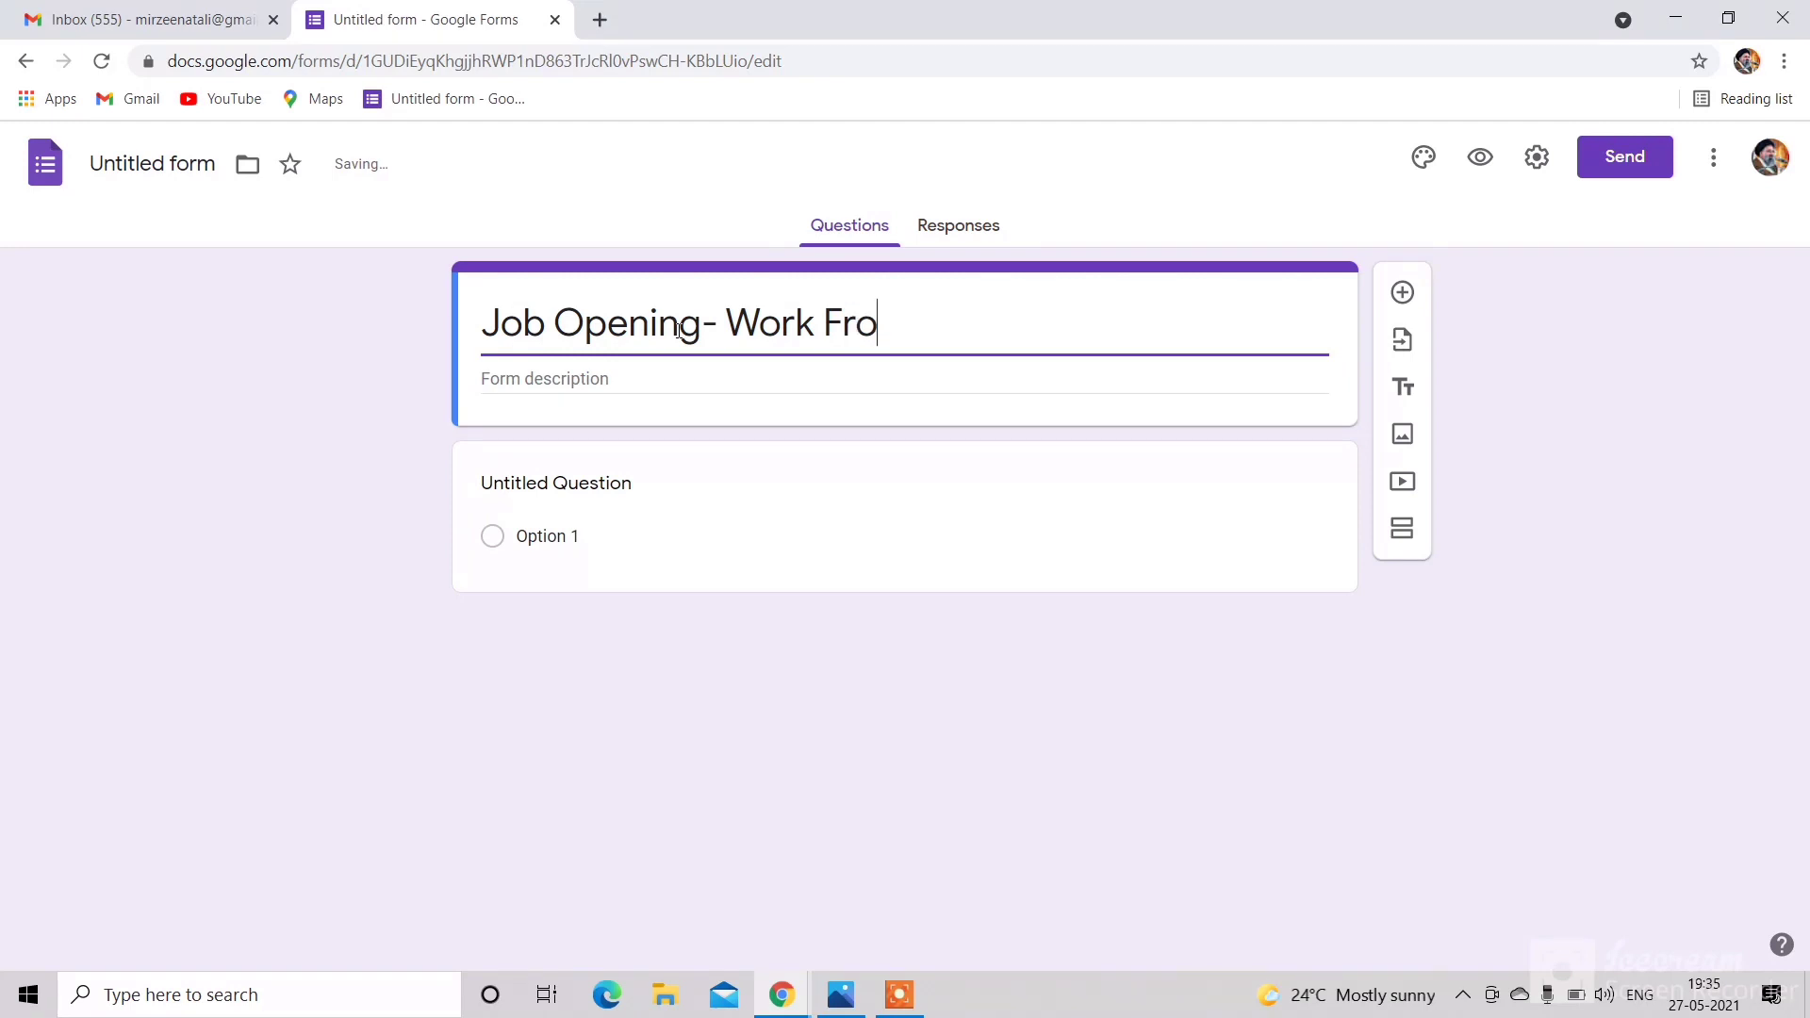
pyautogui.write('m Home')
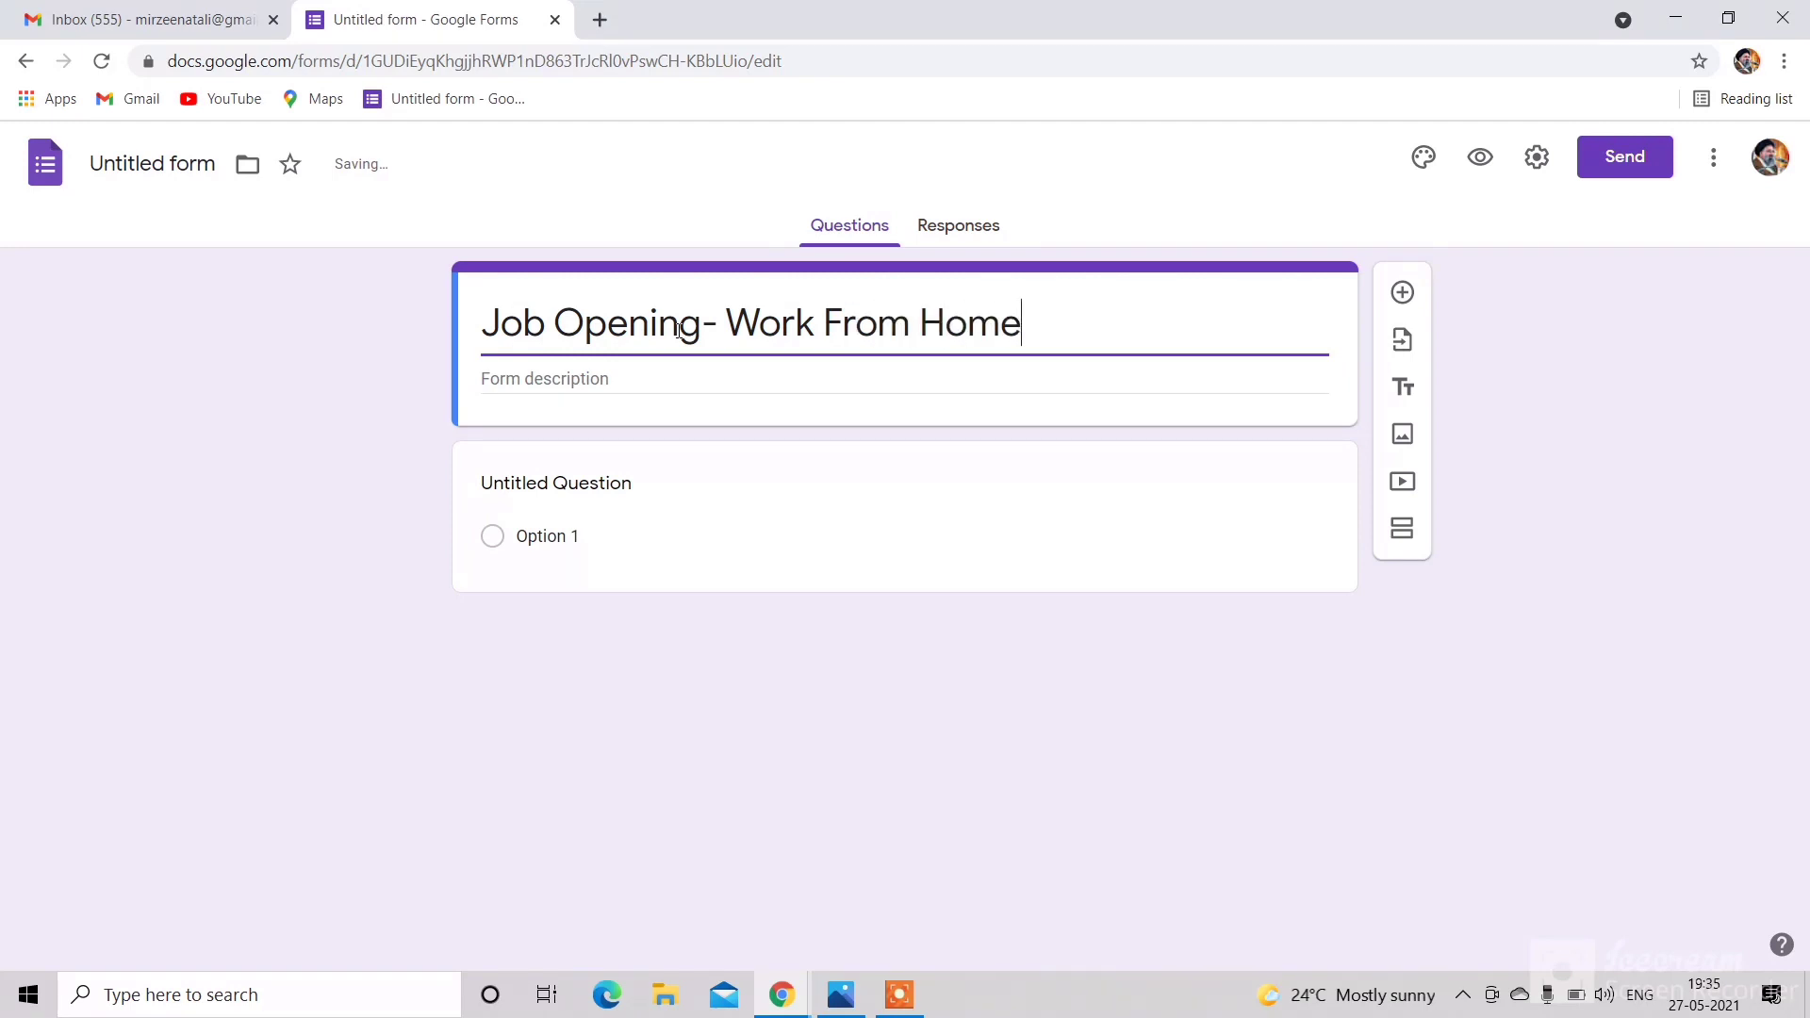
# Step: Enter the form description "Any graduate, Laptop and internet connection is mandatory"
pyautogui.click(522, 378)
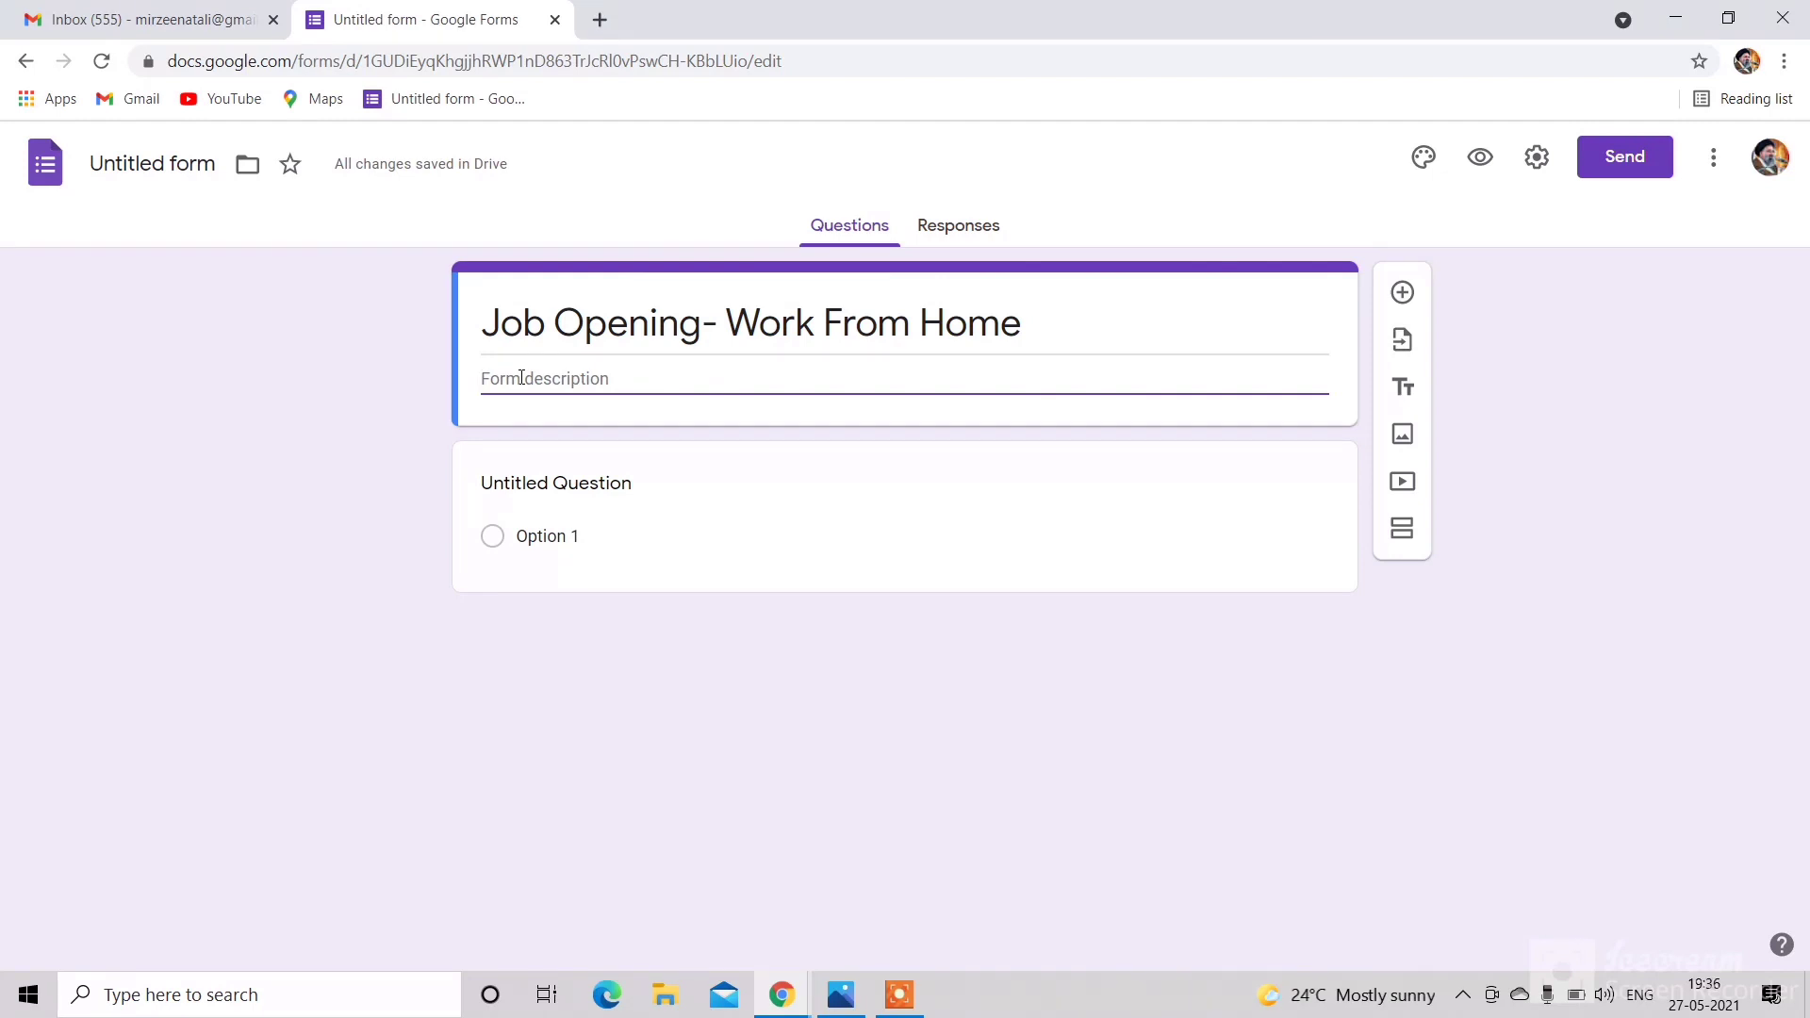
pyautogui.write('Any')
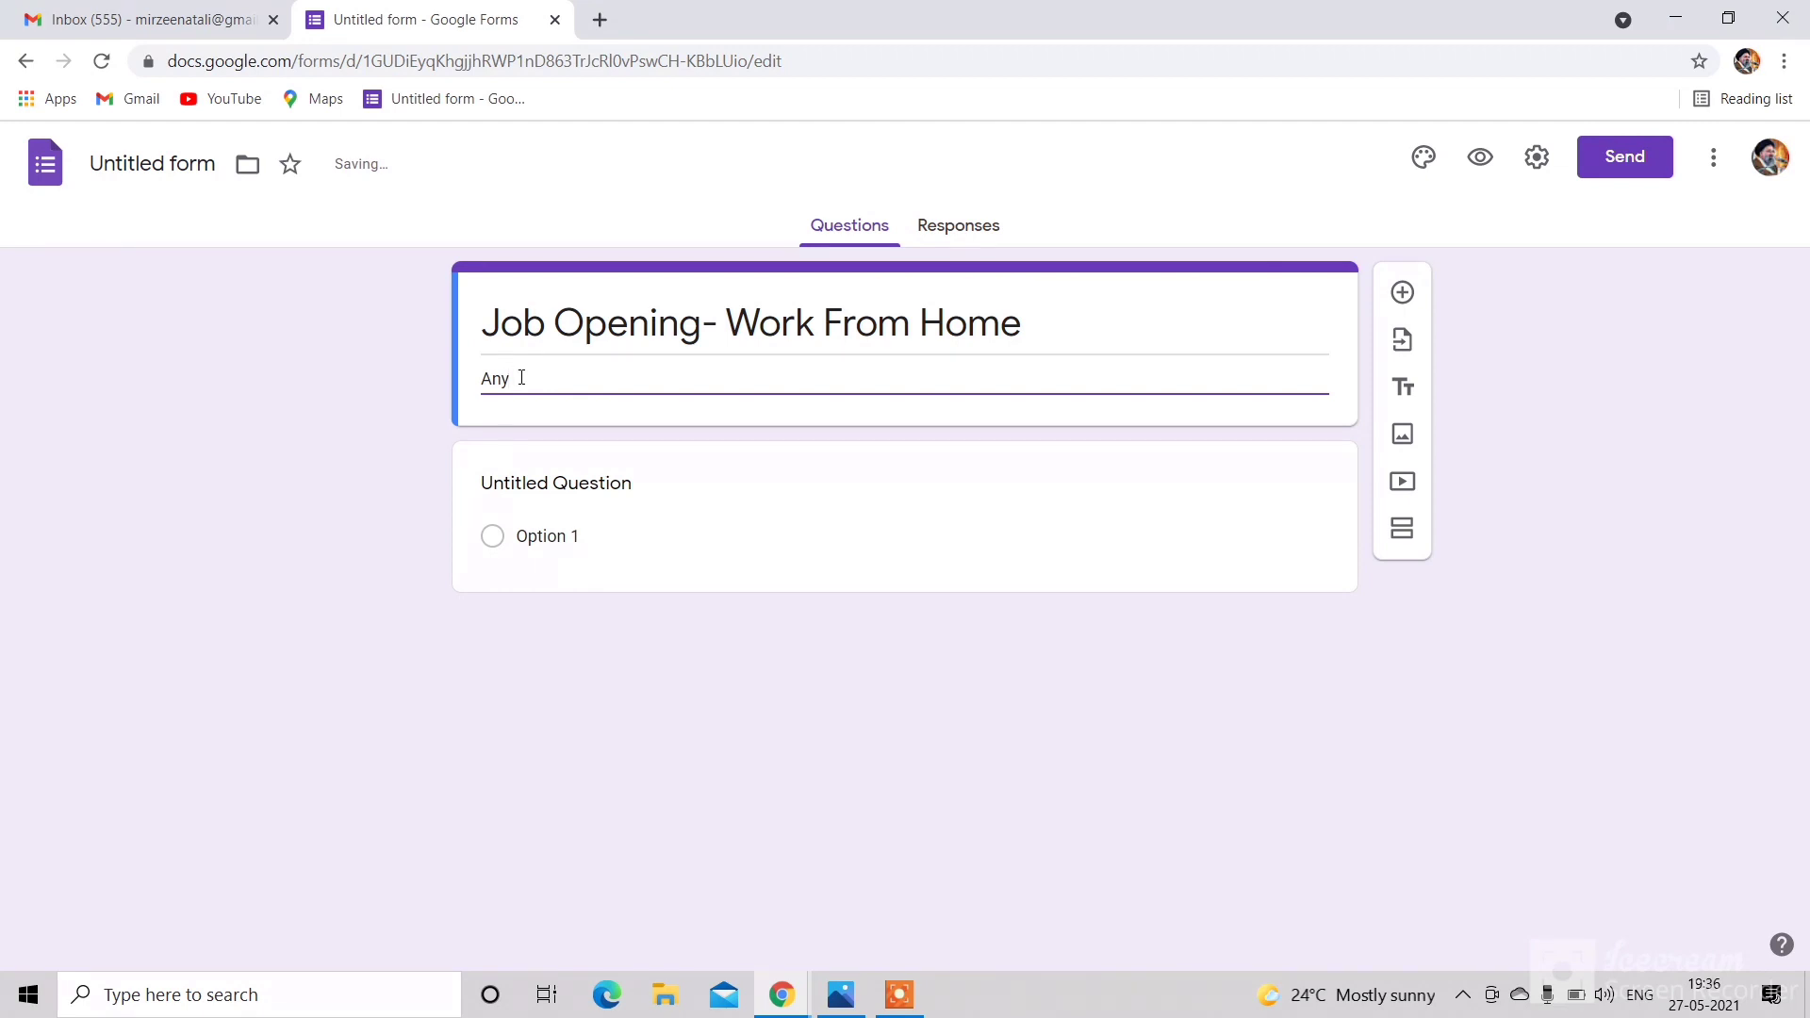
pyautogui.write(' graduate, Laptop nad')
pyautogui.press('BackSpace')
pyautogui.press('BackSpace')
pyautogui.press('BackSpace')
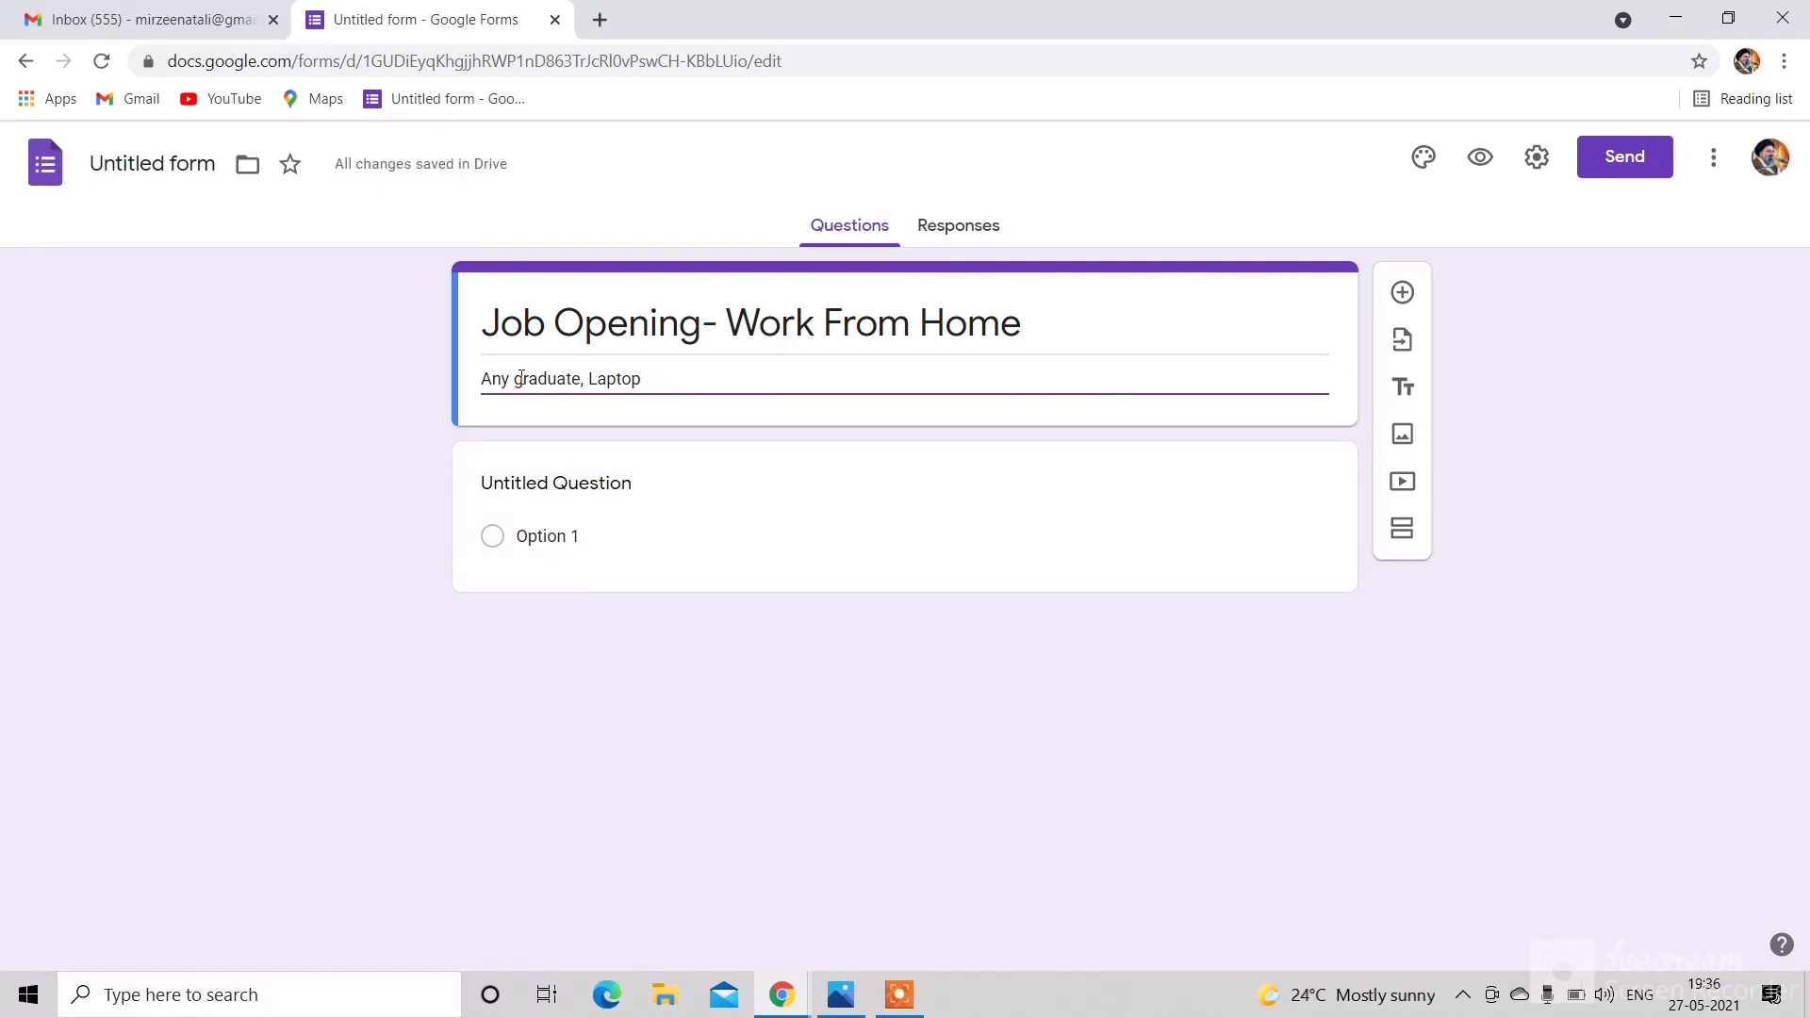
pyautogui.write('and inte')
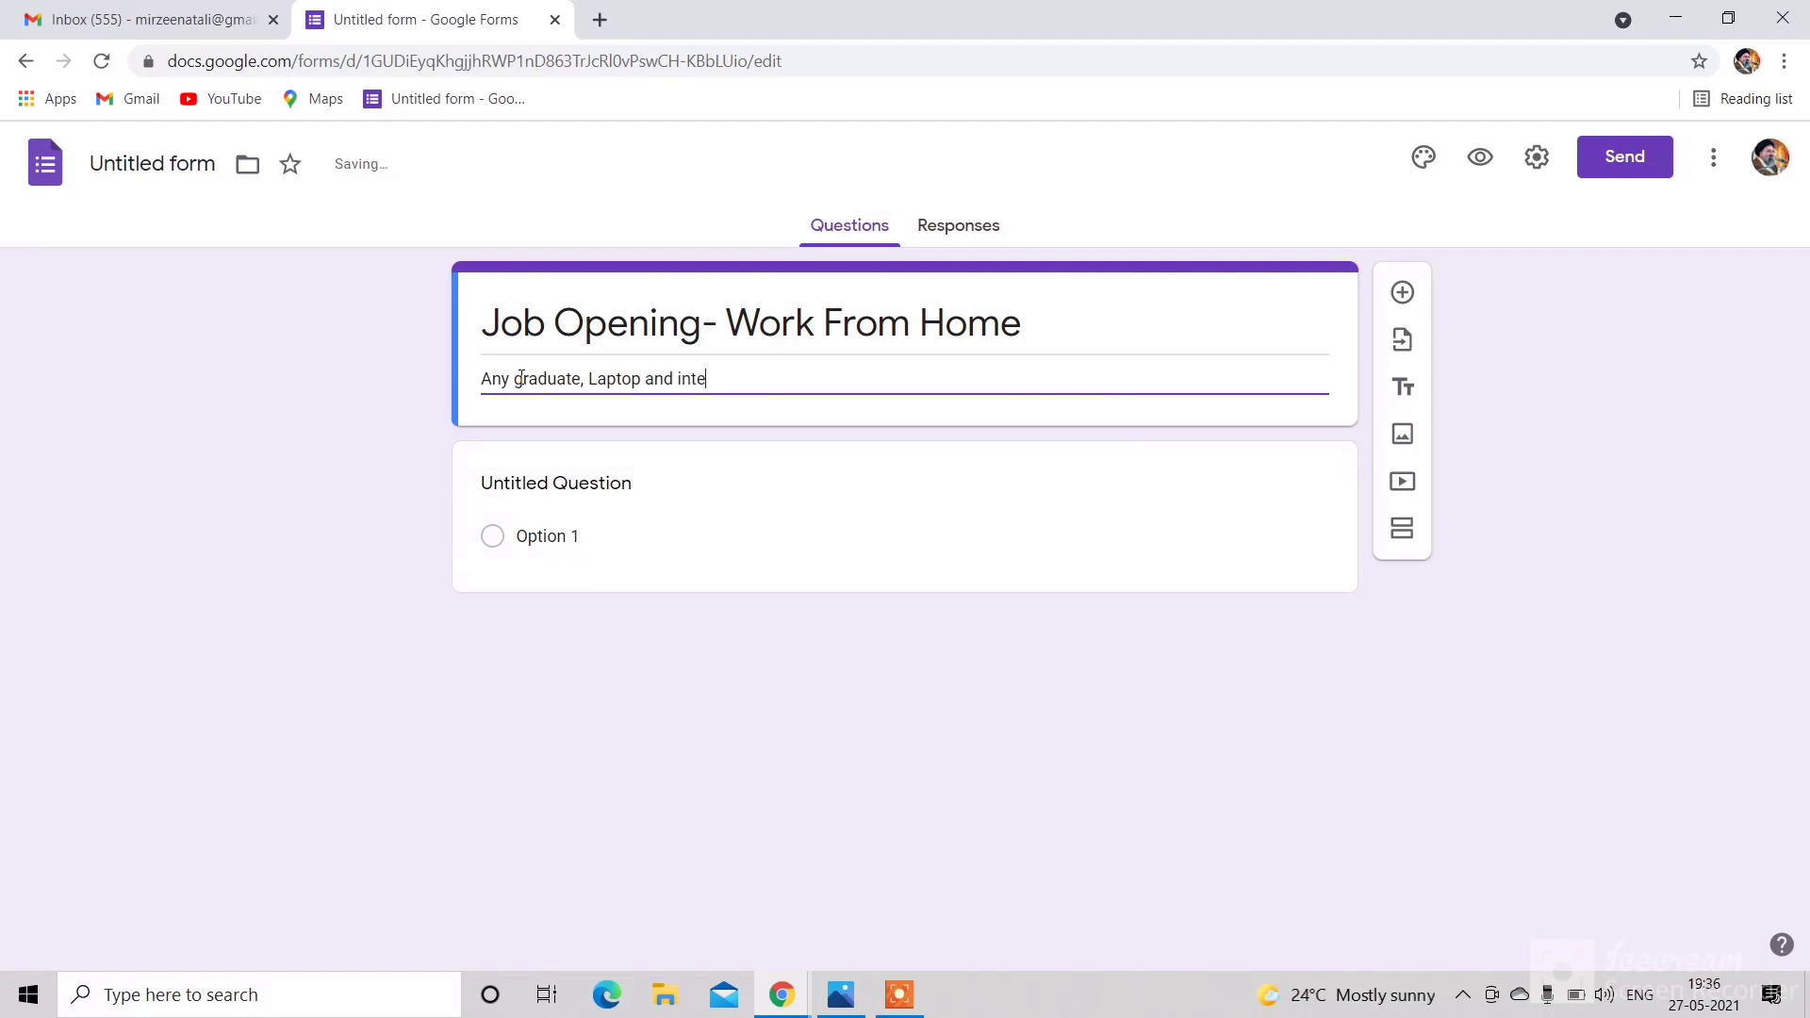
pyautogui.write('rnet con')
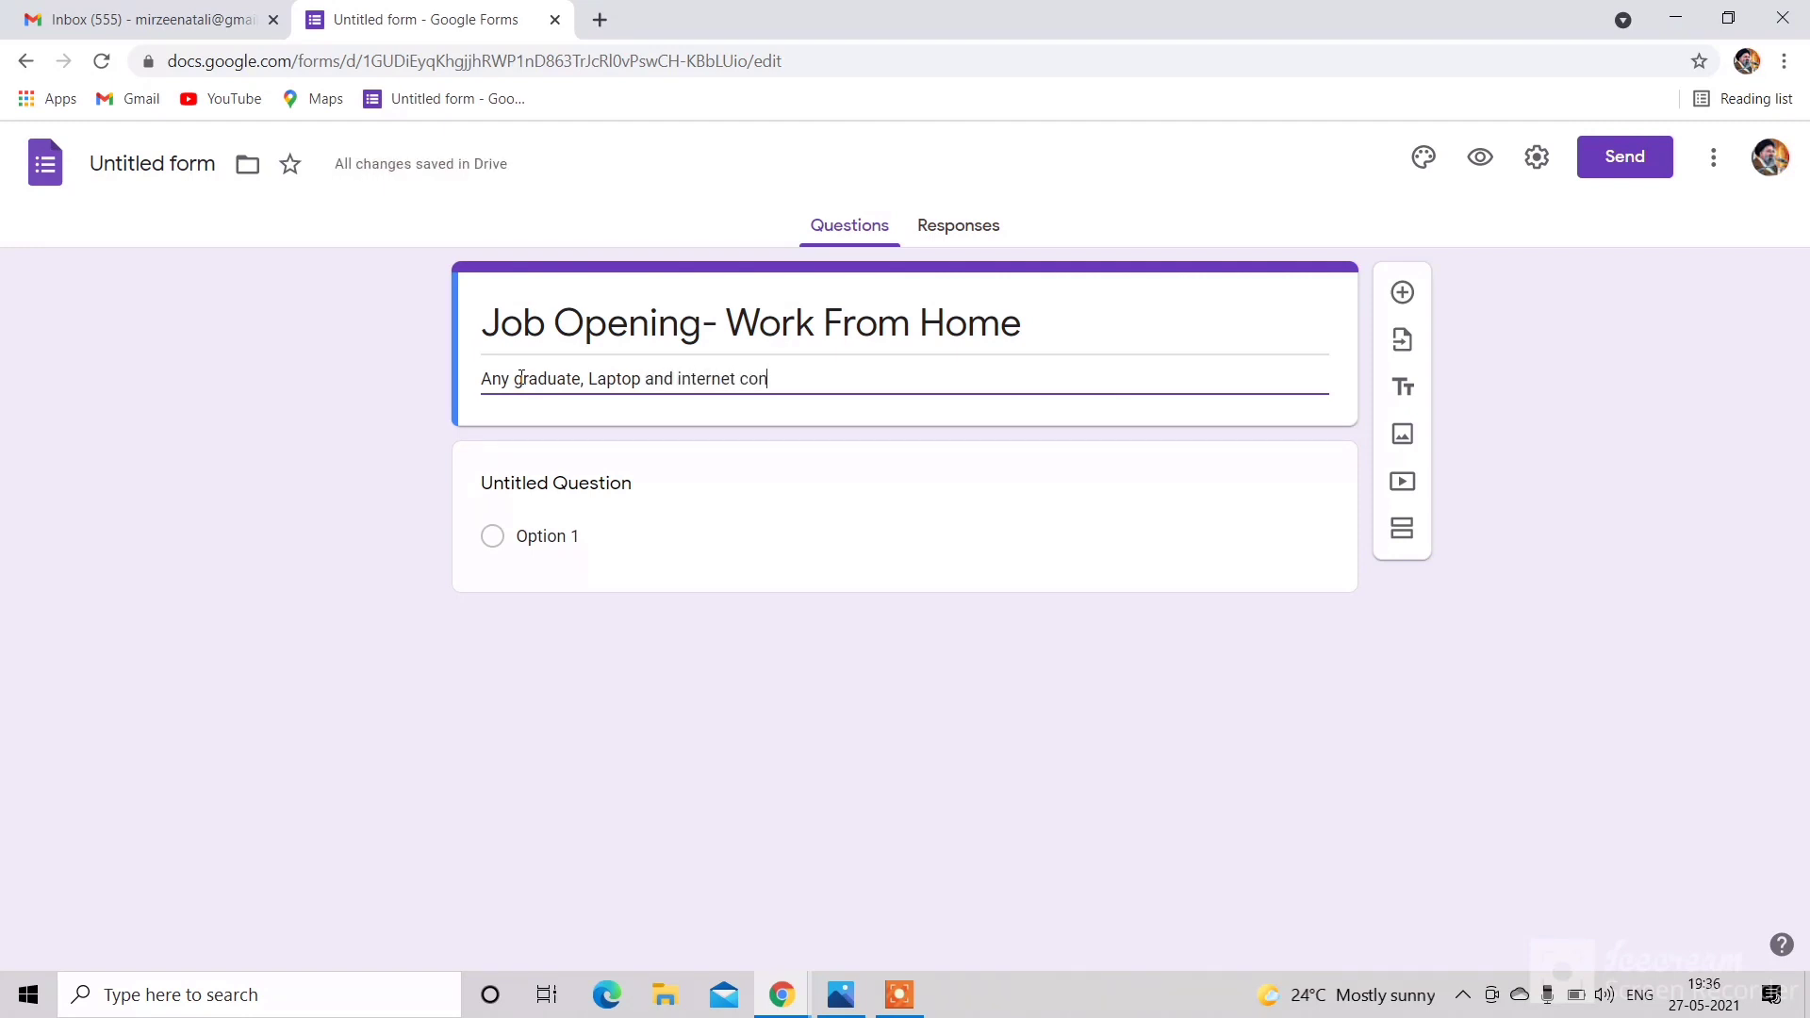
pyautogui.write('nection is mandatory')
# Step: Turn the untitled first question into a required short-answer question named "Name"
pyautogui.click(550, 536)
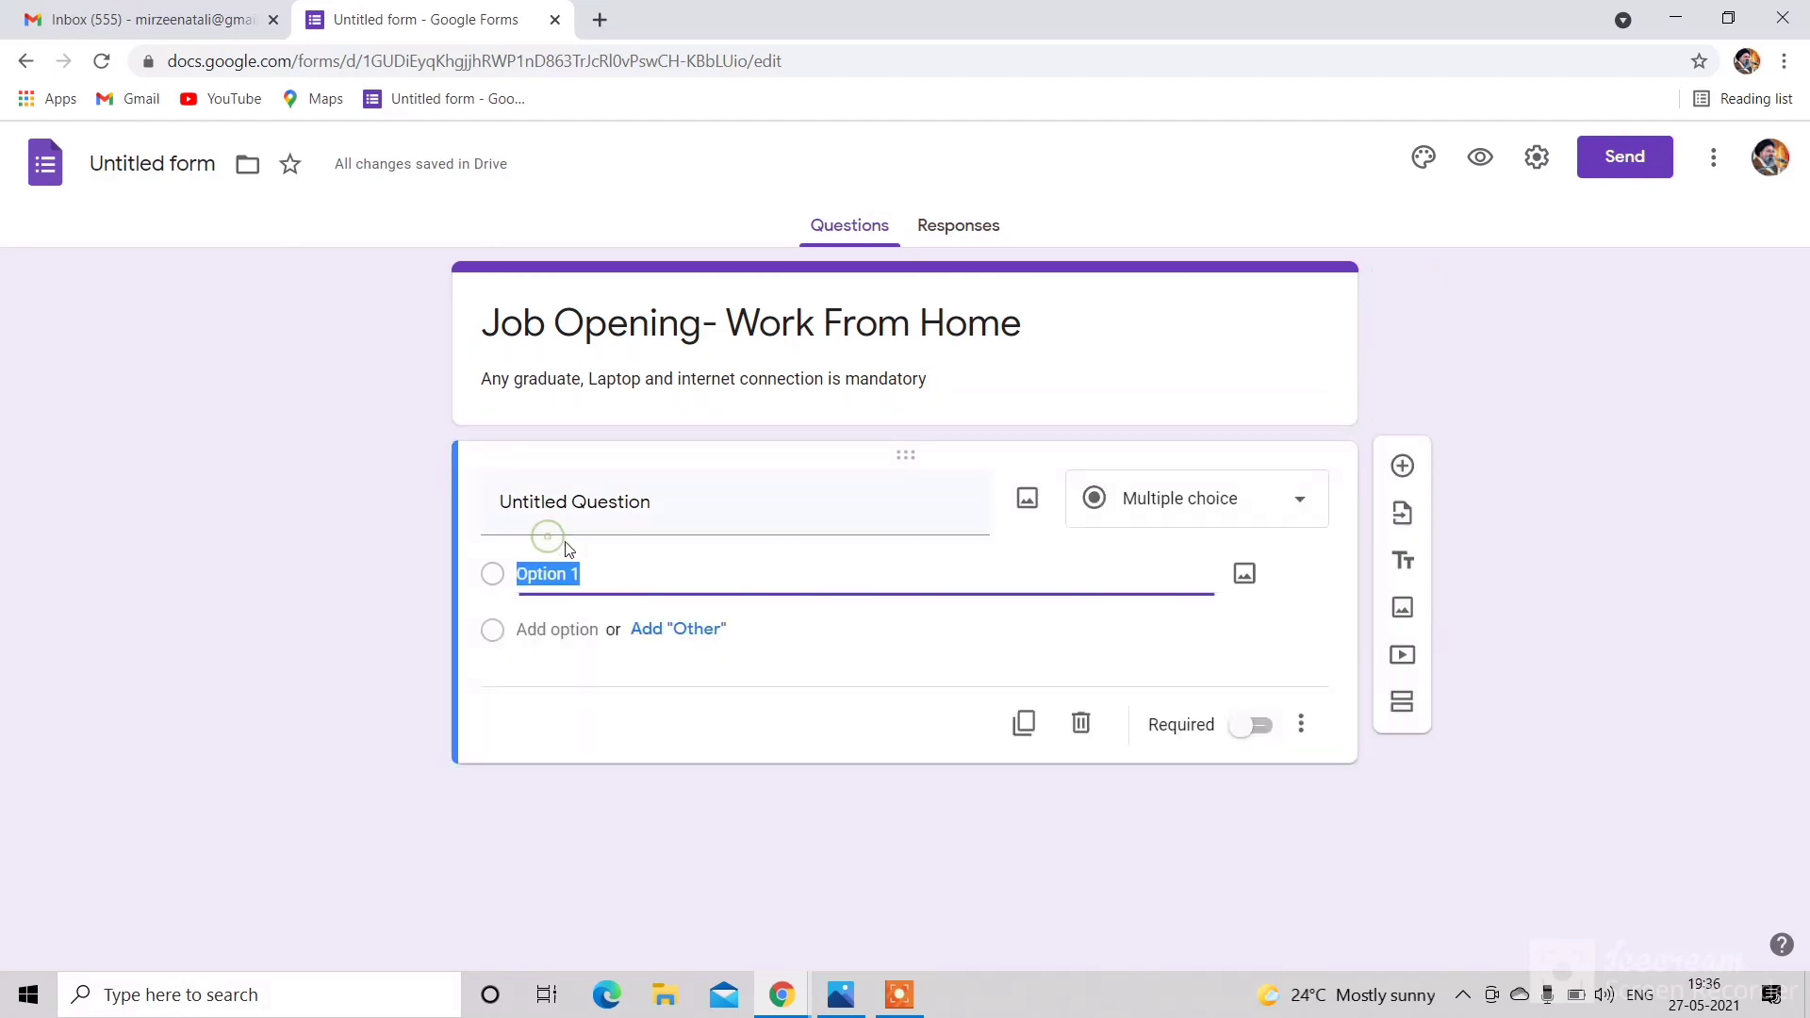
pyautogui.click(688, 496)
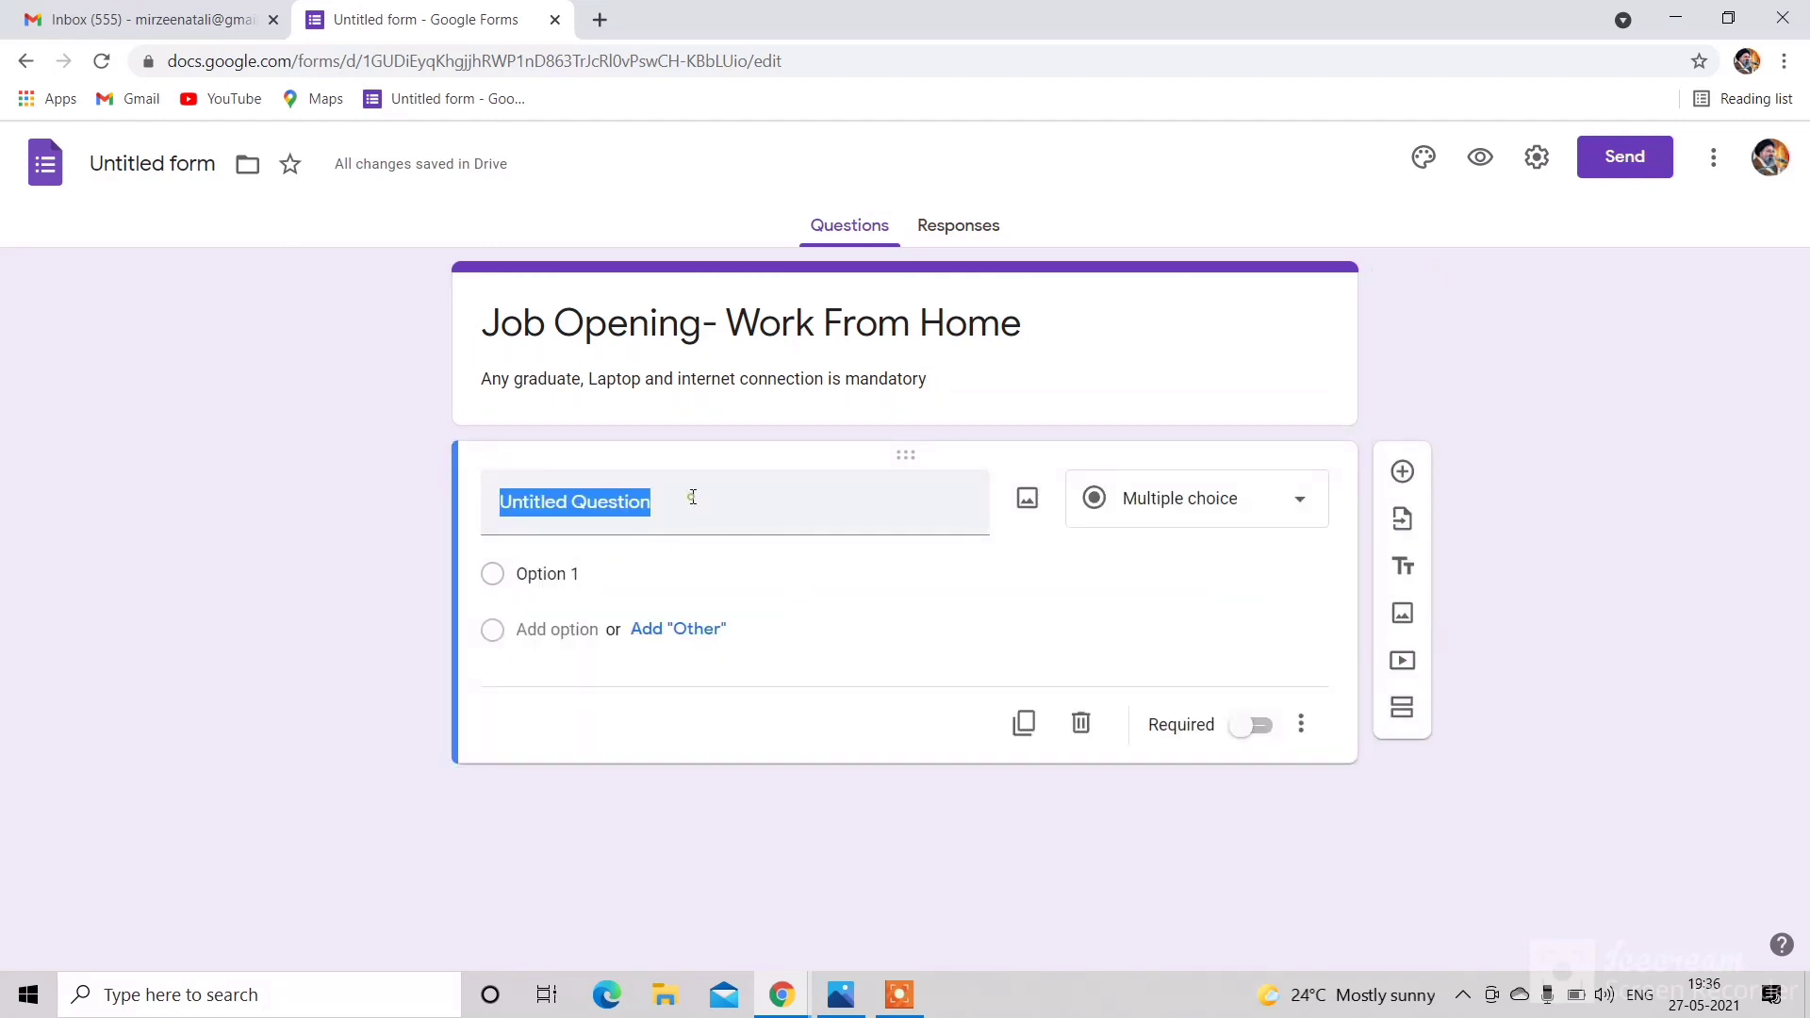
pyautogui.write('Name')
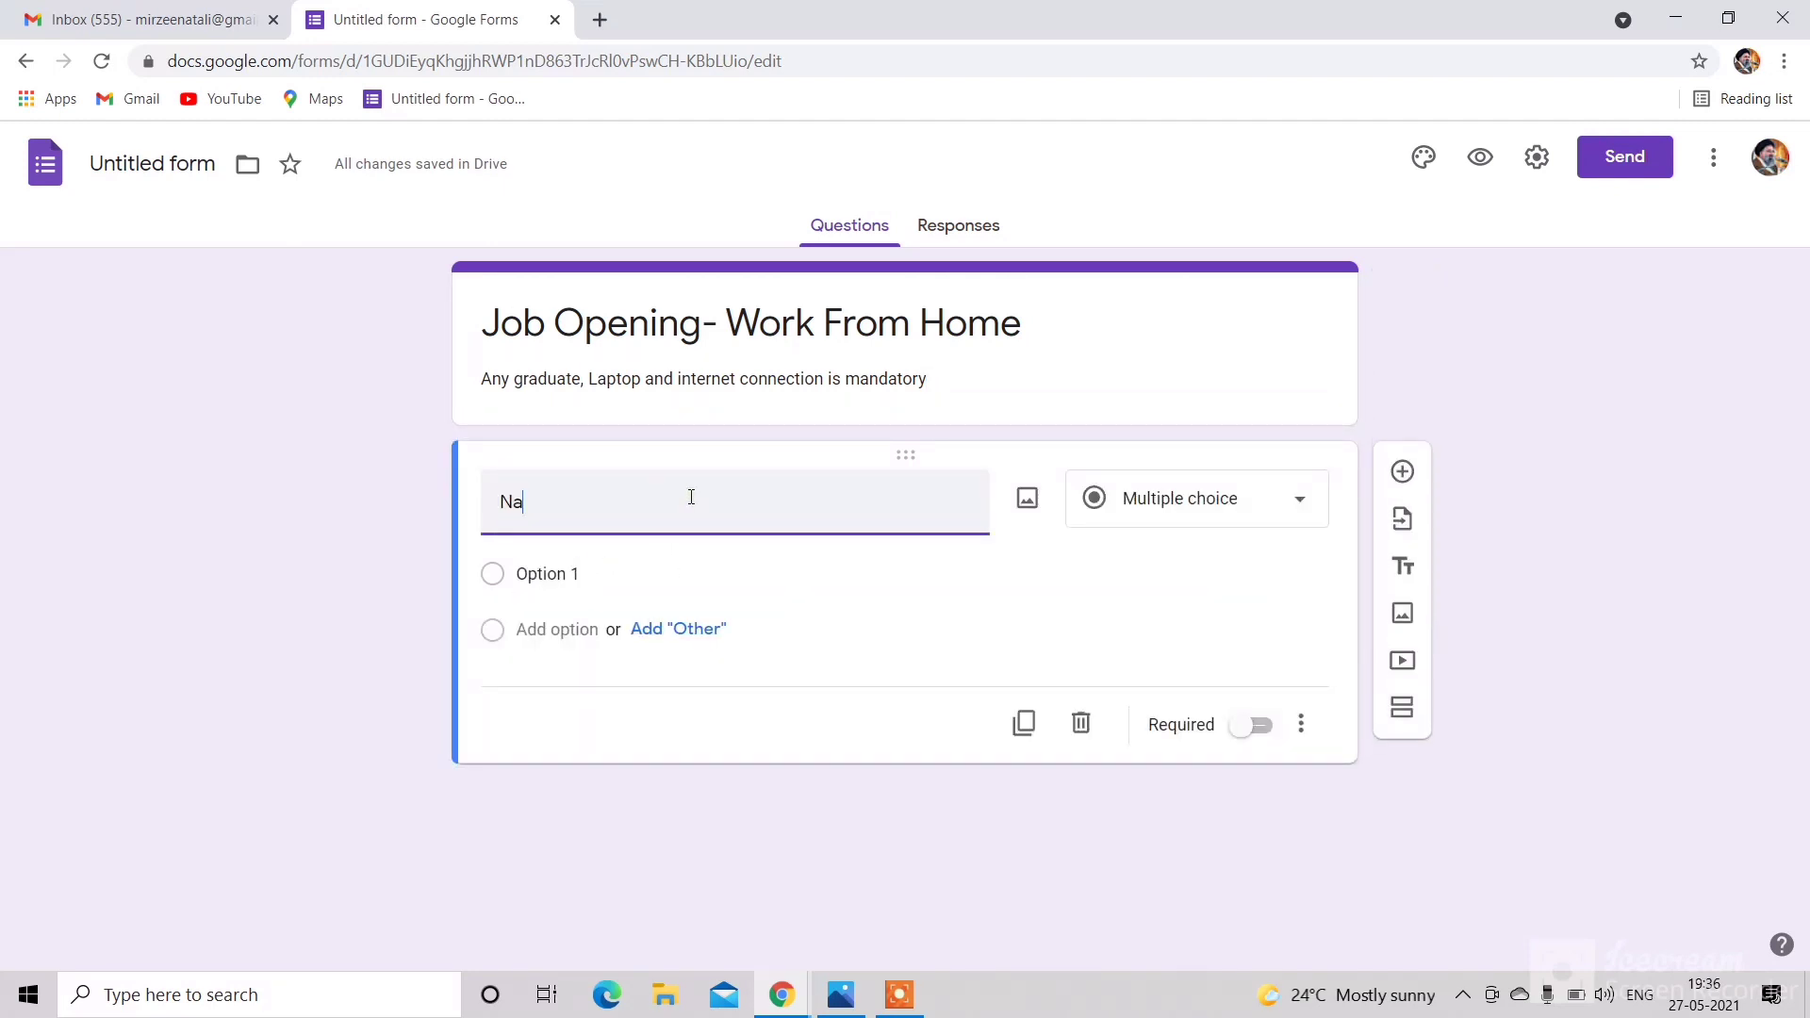
pyautogui.click(1136, 500)
pyautogui.click(1181, 273)
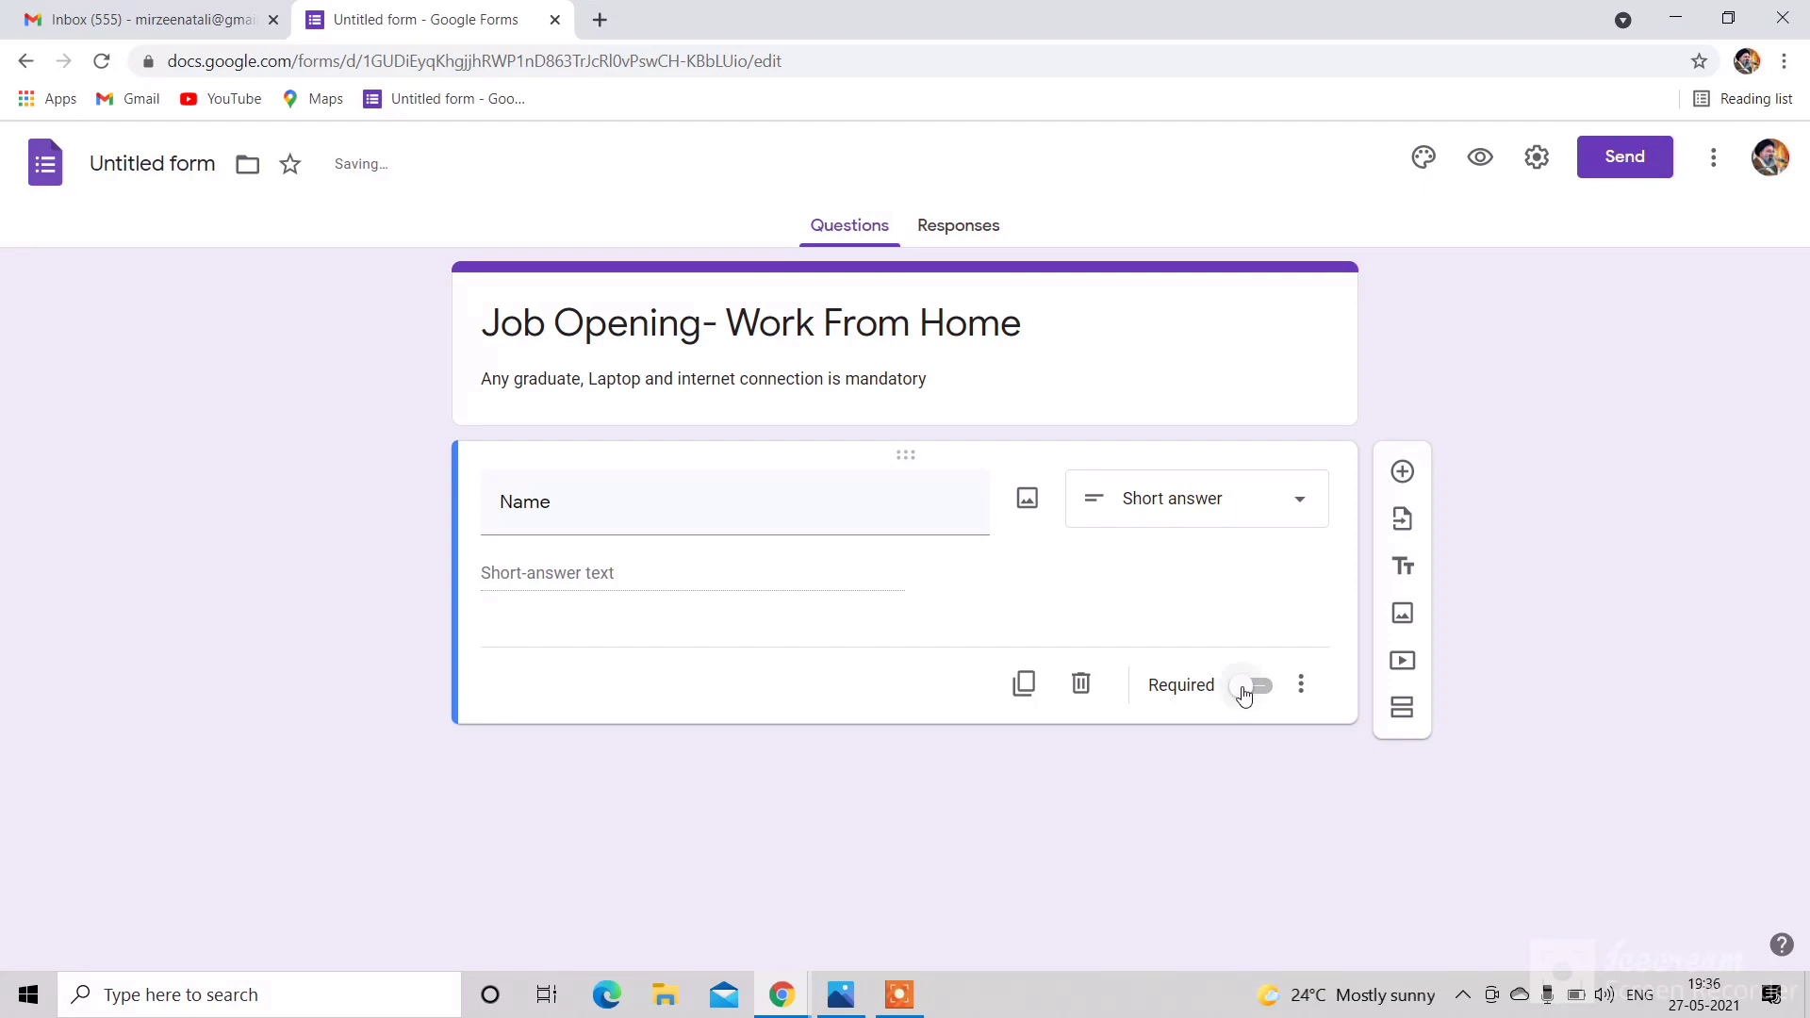
pyautogui.click(1248, 690)
# Step: Add a required short-answer question named "Qualification" below the Name question
pyautogui.click(1402, 471)
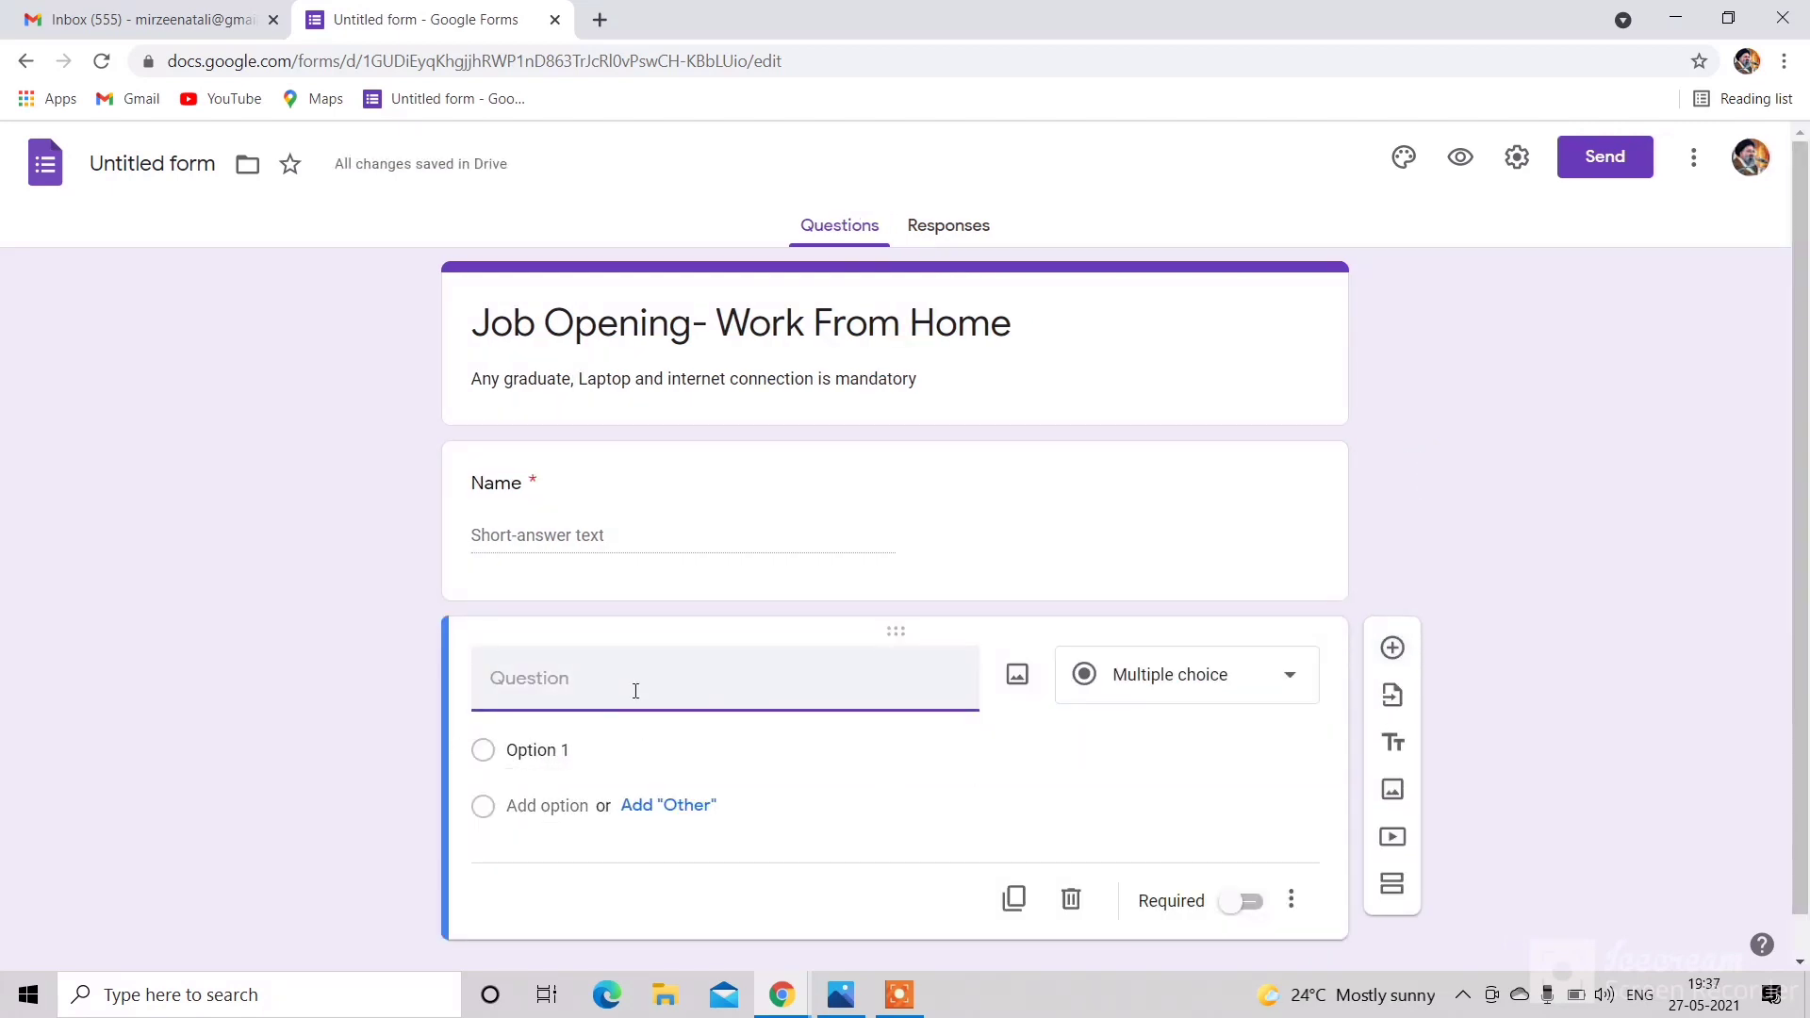
pyautogui.write('Qualification')
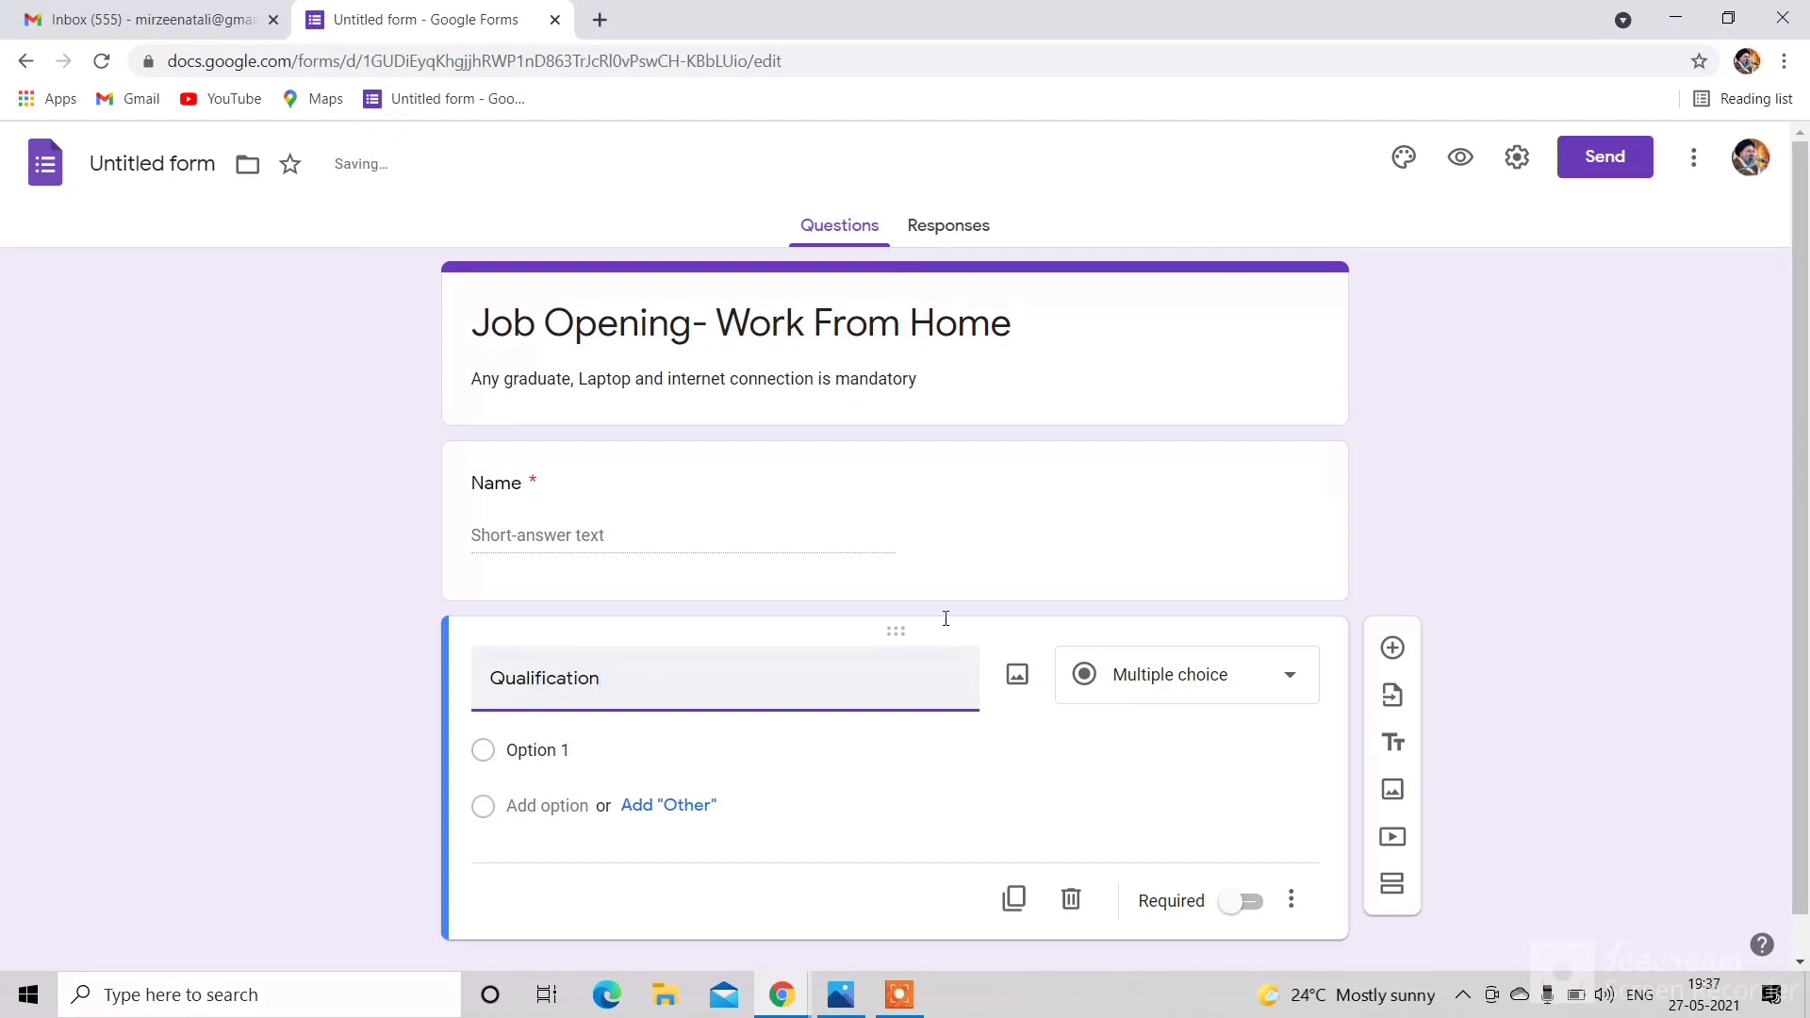
pyautogui.click(1136, 674)
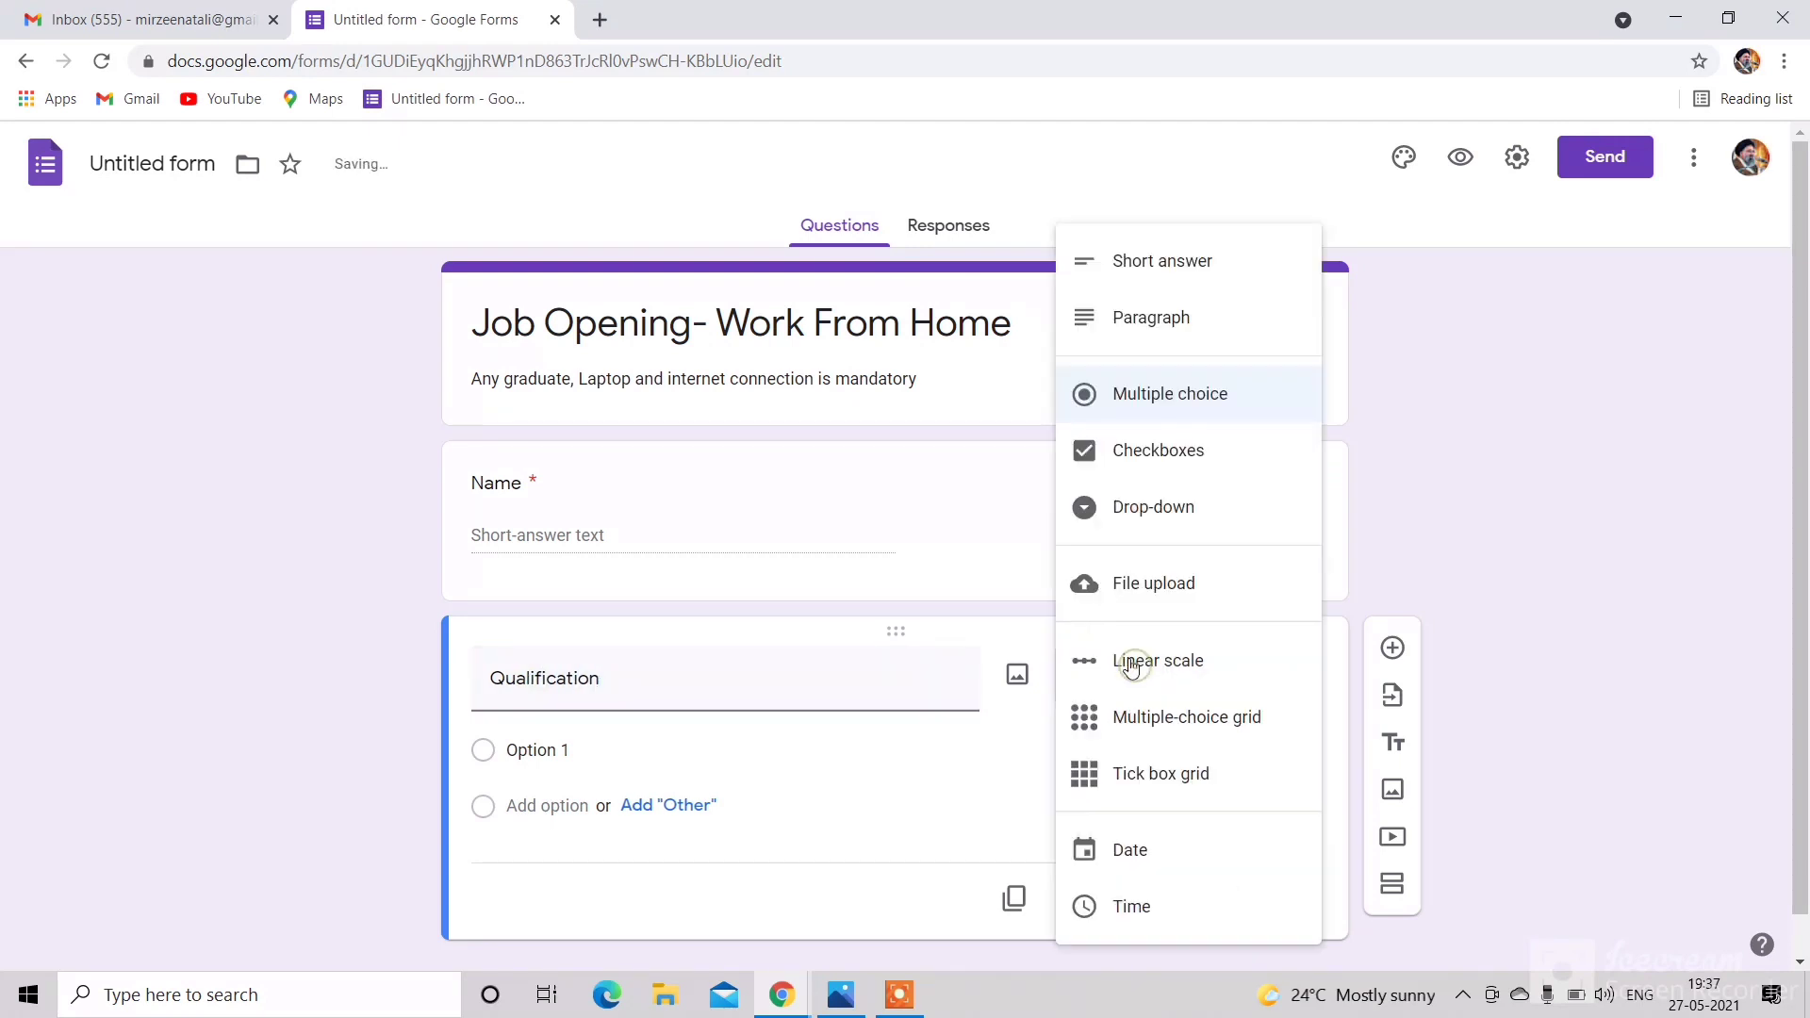
pyautogui.click(1150, 271)
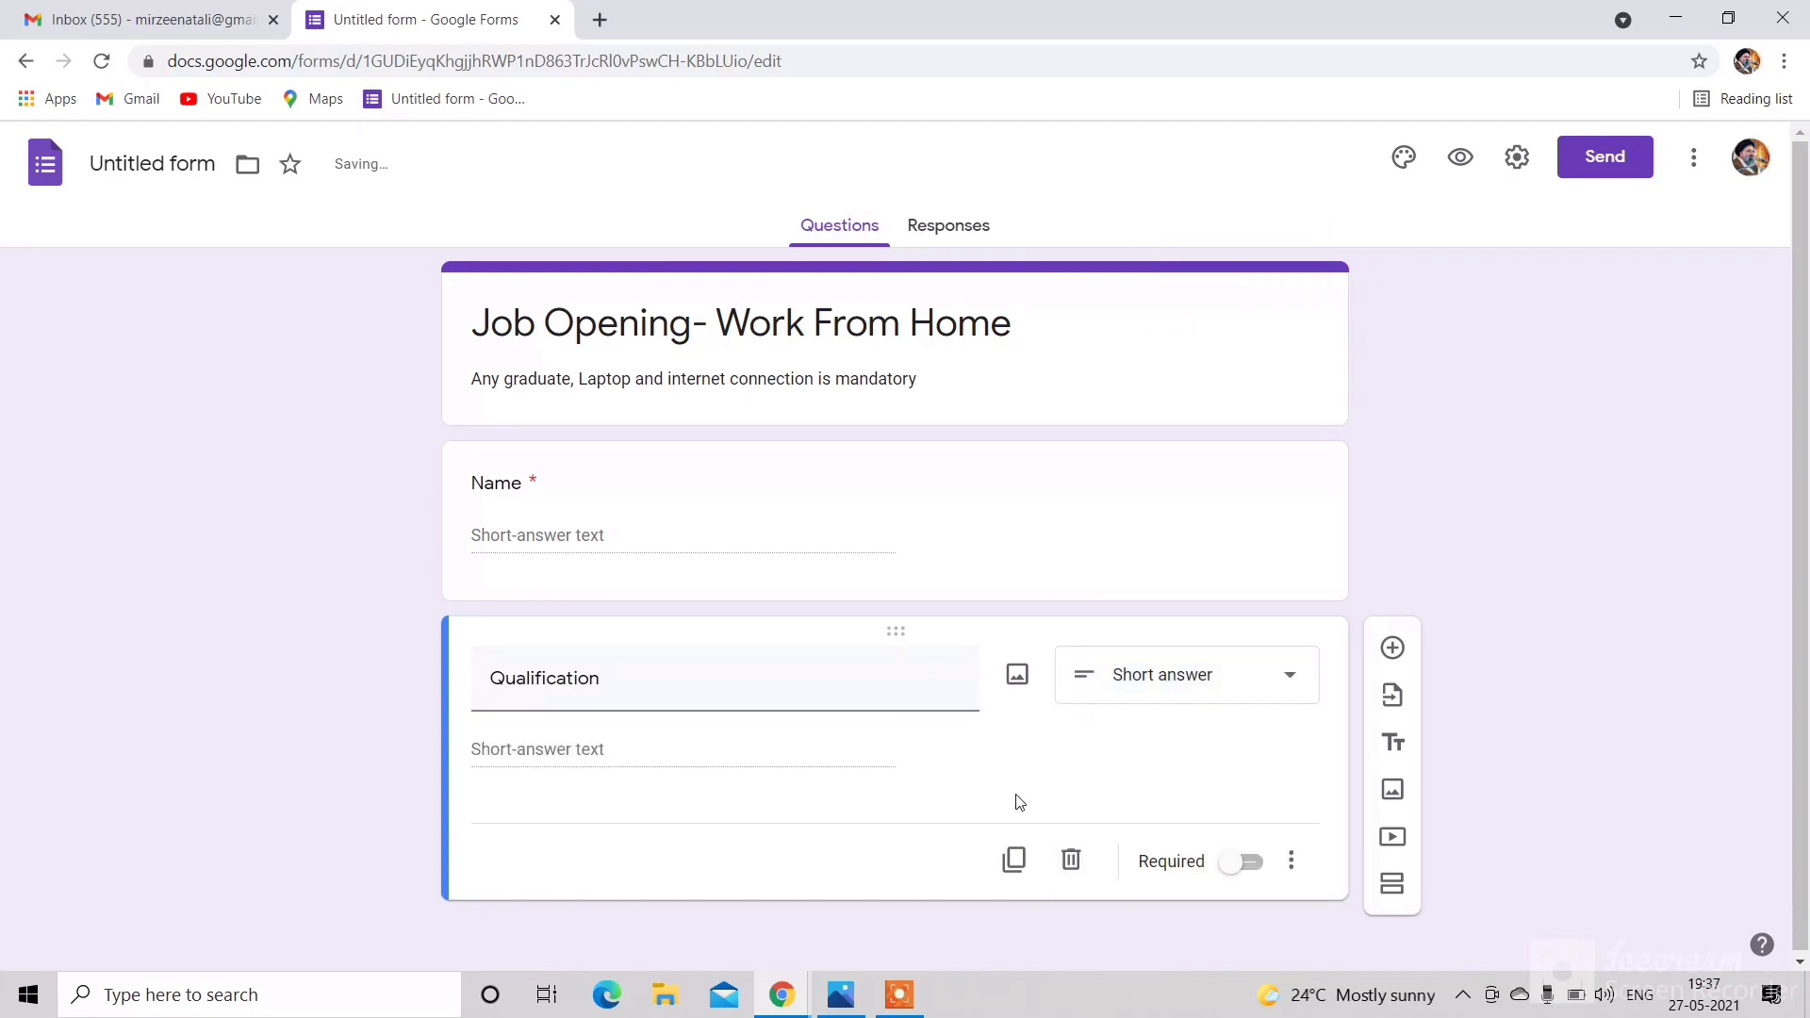
pyautogui.click(1230, 858)
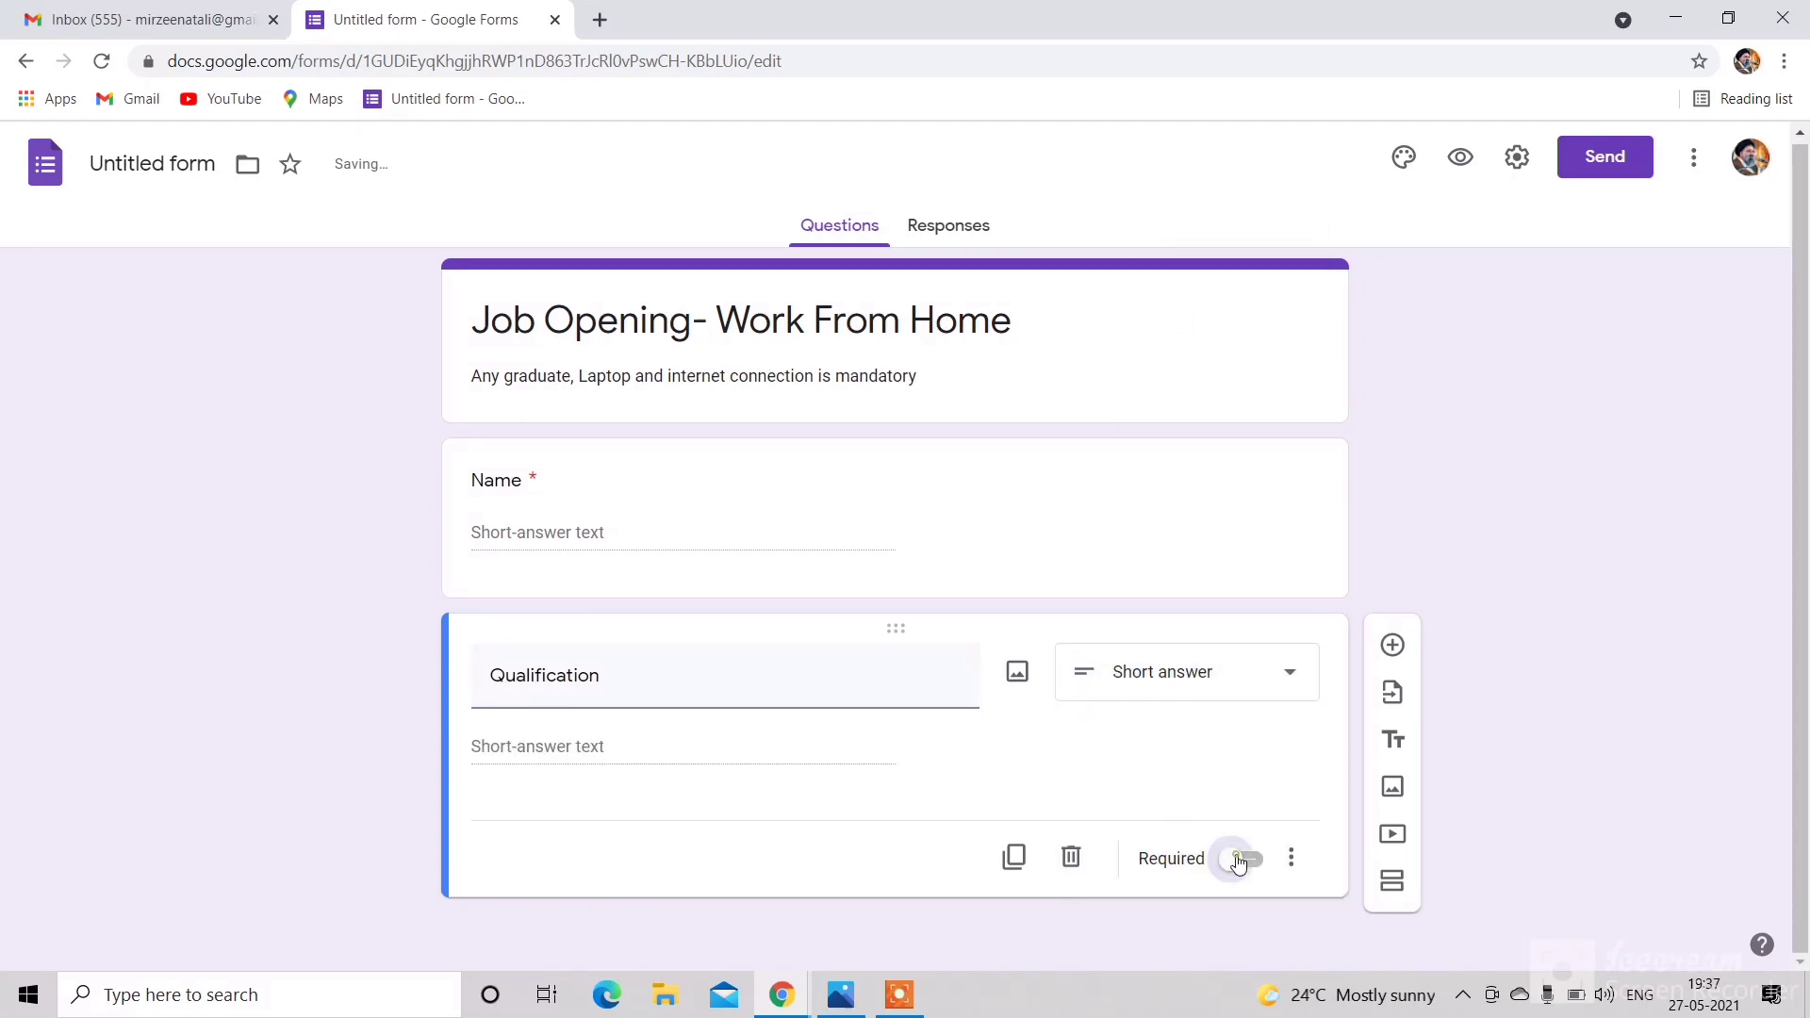
# Step: Add a required multiple-choice question "Gender" with the suggested options Female, Male and Prefer not to say
pyautogui.click(1391, 646)
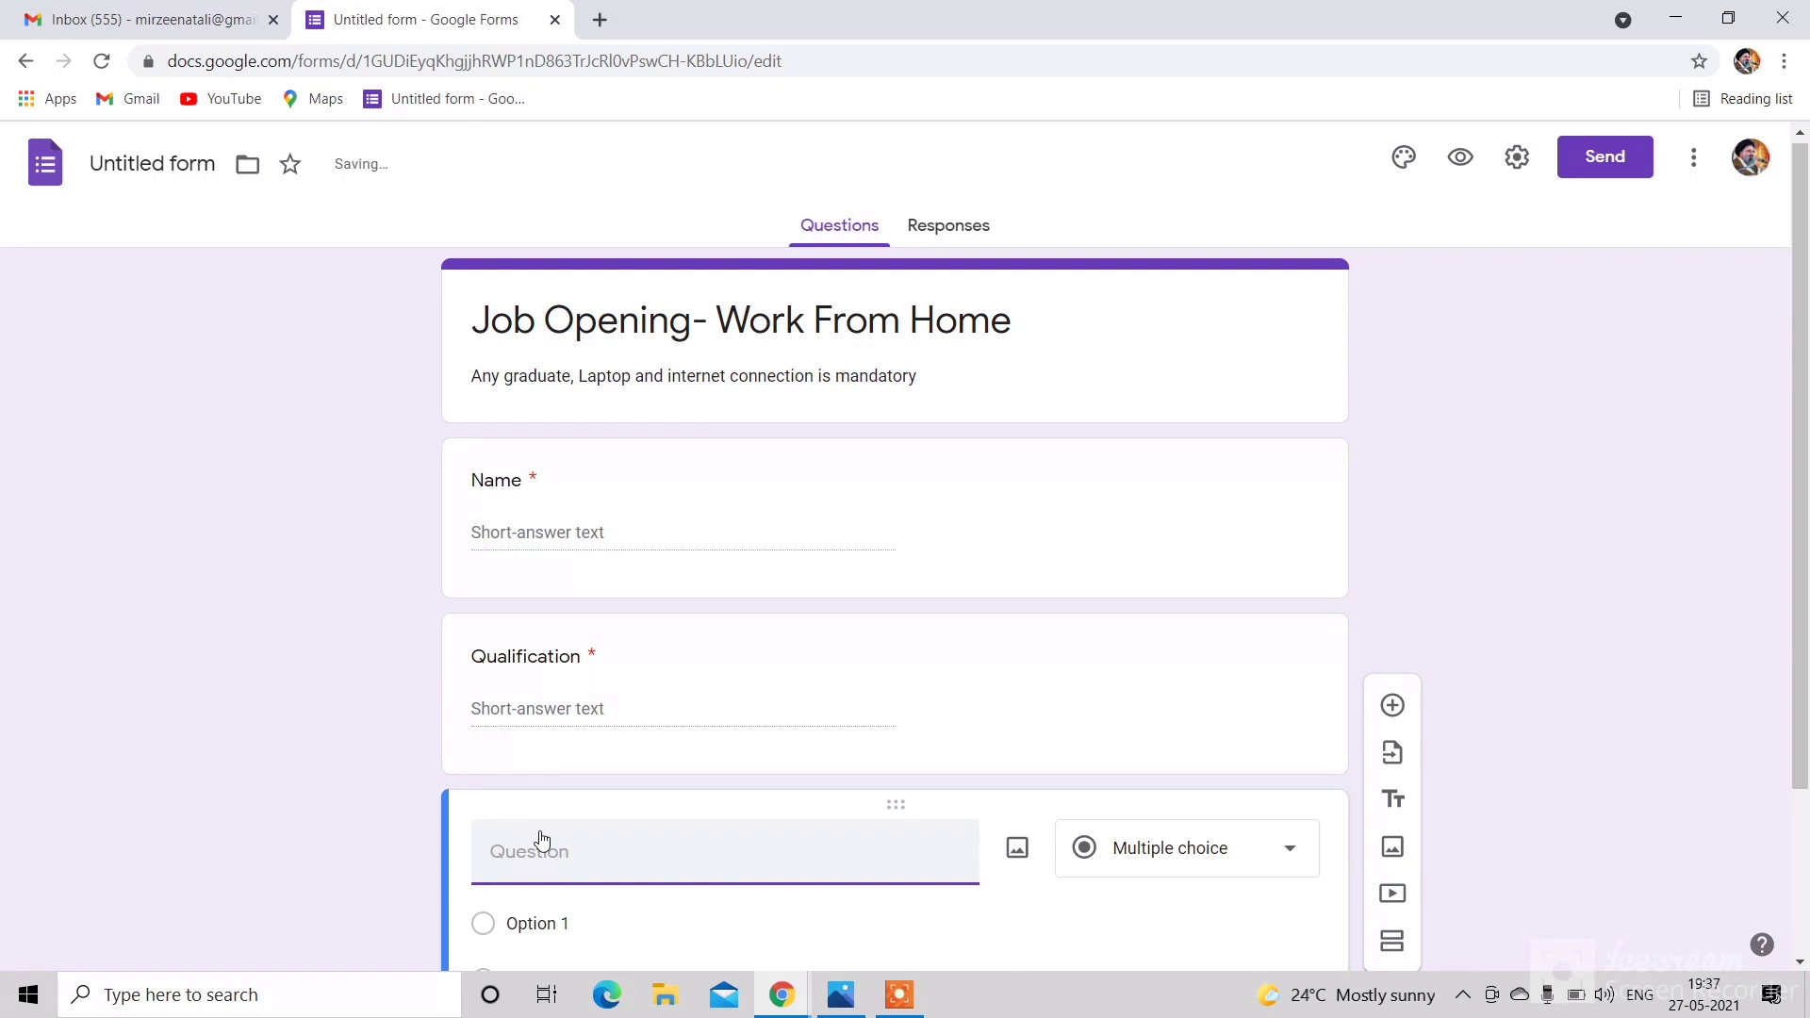
pyautogui.write('Gender')
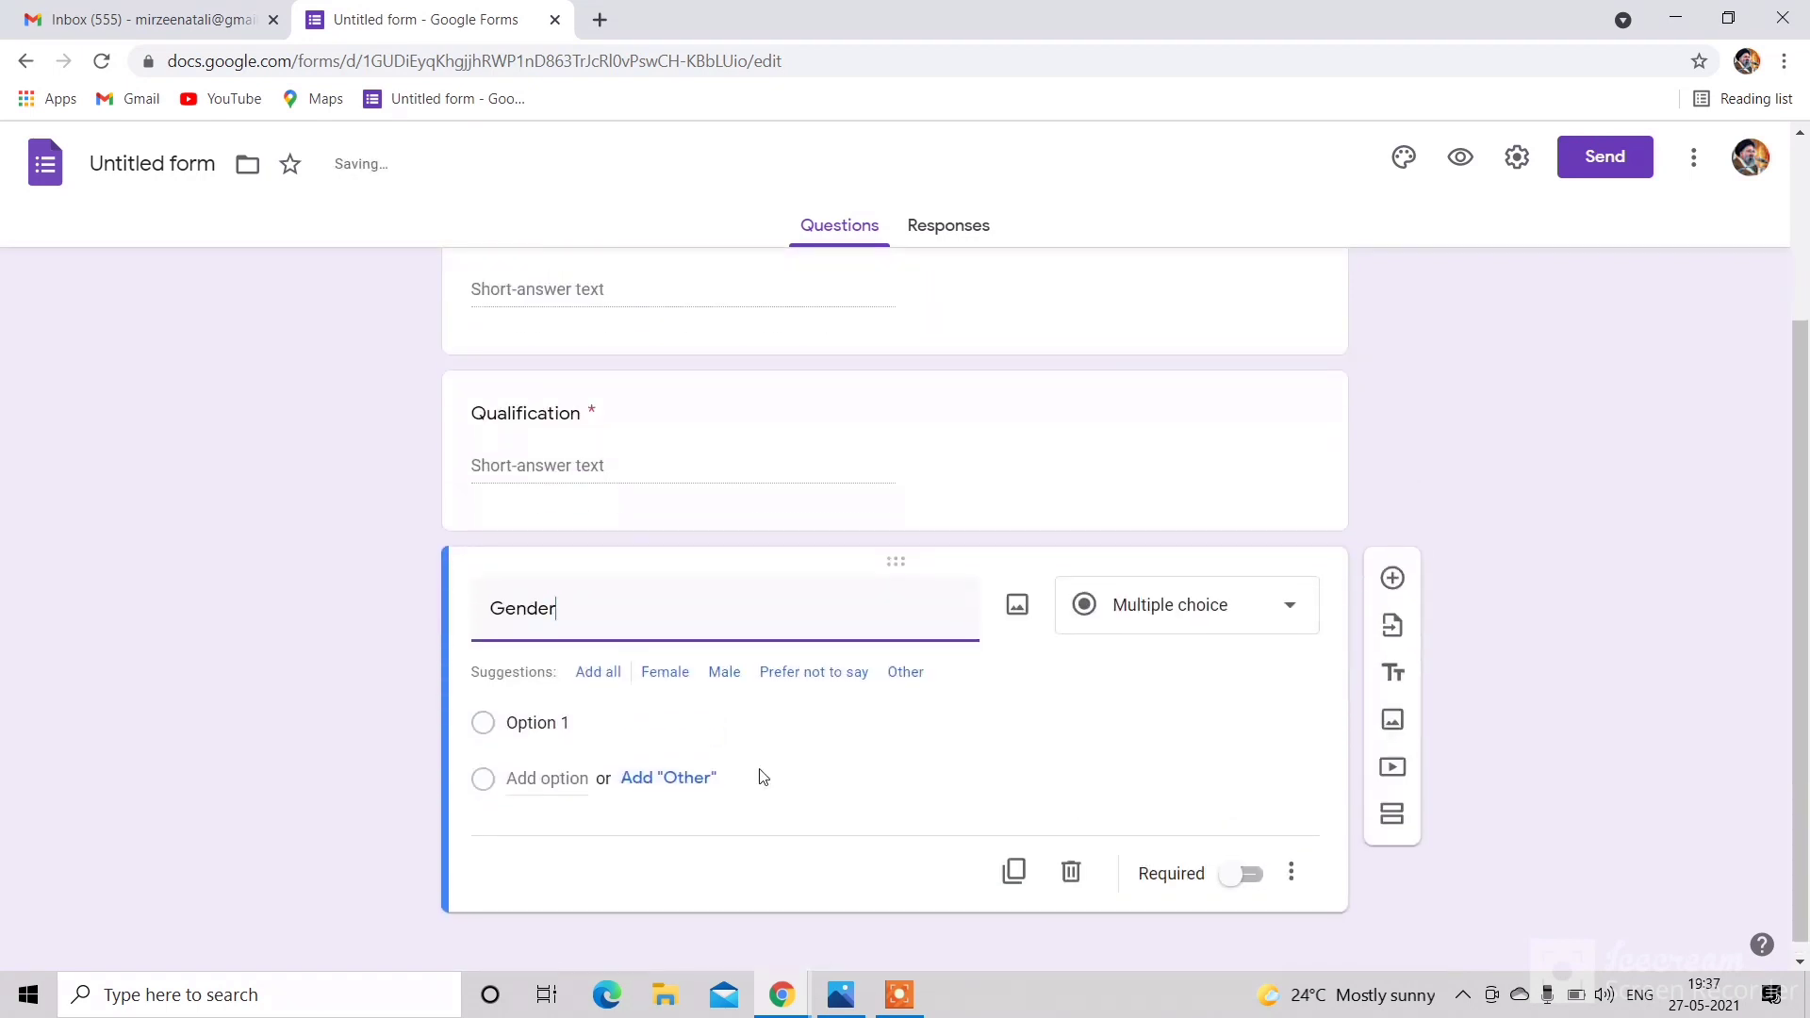
pyautogui.click(672, 662)
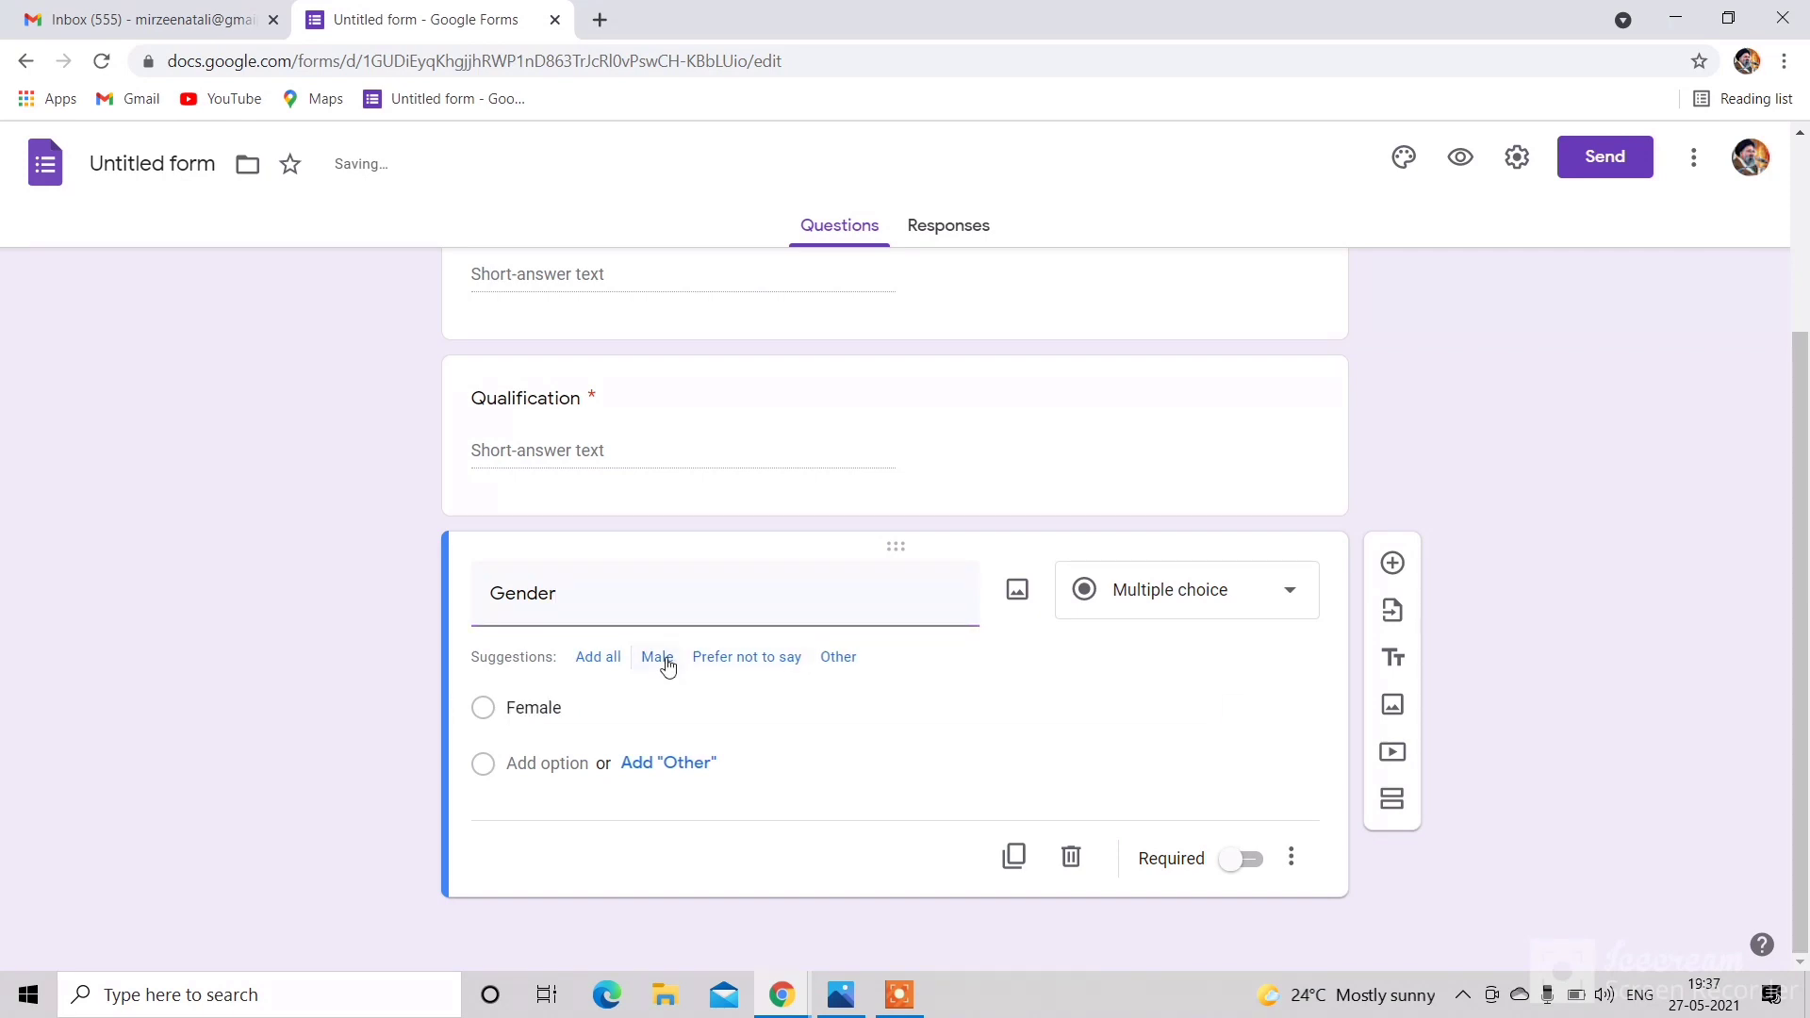
pyautogui.click(667, 659)
pyautogui.click(698, 660)
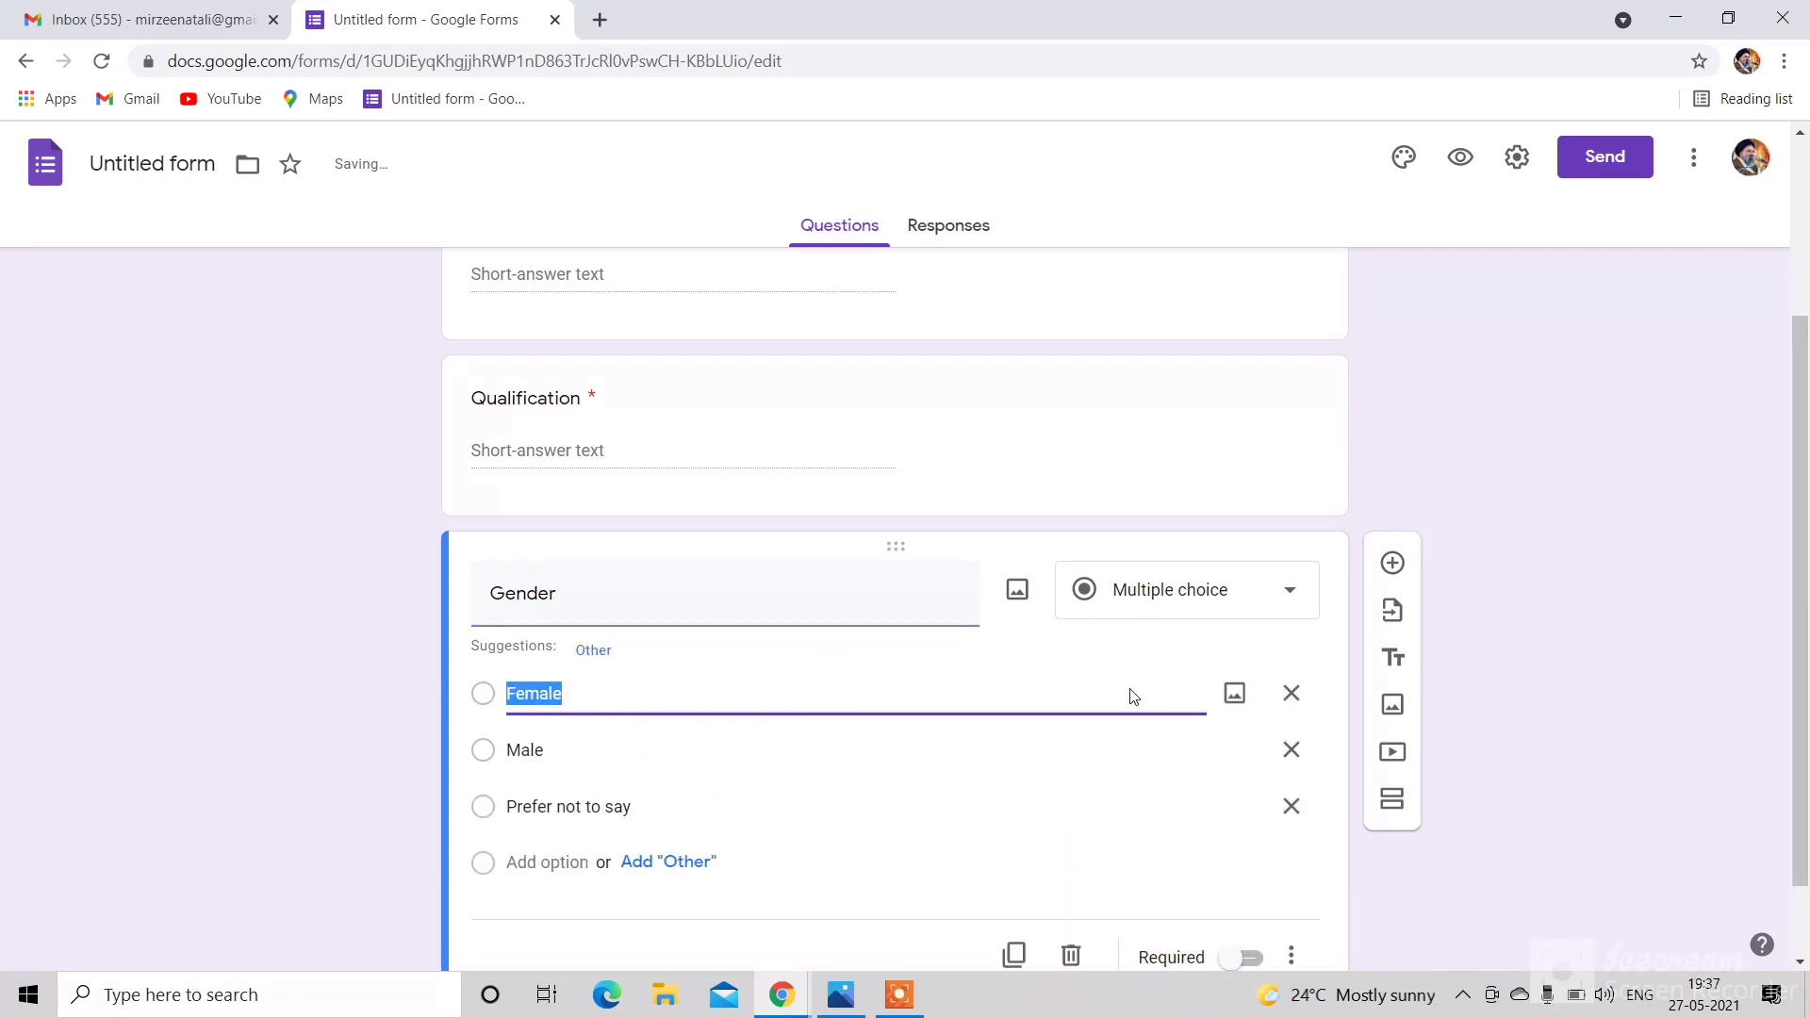
pyautogui.scroll(-1, 929, 823)
pyautogui.click(1230, 857)
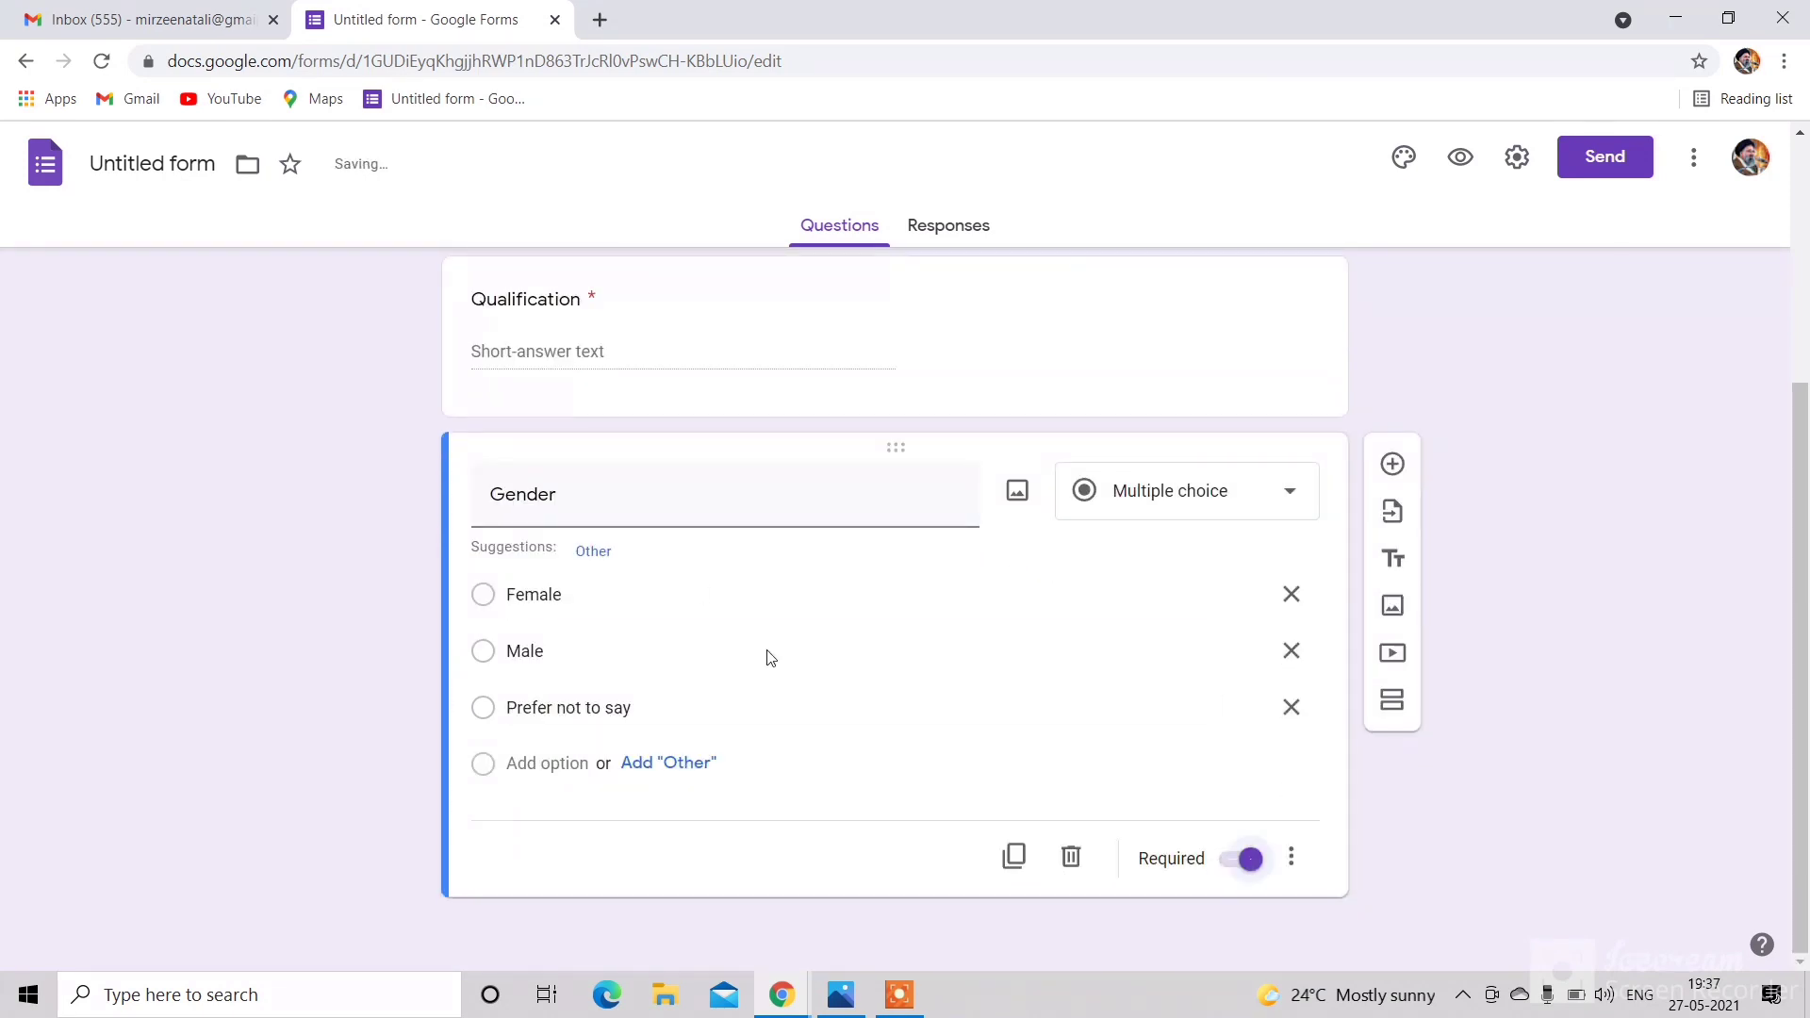
# Step: Add a required short-answer question named "Age" below the Gender question
pyautogui.scroll(2, 1225, 549)
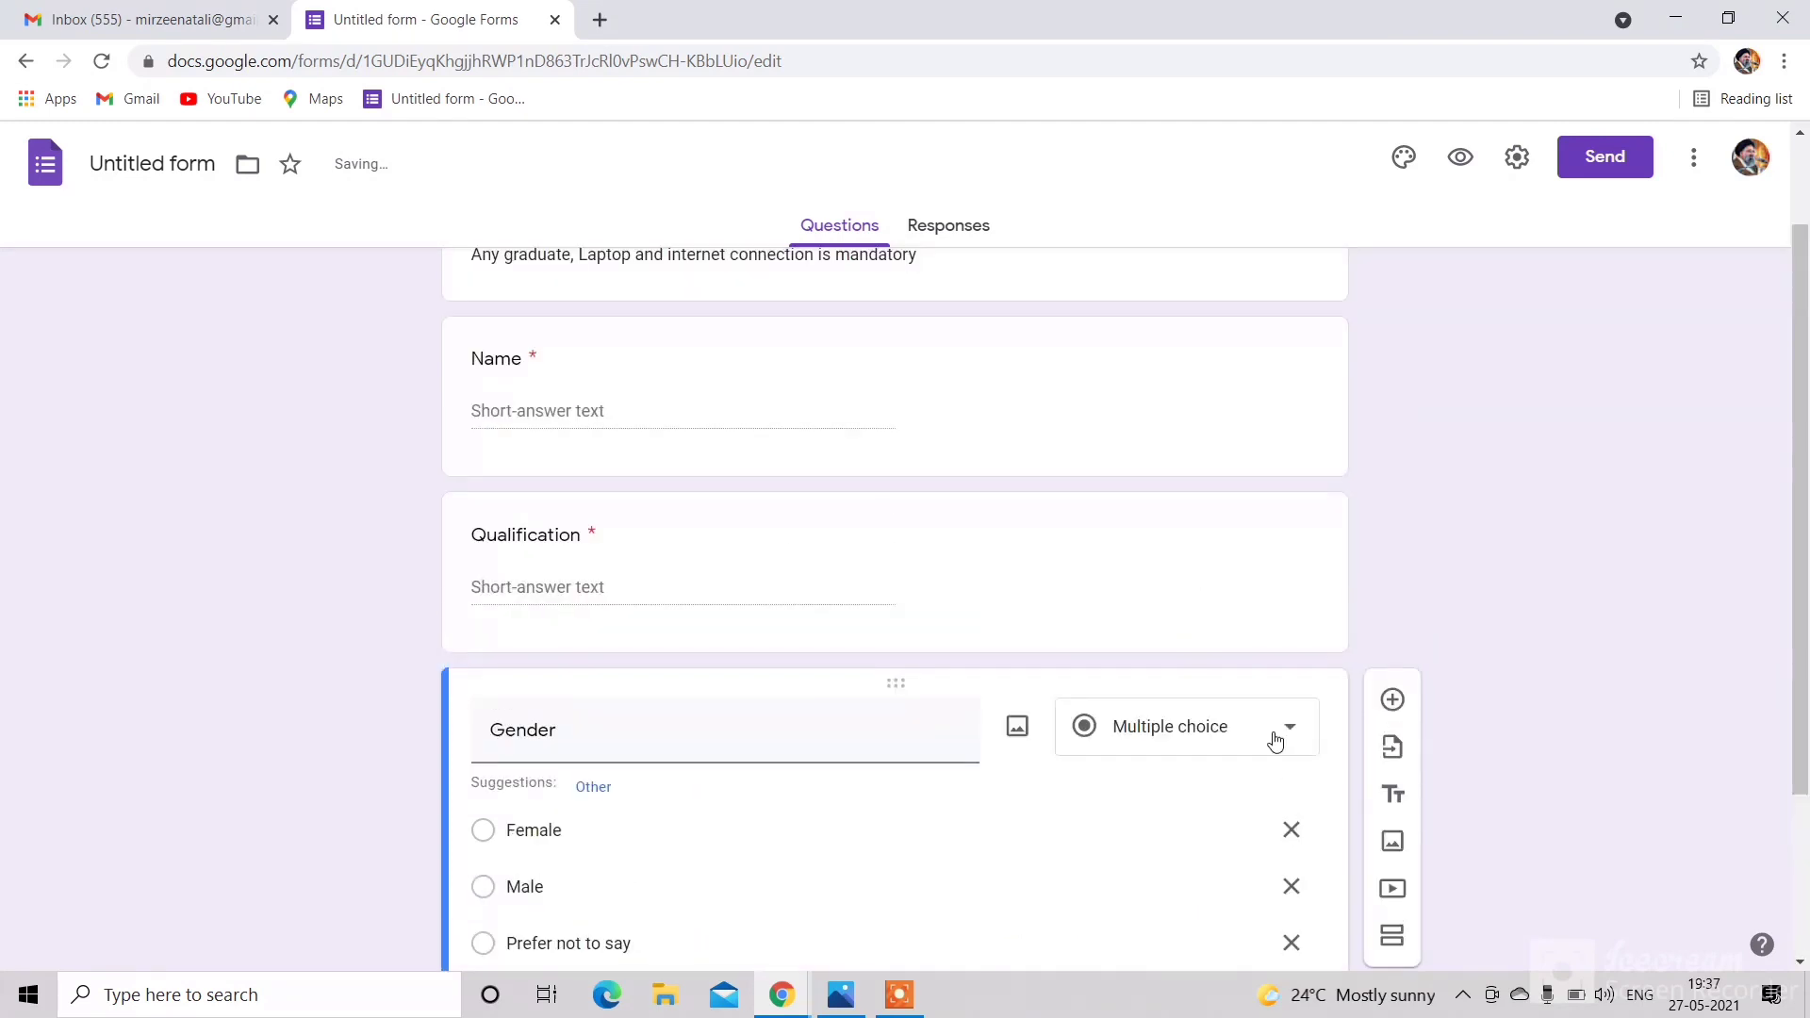
pyautogui.scroll(-2, 1274, 740)
pyautogui.click(1394, 466)
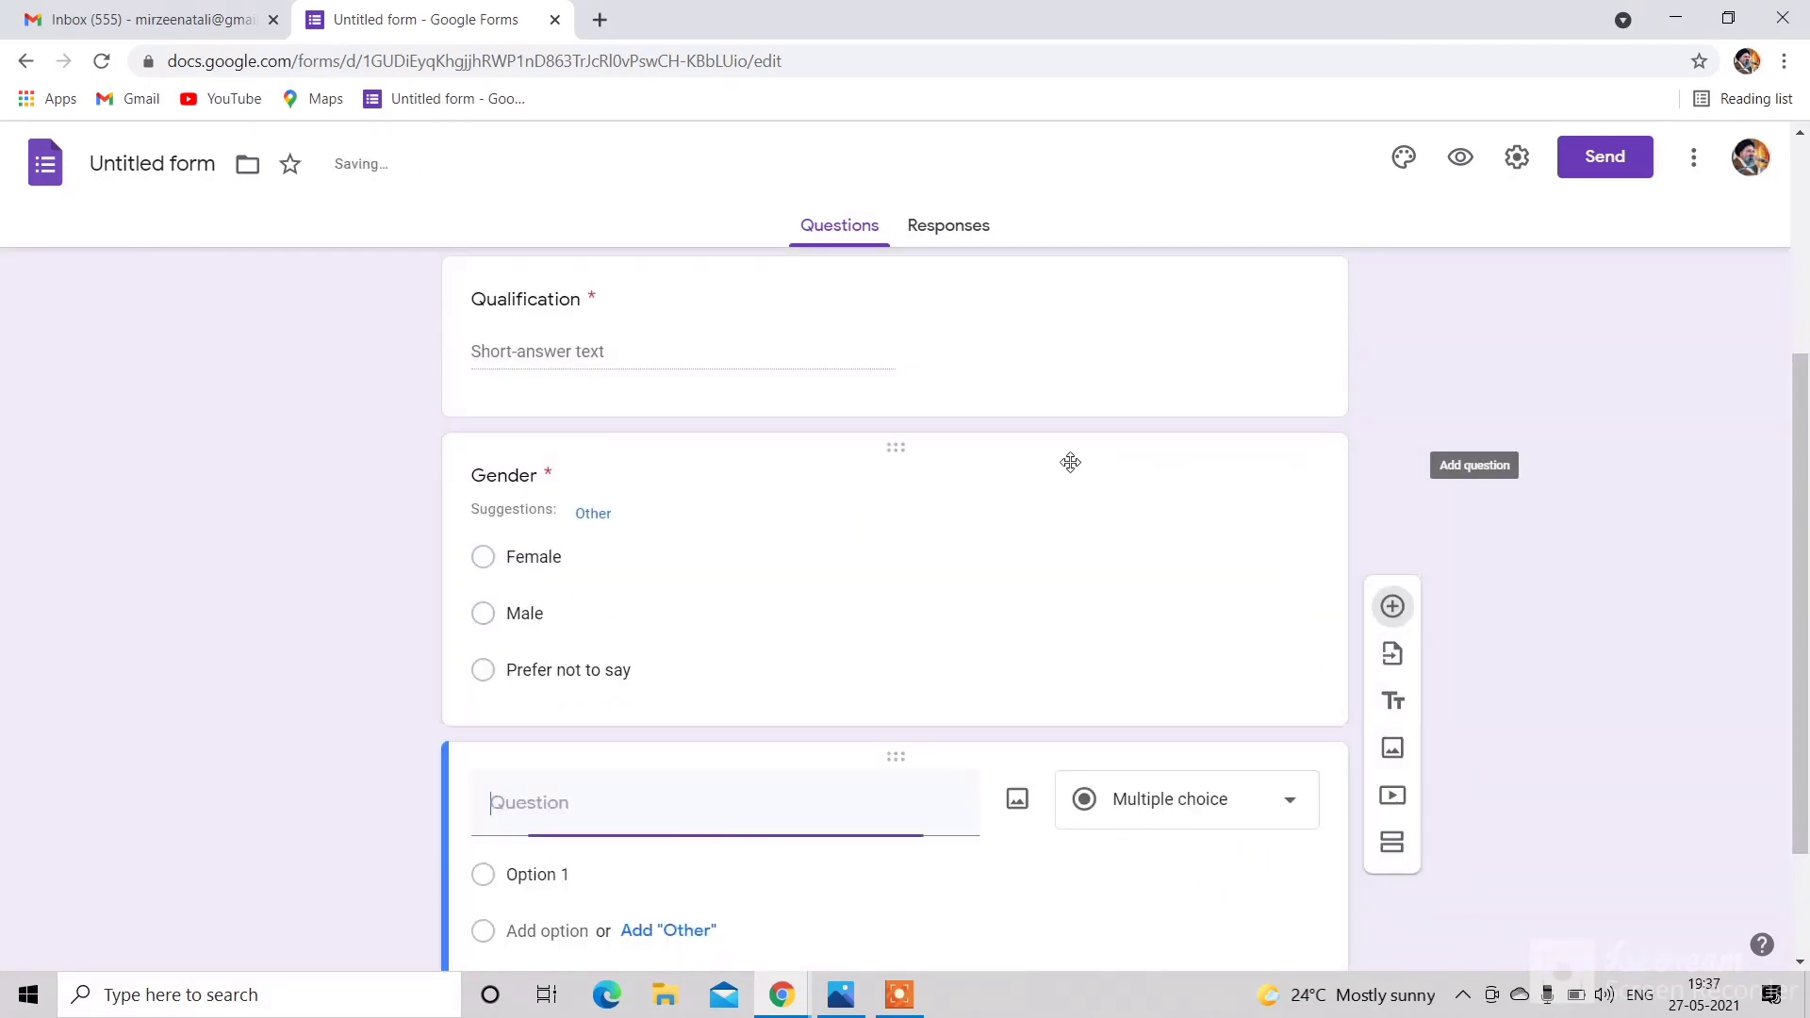
pyautogui.write('Age')
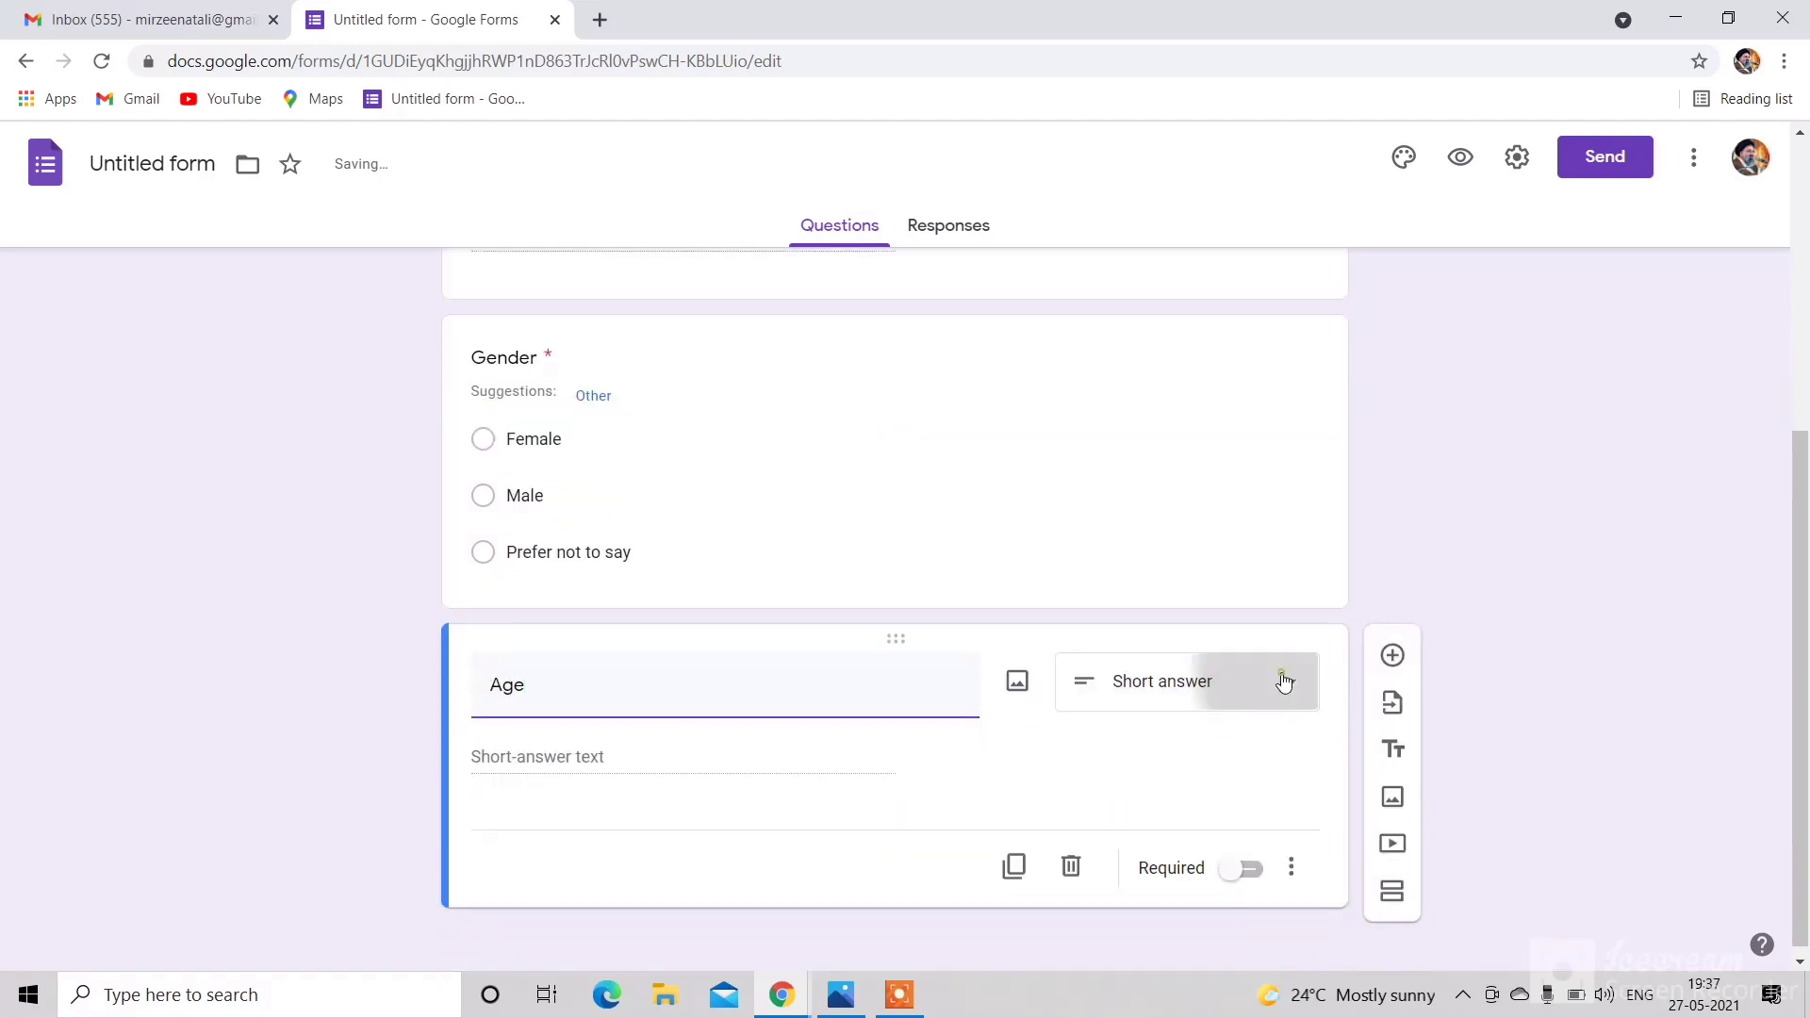
pyautogui.click(1276, 680)
pyautogui.click(1167, 264)
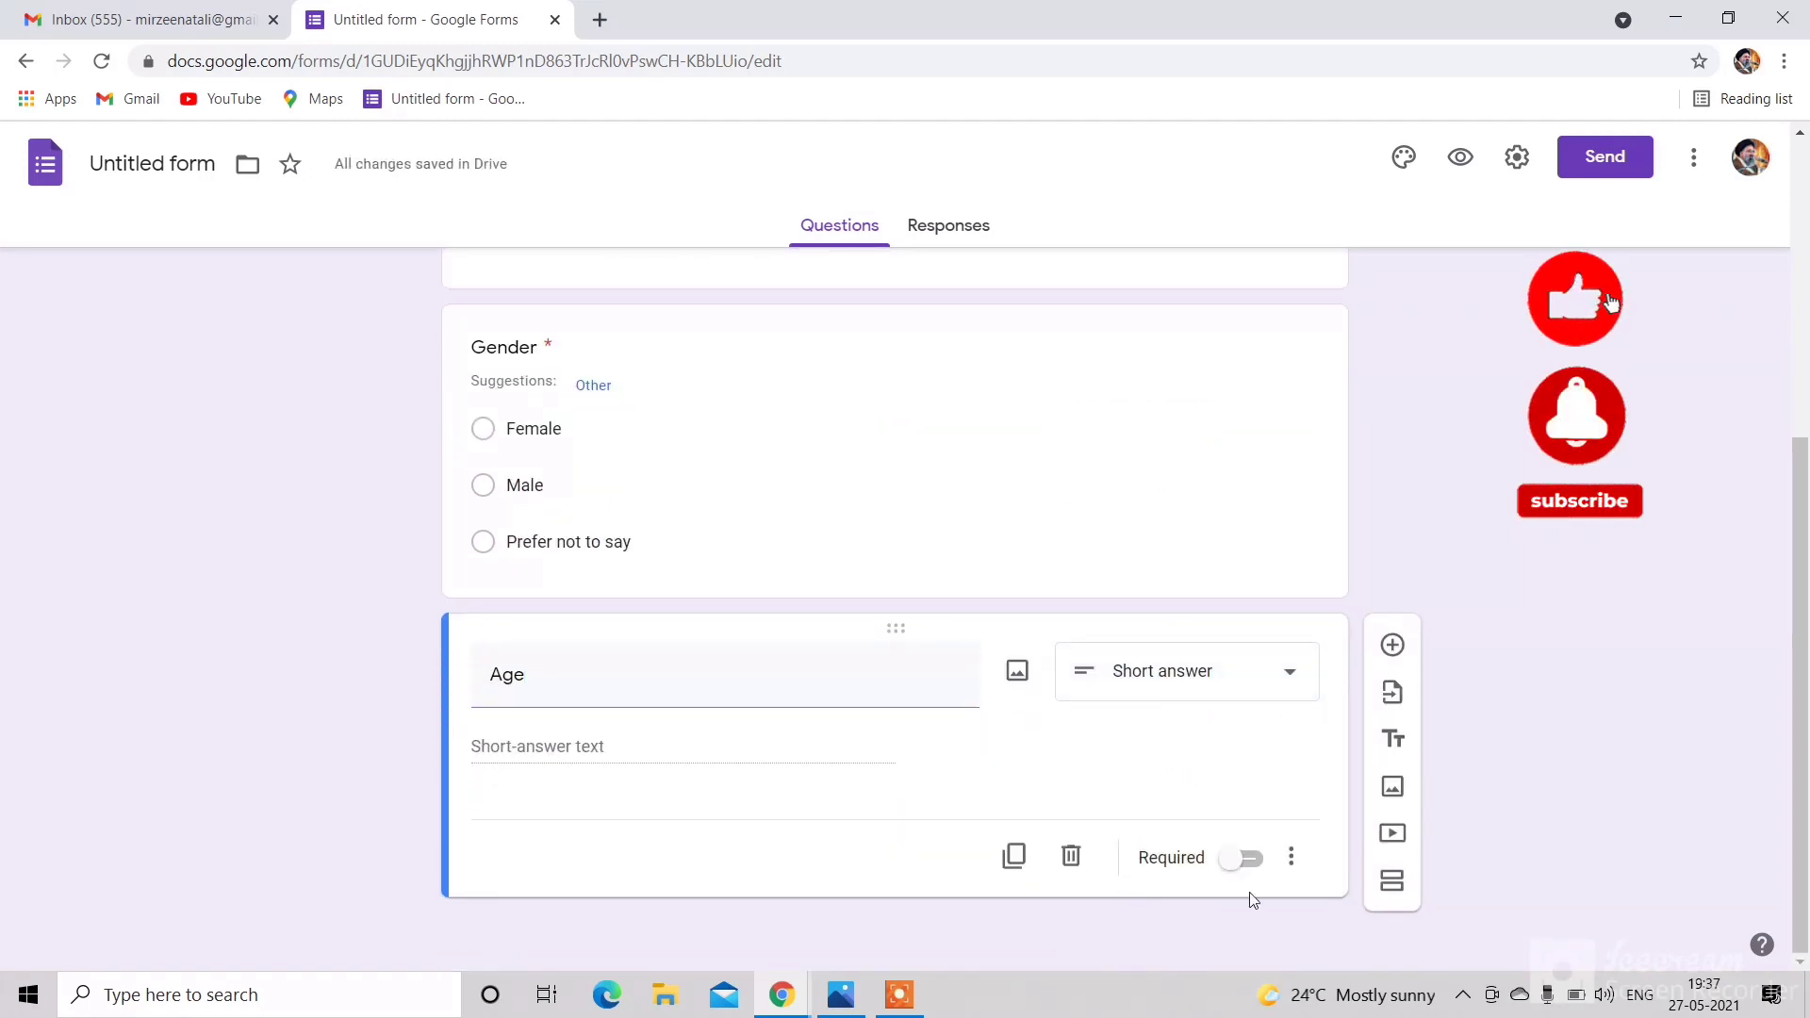
pyautogui.click(1250, 859)
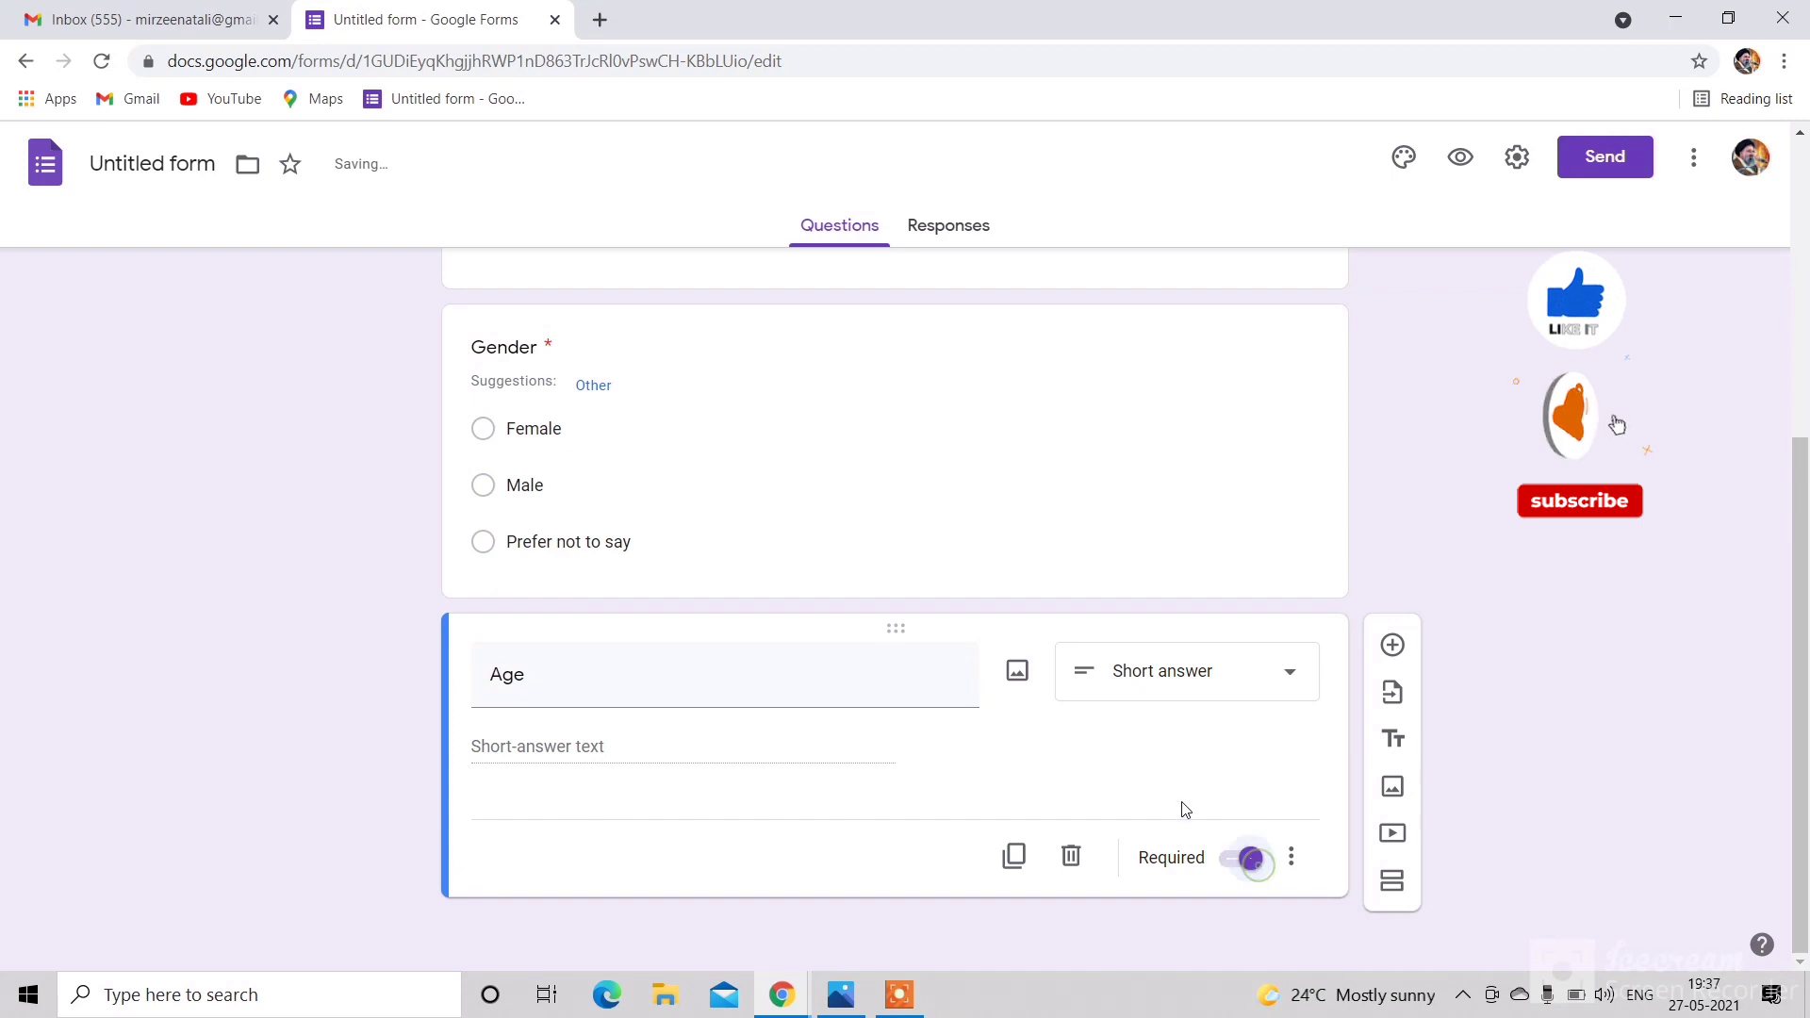
# Step: Add a required multiple-choice question "Do you have laptop" with the suggested options Yes and No
pyautogui.click(1392, 644)
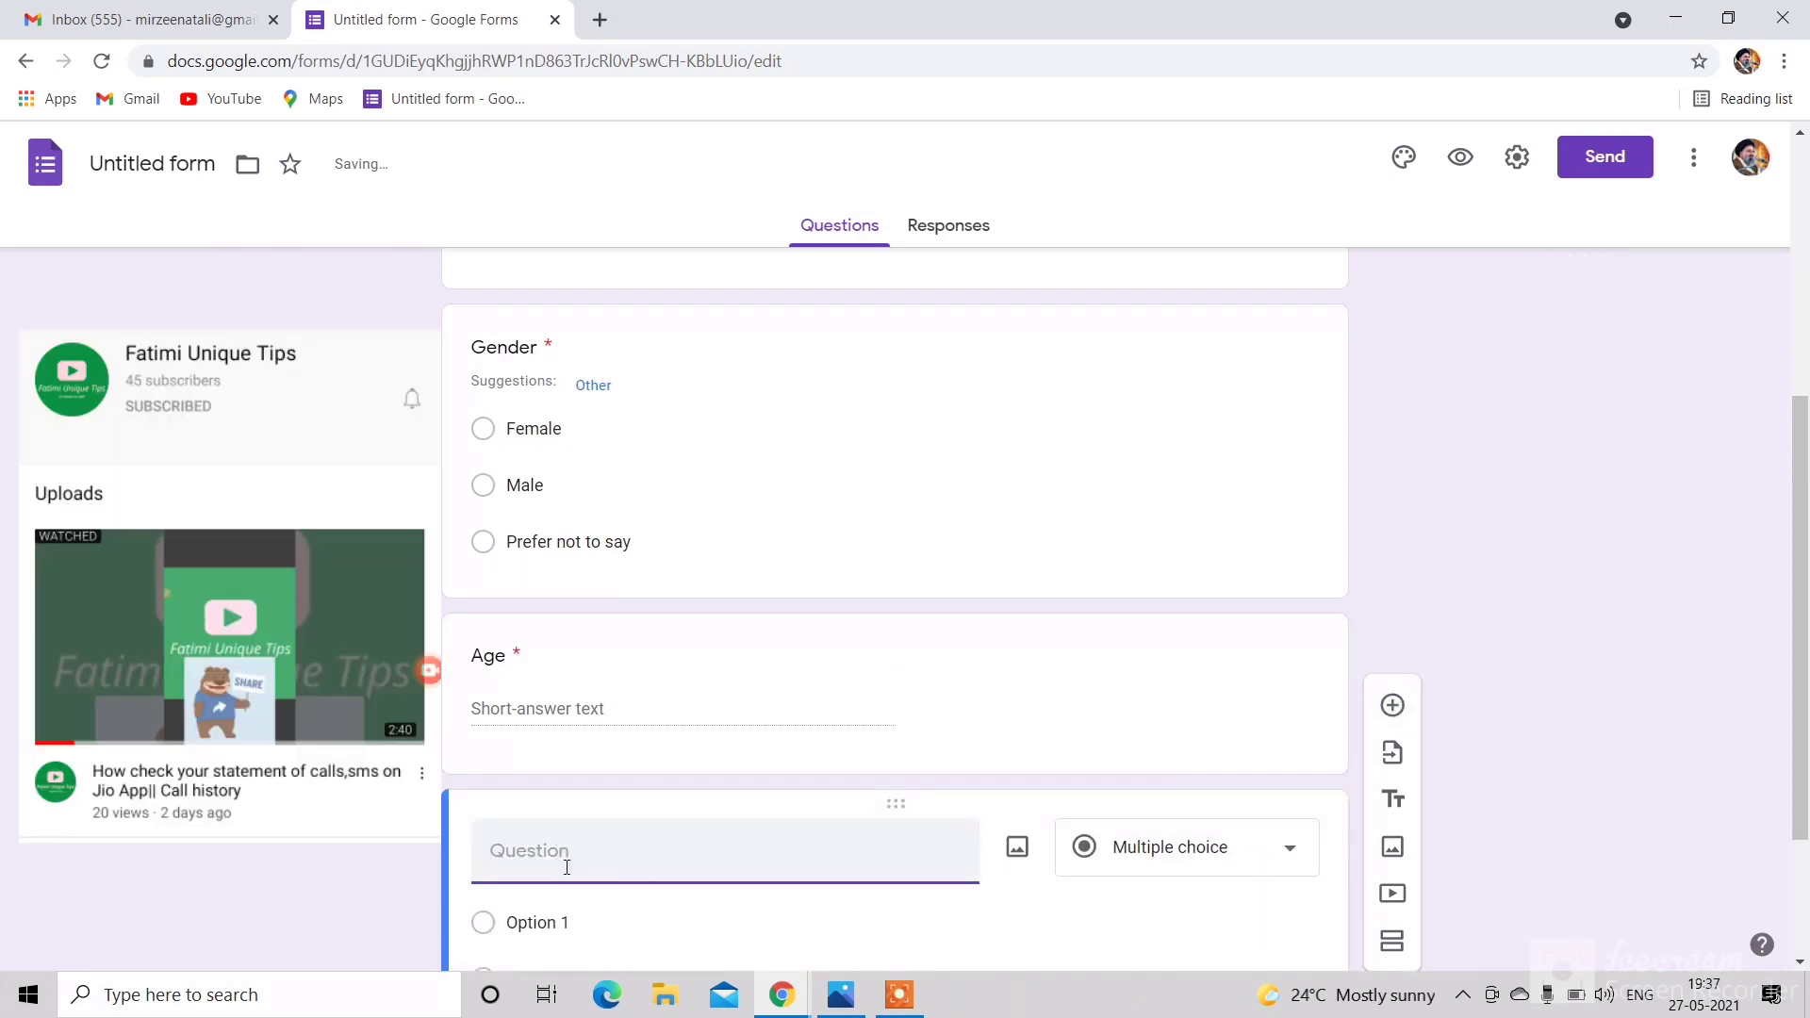
pyautogui.write('Do you have ')
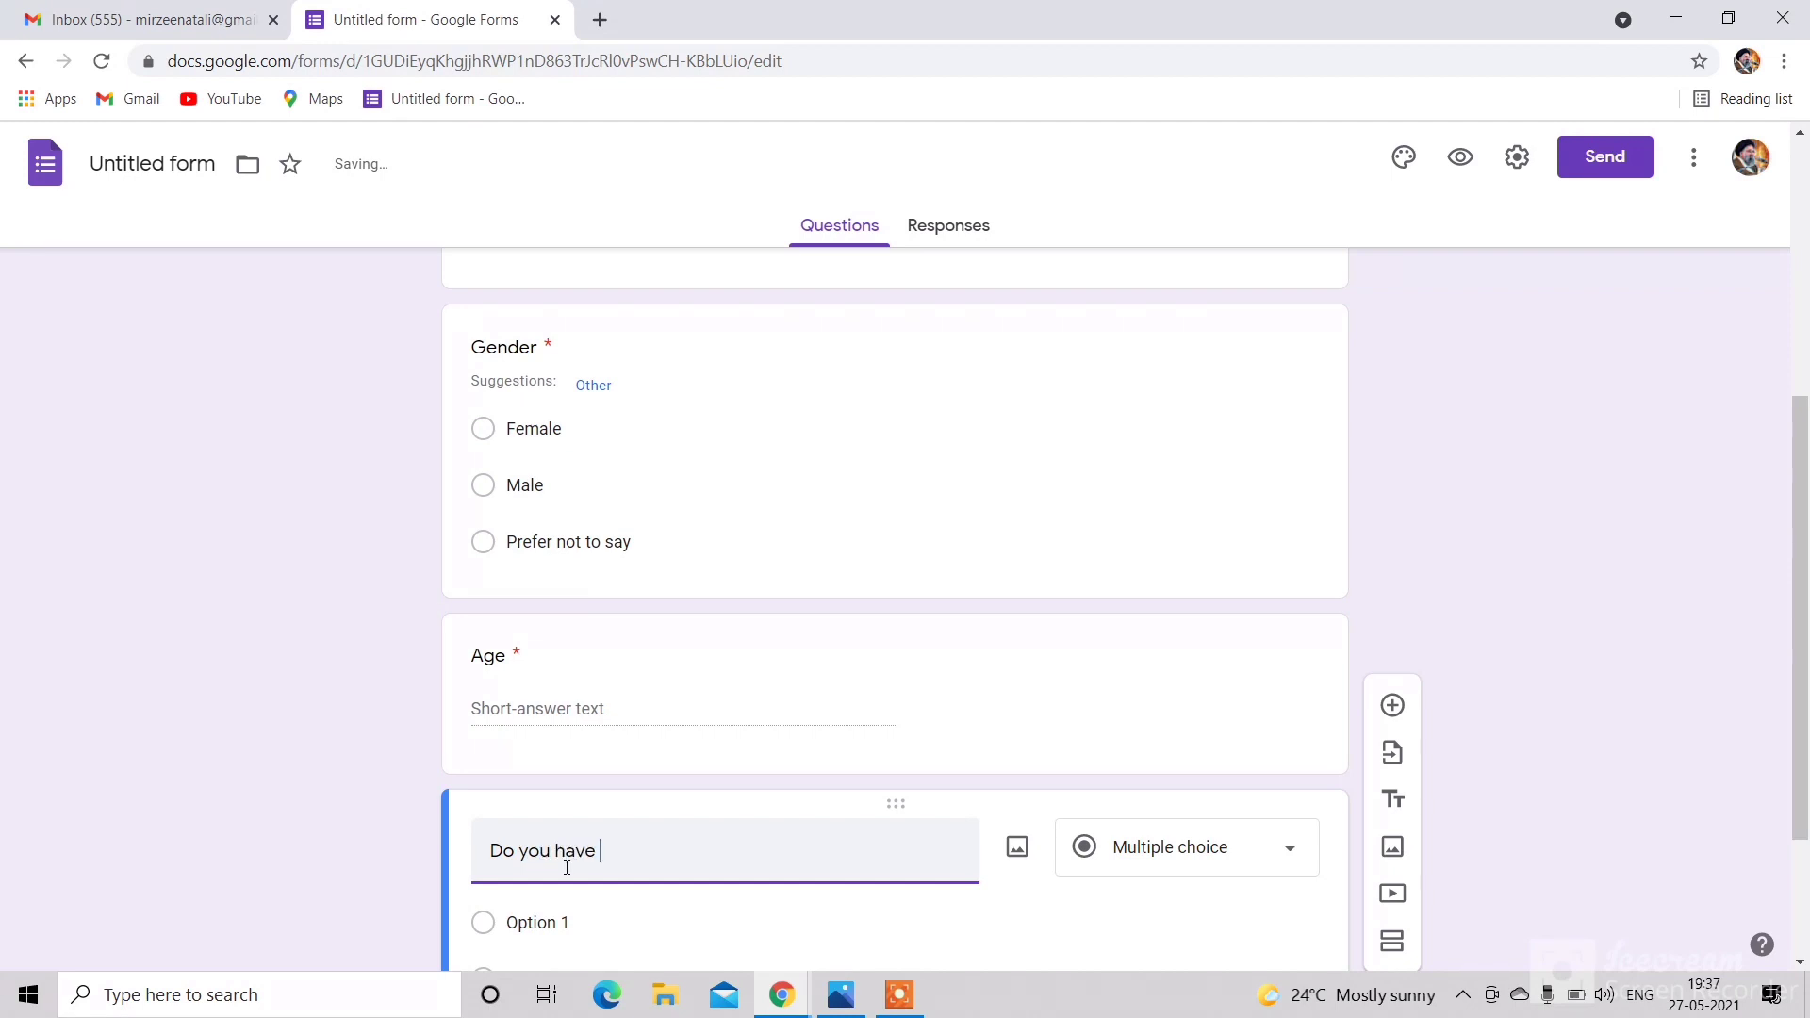
pyautogui.write('laptop')
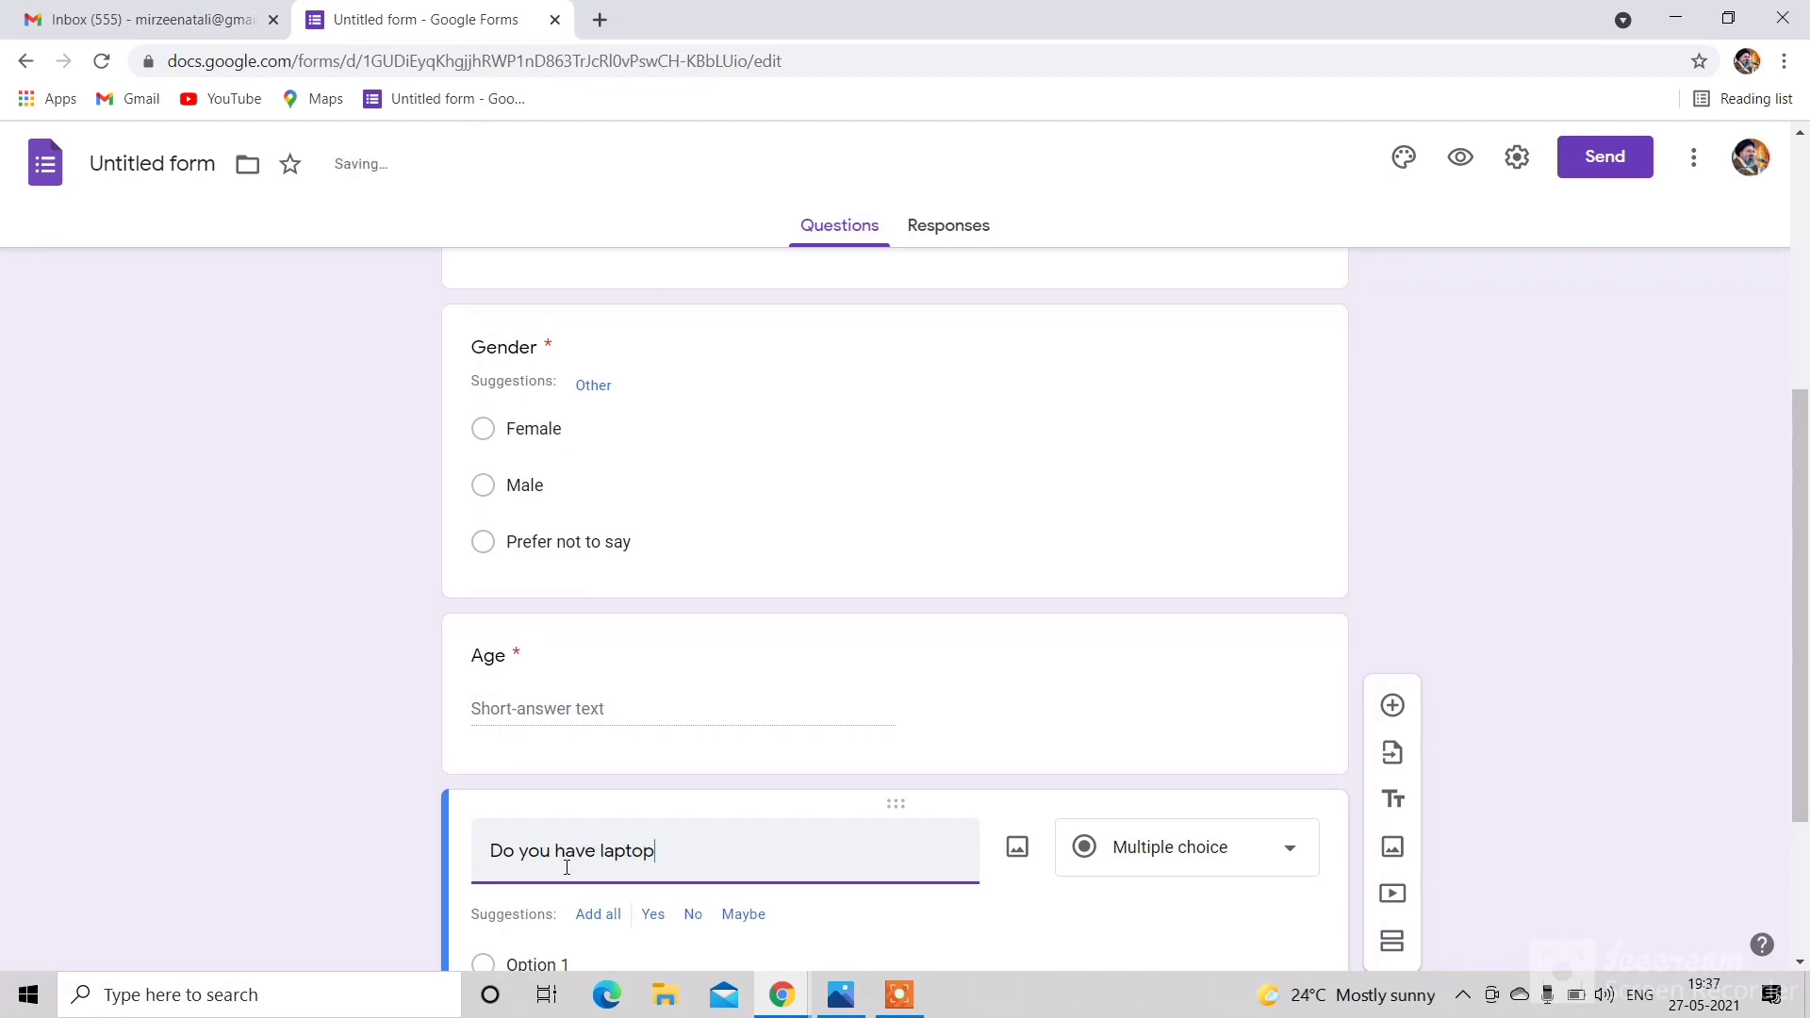
pyautogui.scroll(-3, 632, 905)
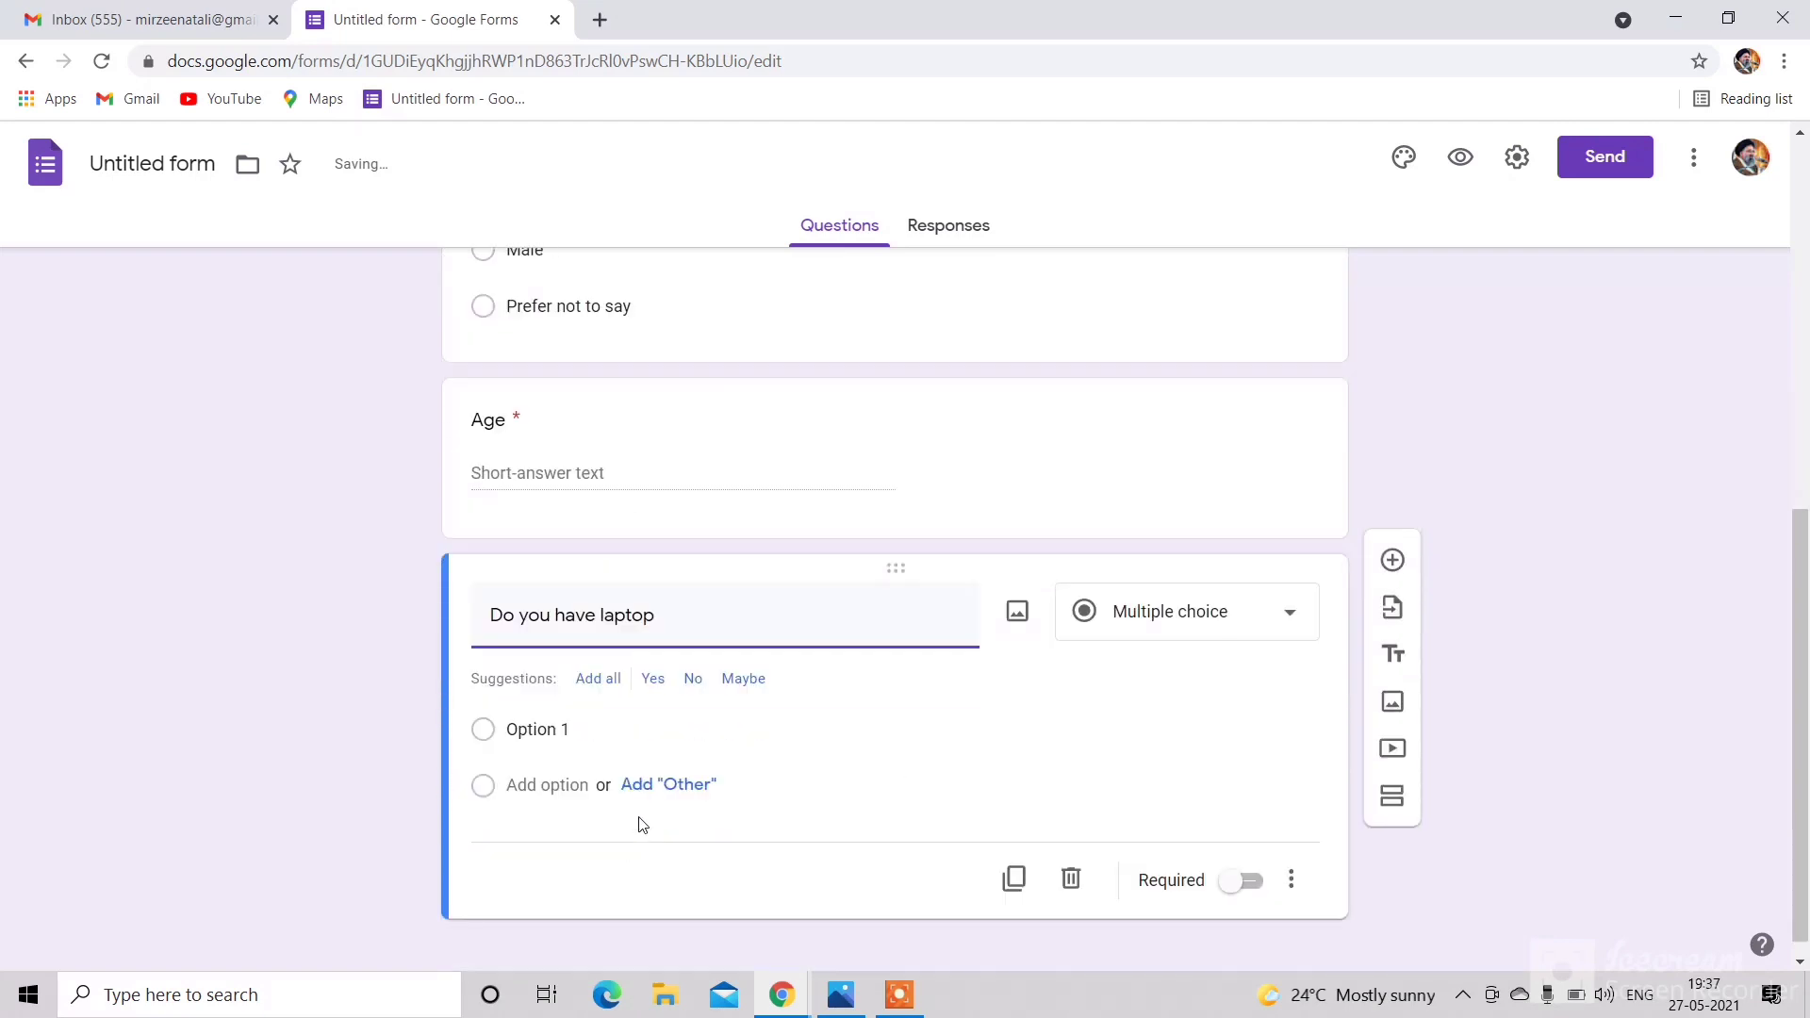
pyautogui.click(655, 678)
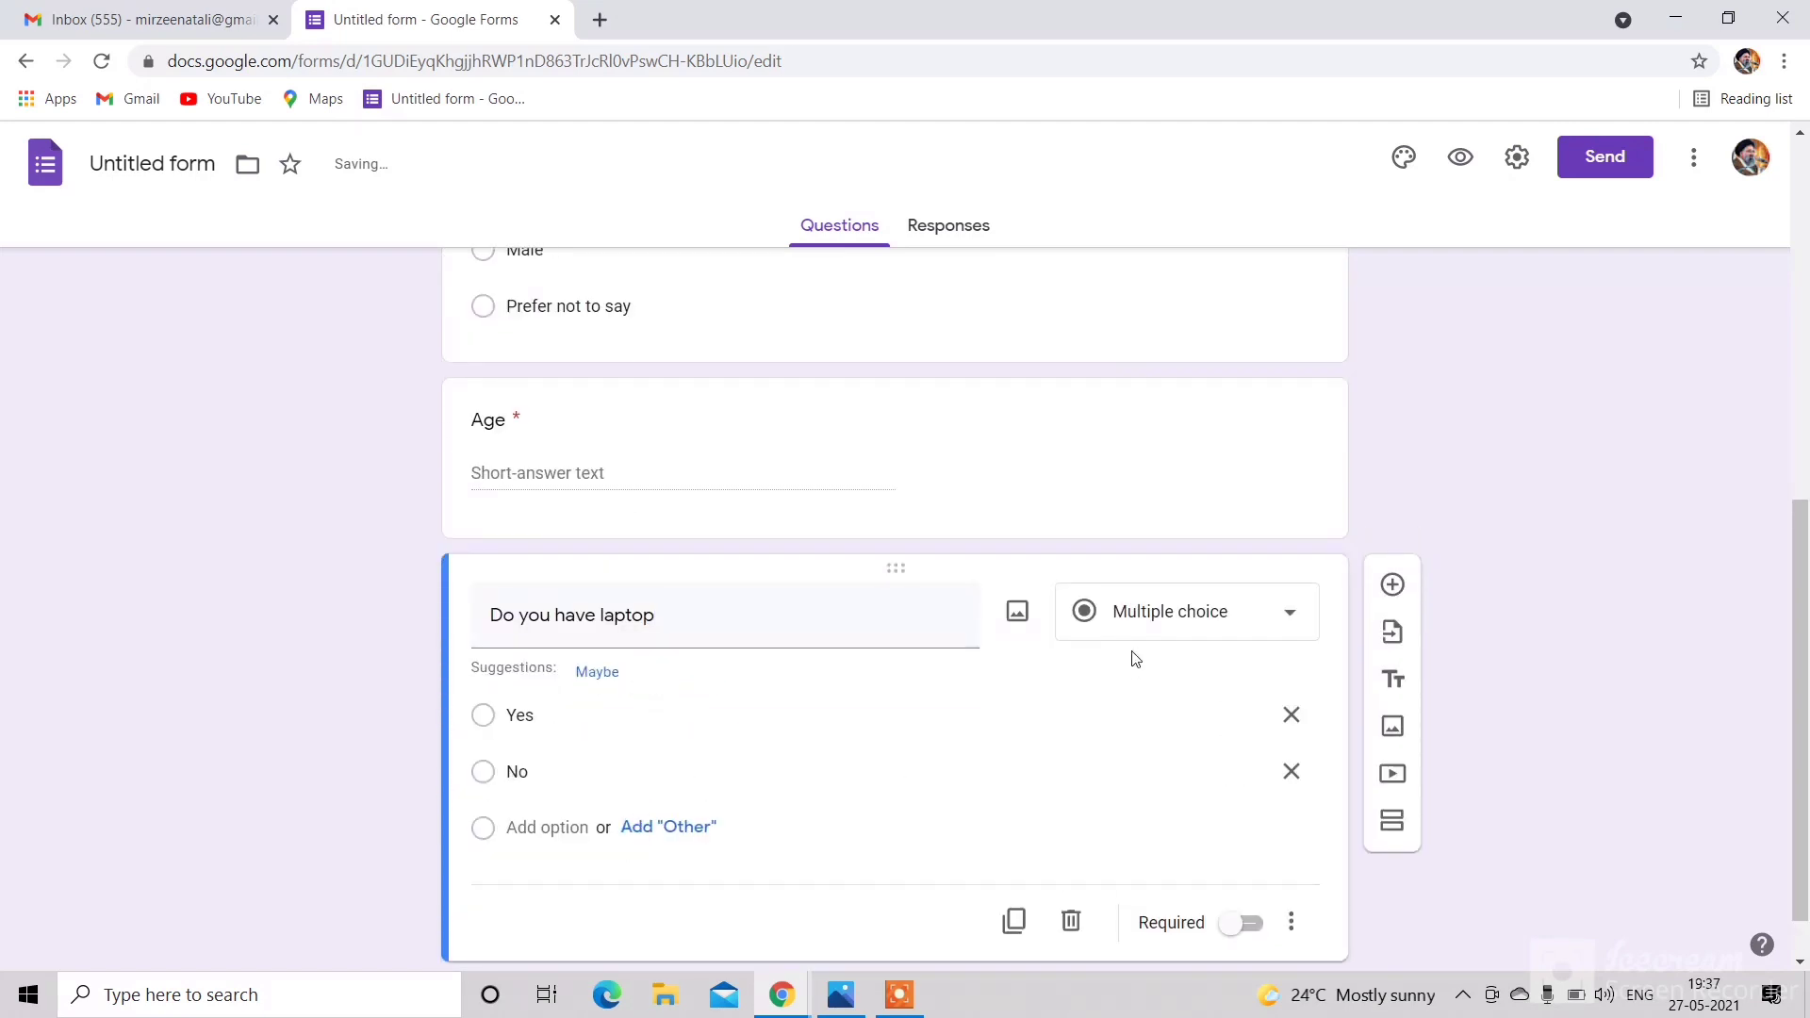
pyautogui.click(1249, 919)
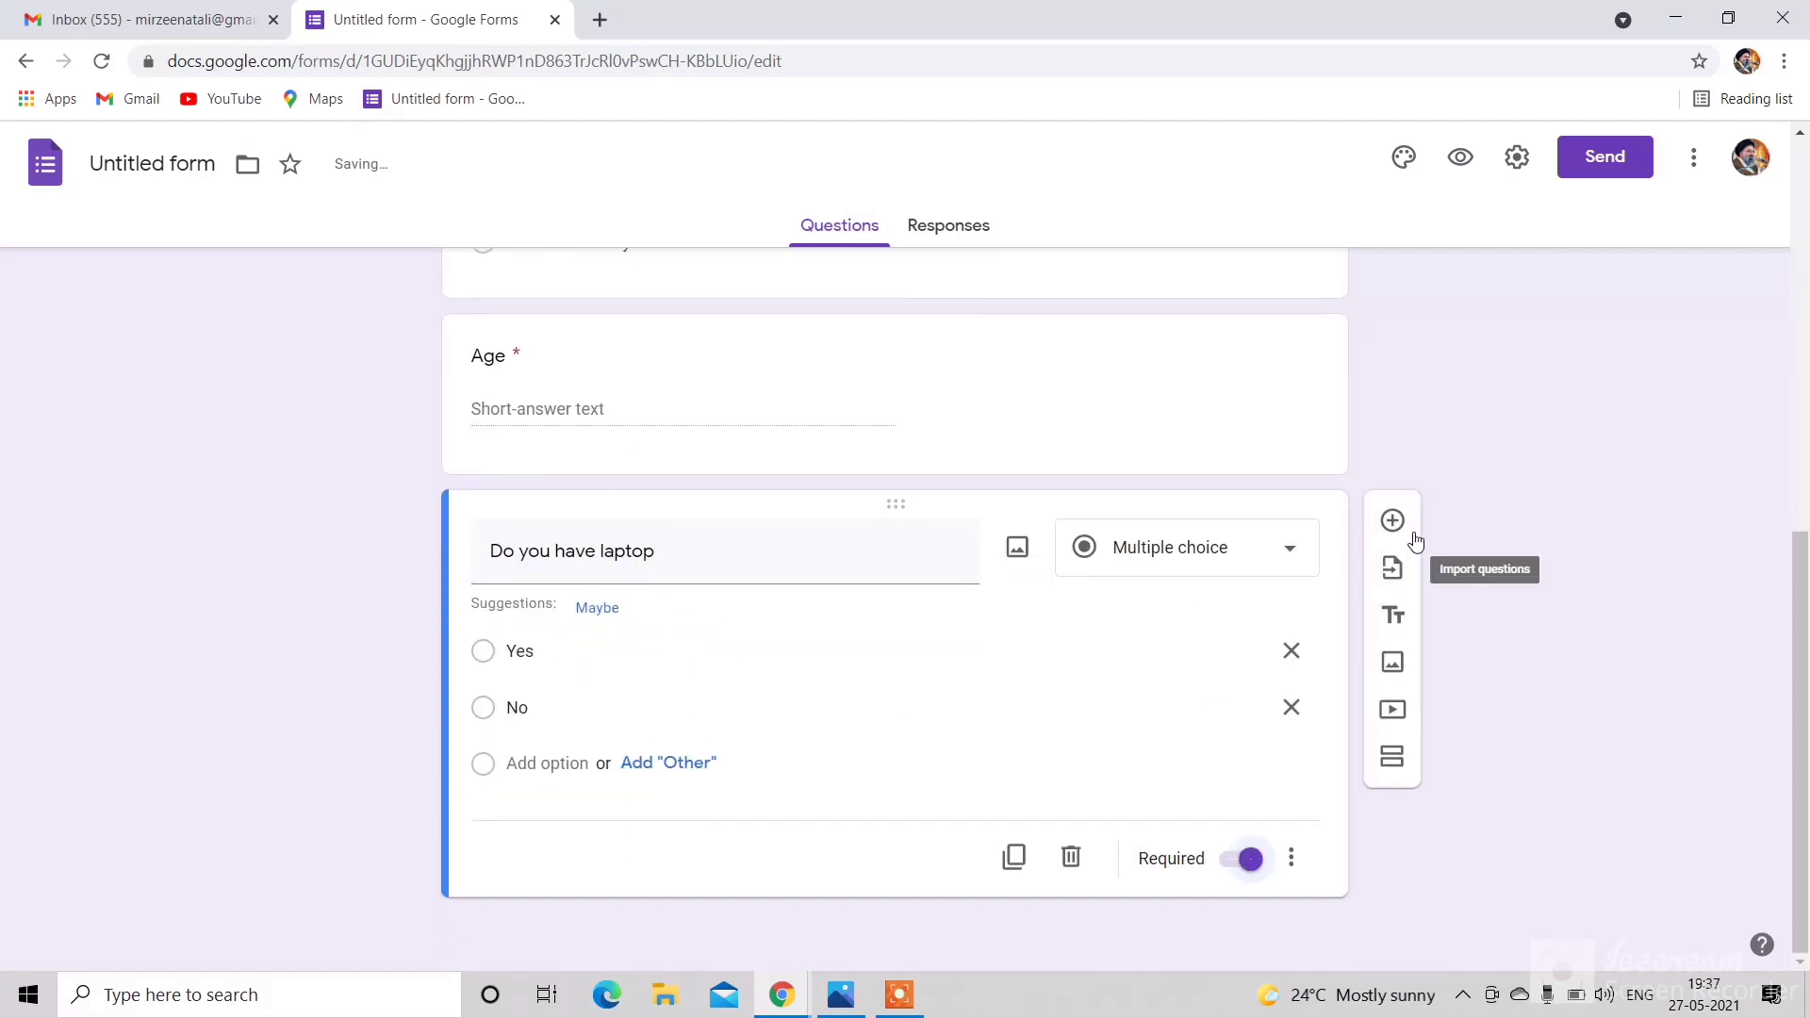
# Step: Add a question titled "Do you have good internet connection" below the laptop question, correcting the spelling of "internet"
pyautogui.click(1393, 517)
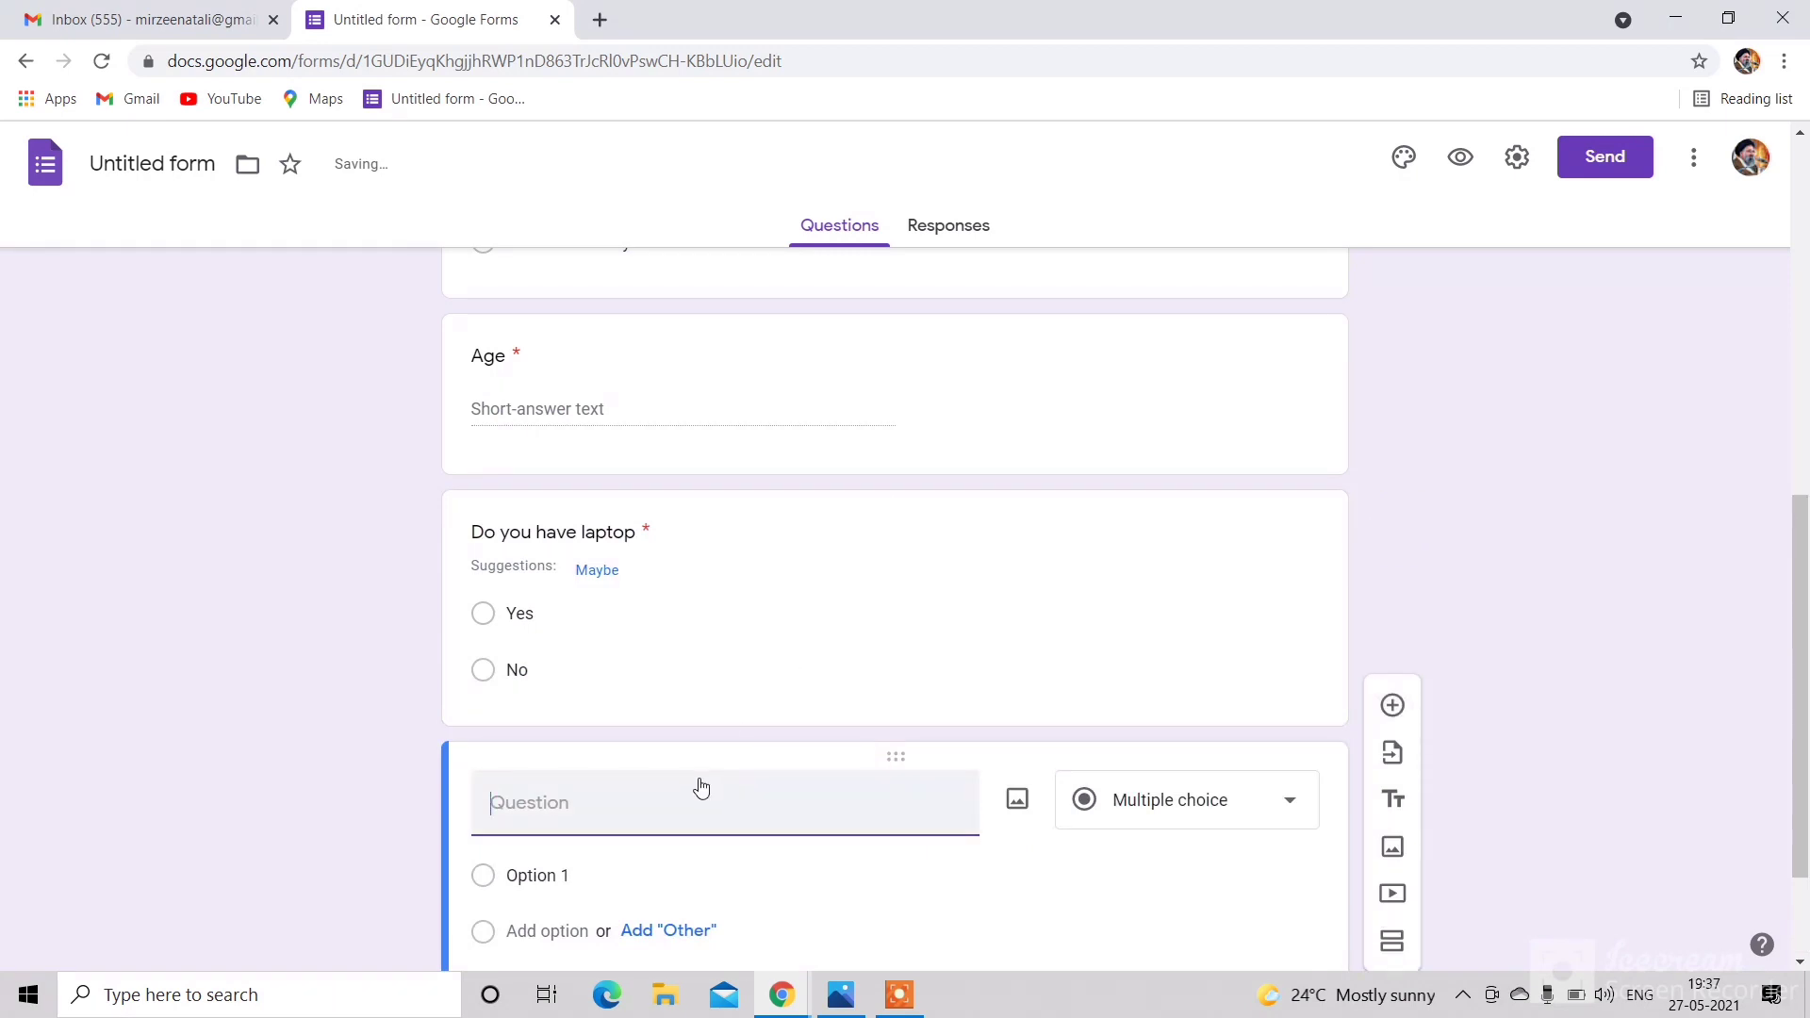
pyautogui.write('d')
pyautogui.press('BackSpace')
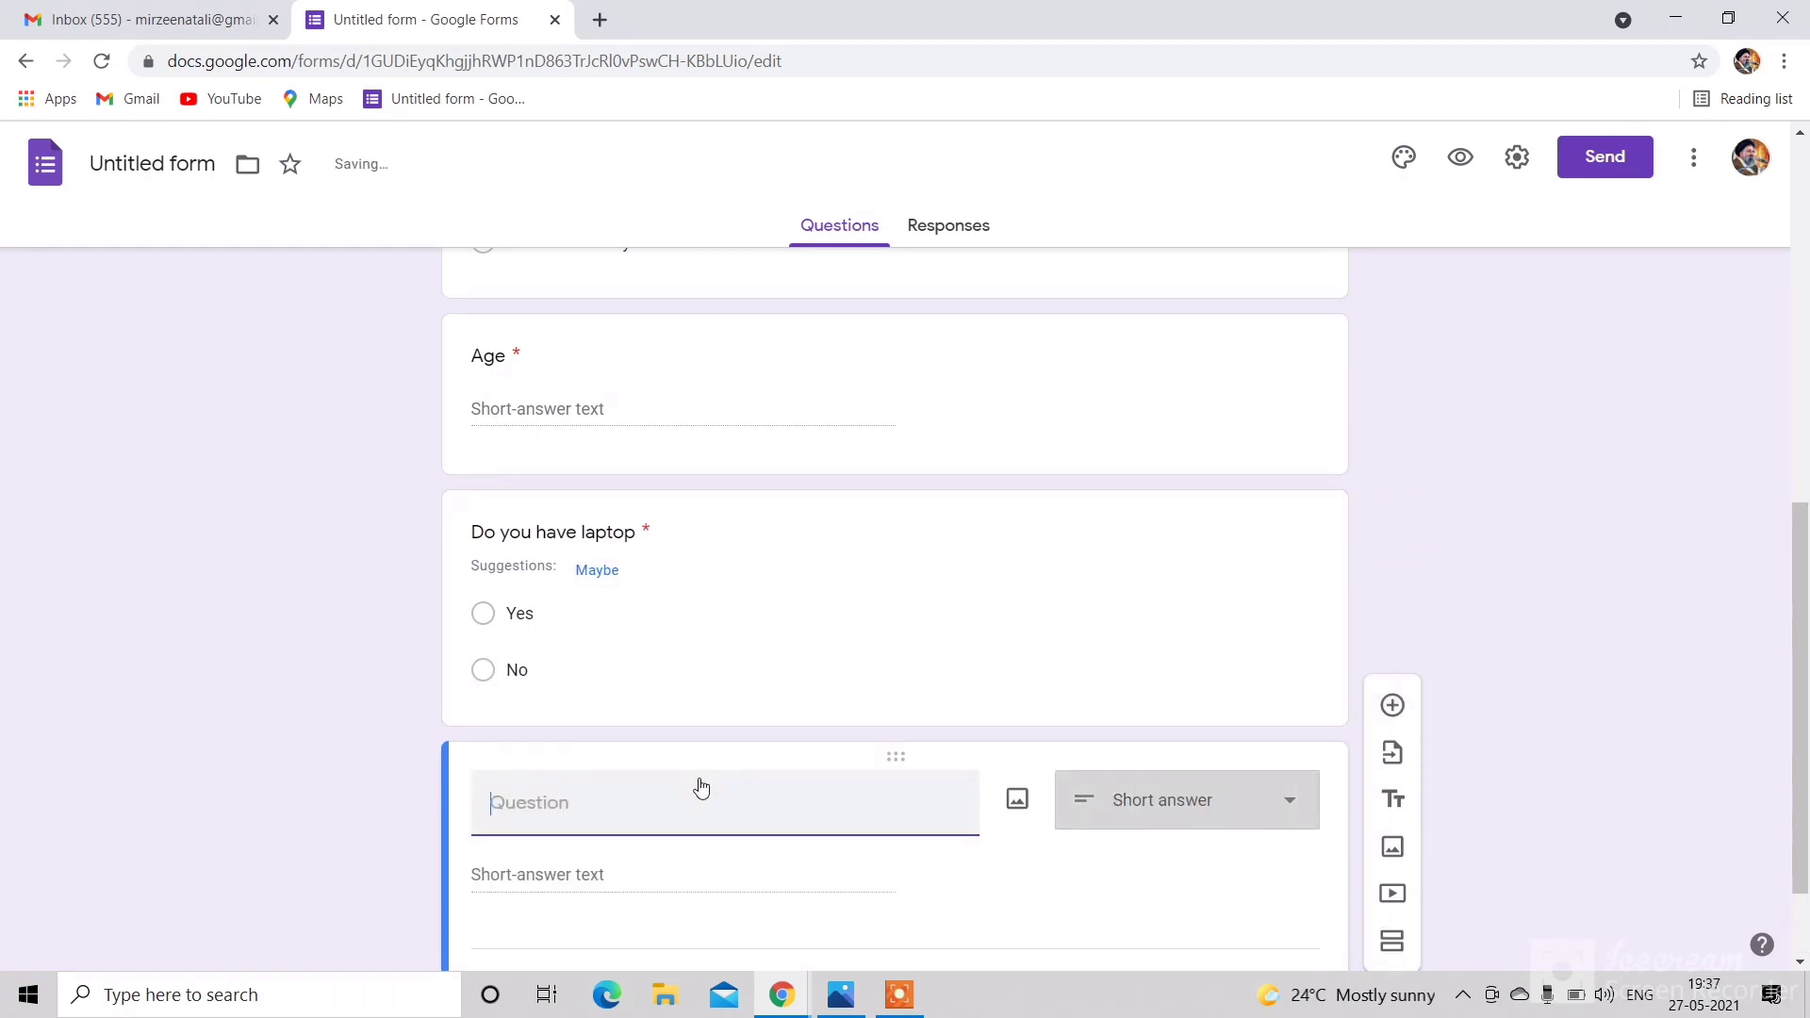
pyautogui.write('Do y')
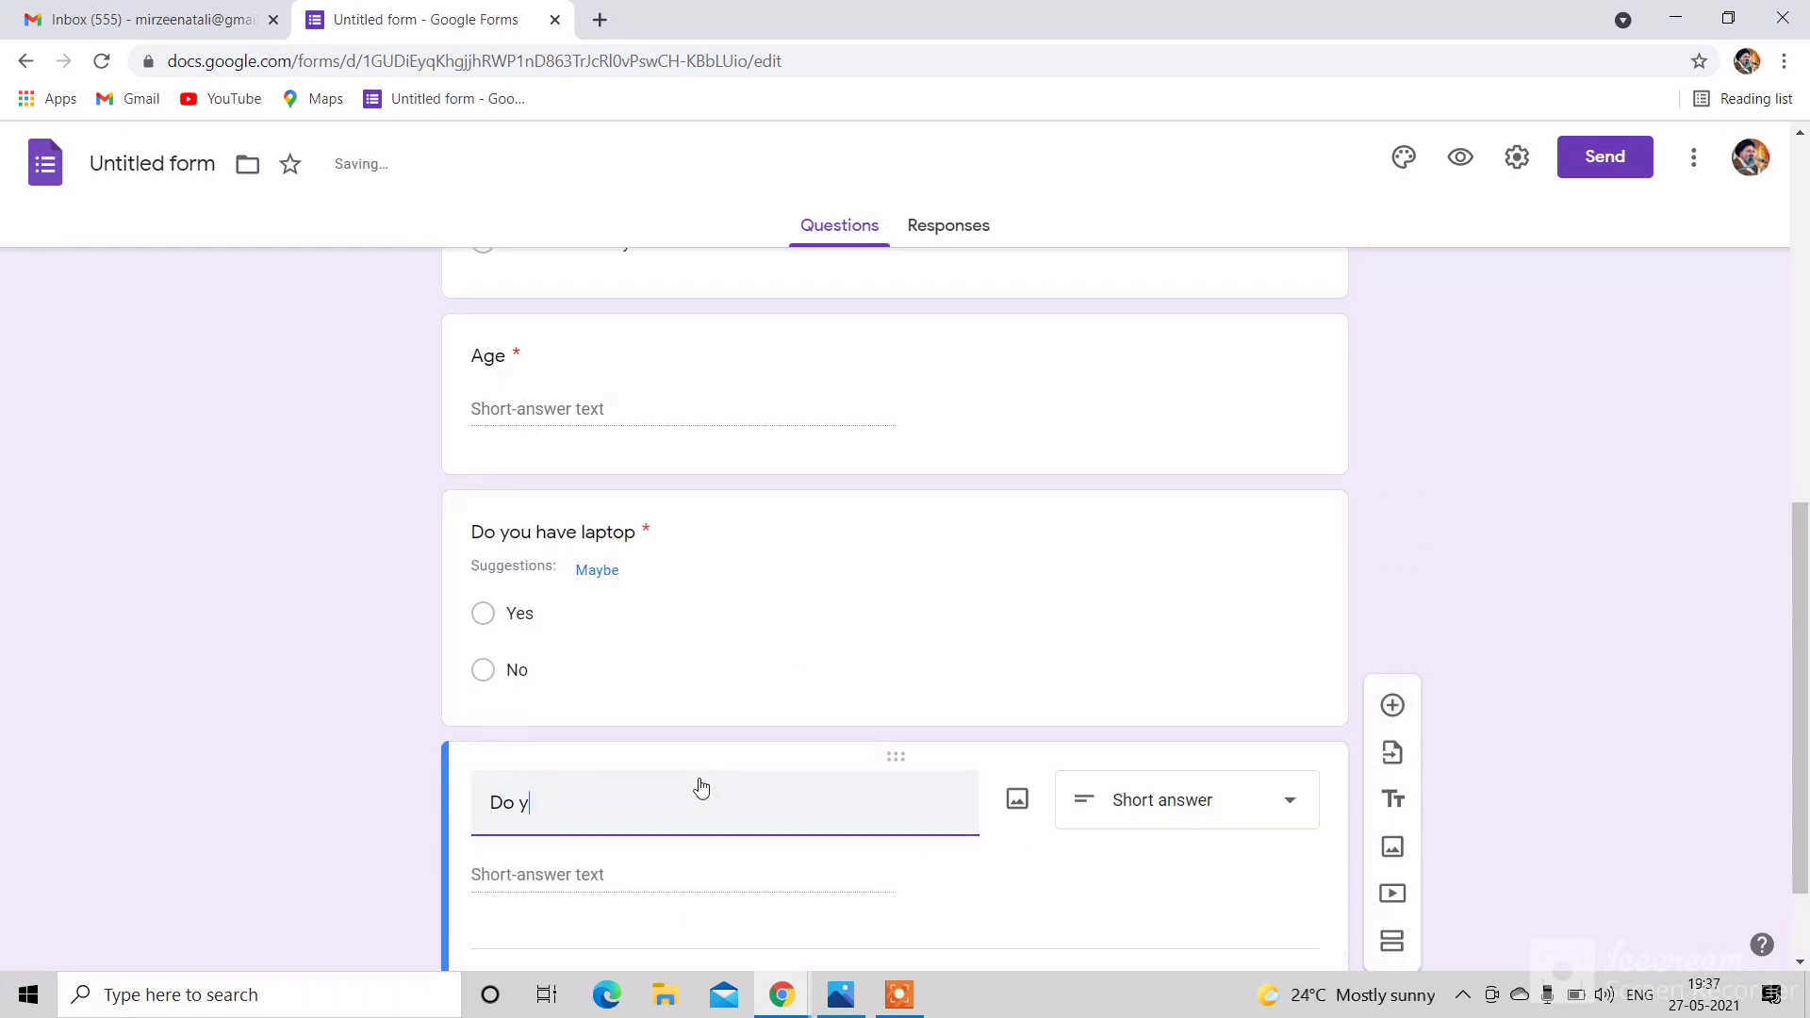
pyautogui.write('ou have goo')
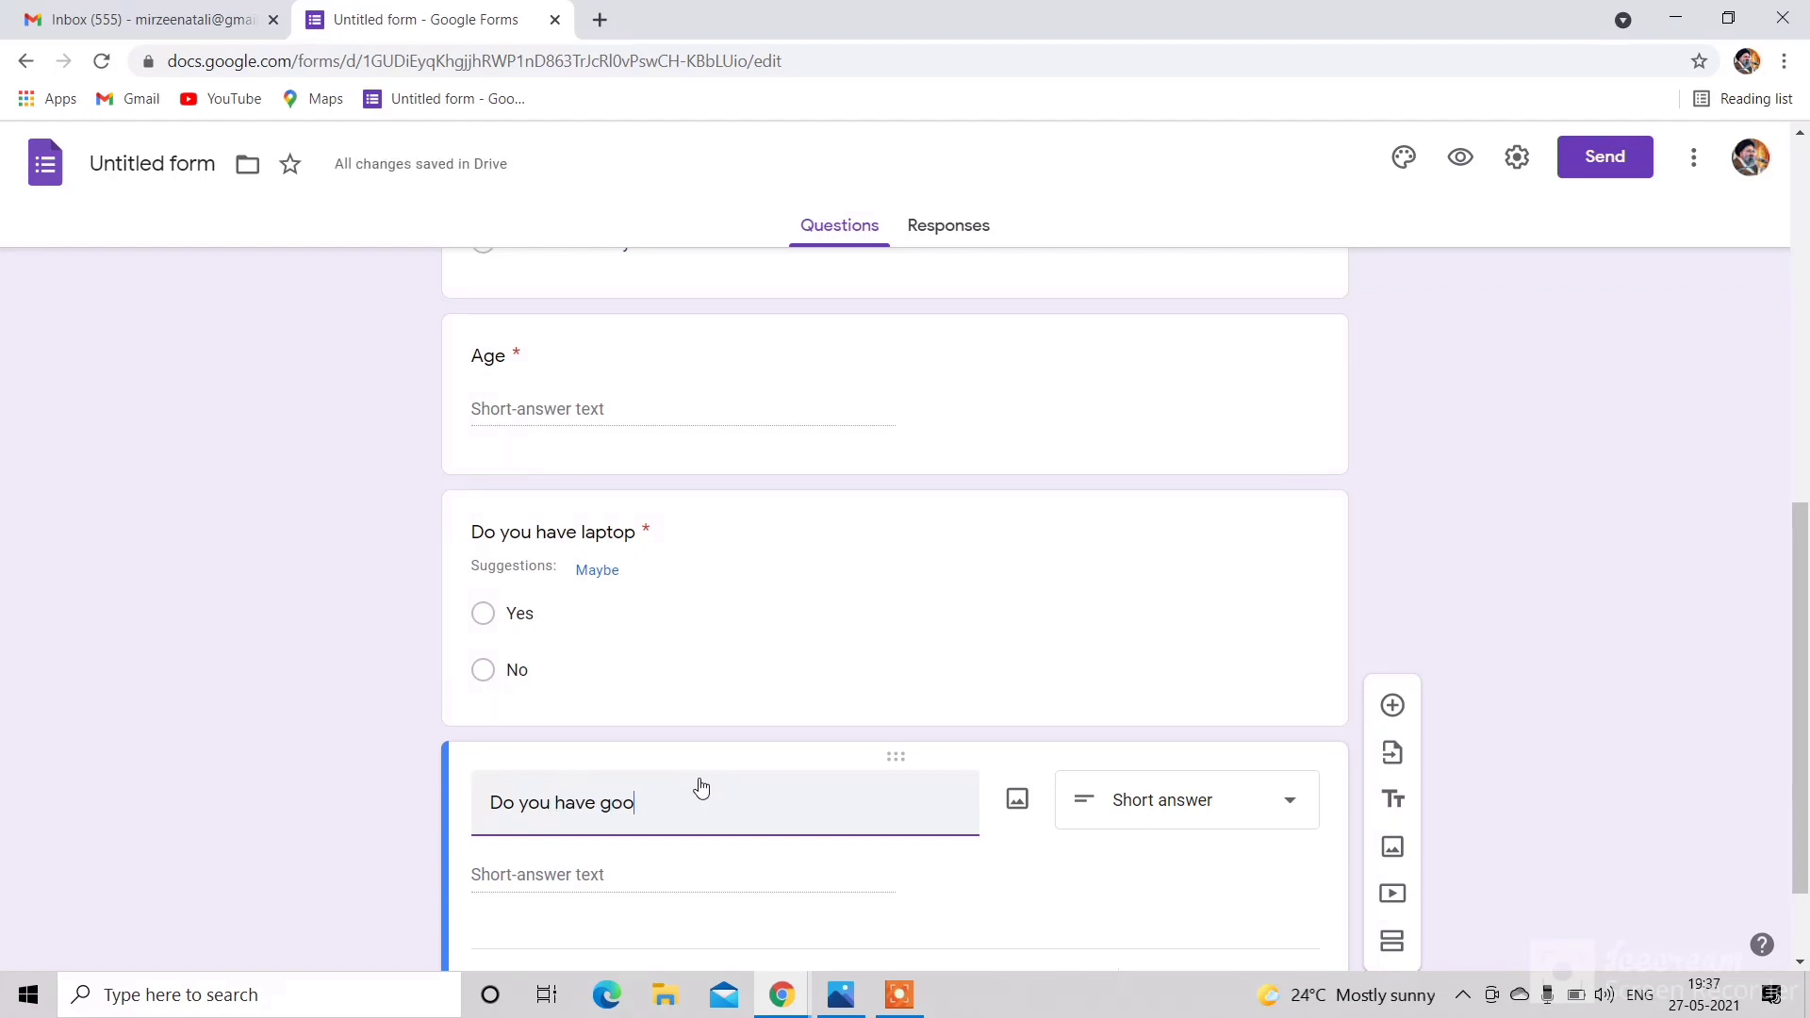
pyautogui.write('d internet co')
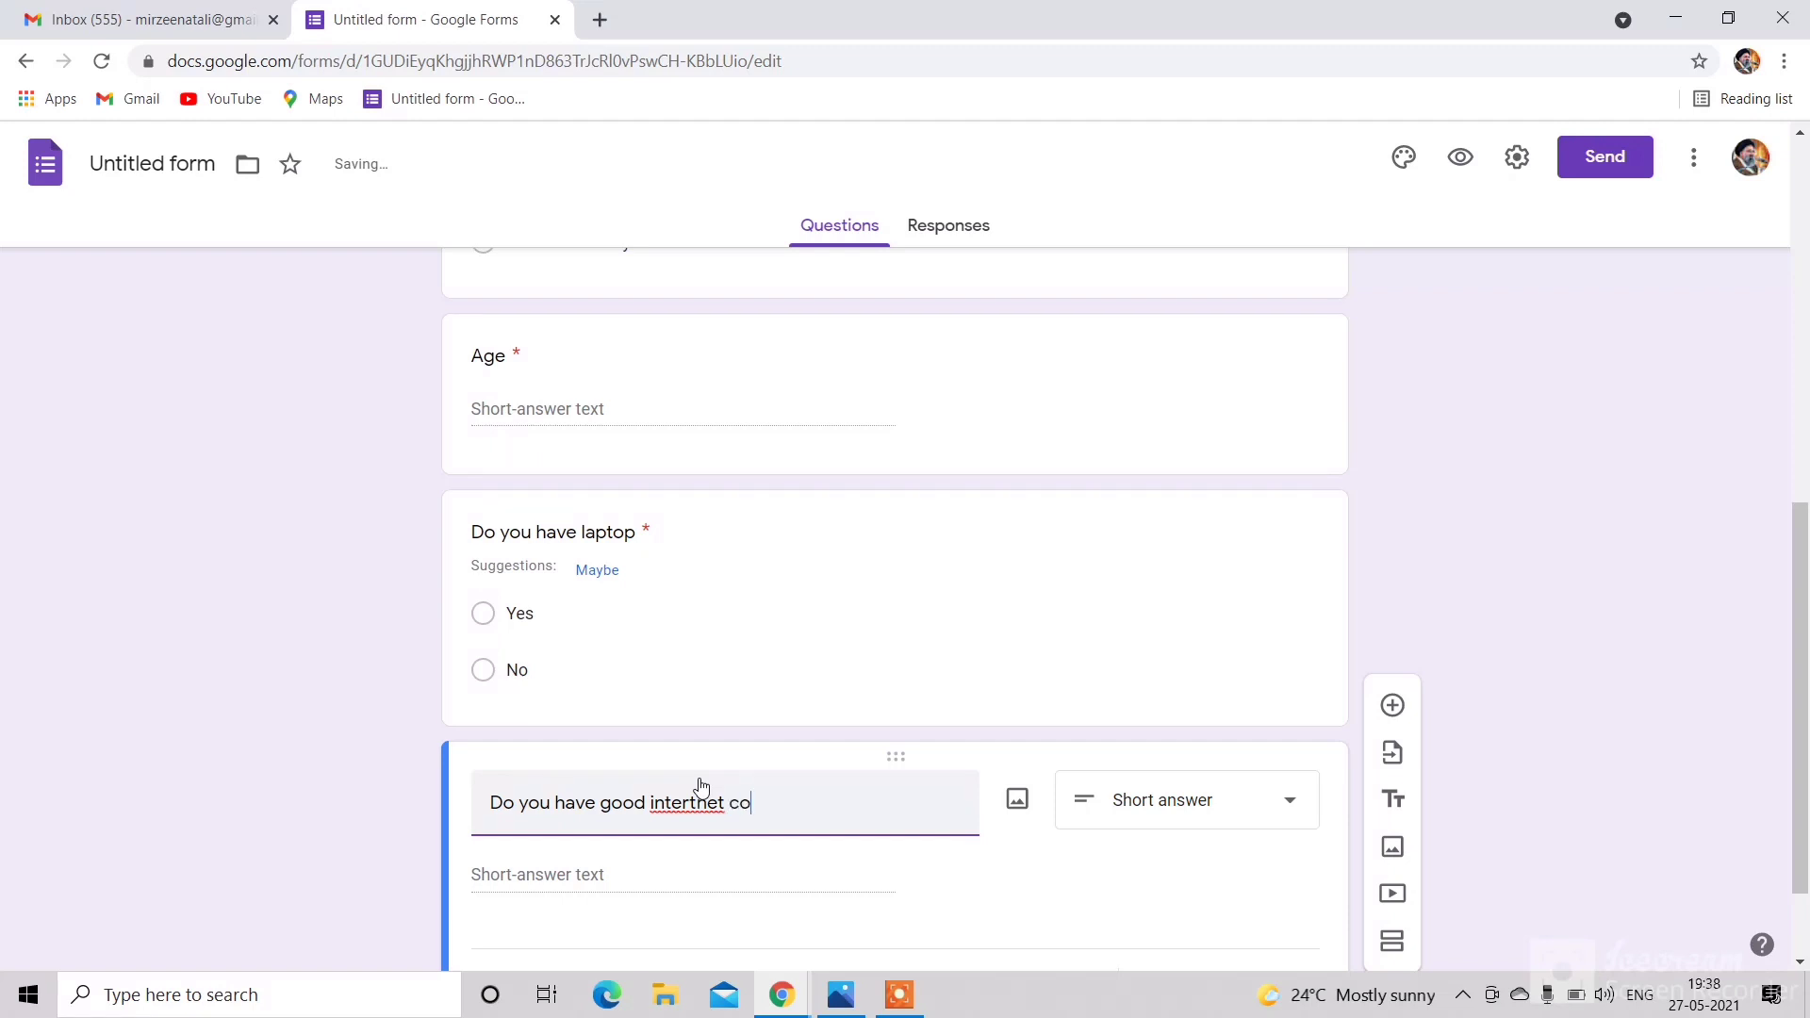
pyautogui.write('nnection')
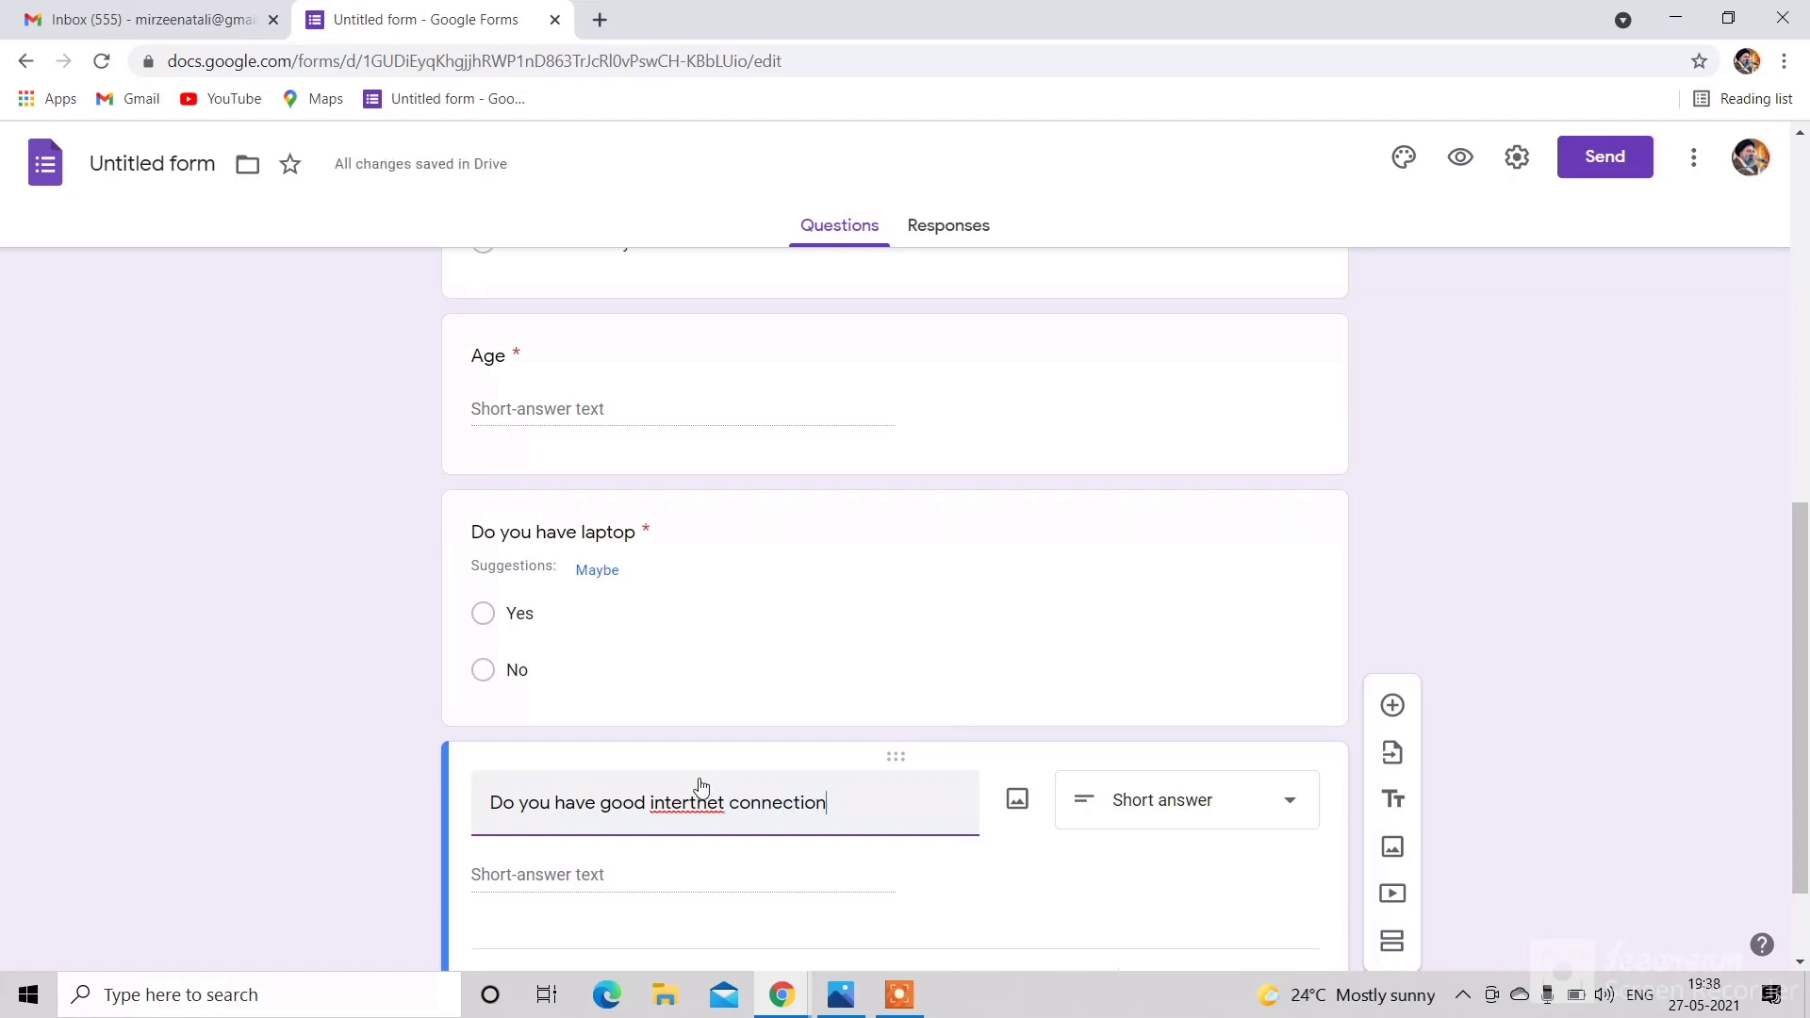
pyautogui.doubleClick(688, 804)
pyautogui.rightClick(689, 806)
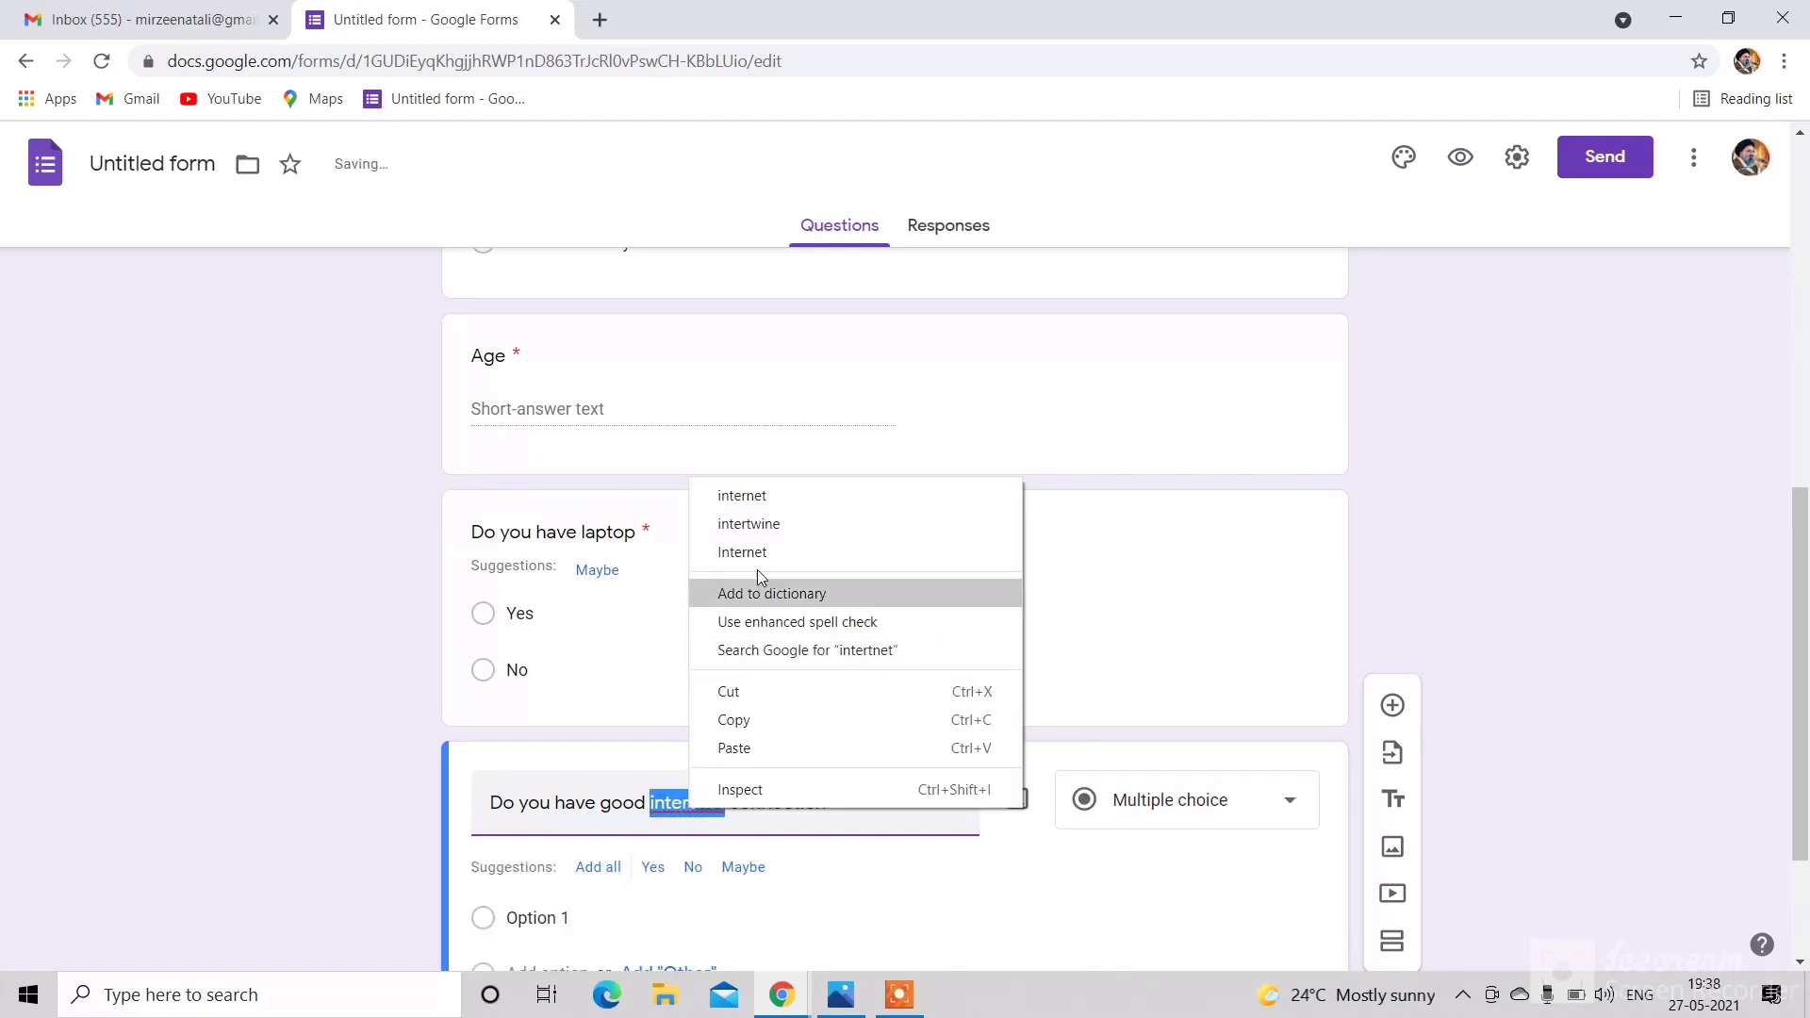
pyautogui.click(752, 503)
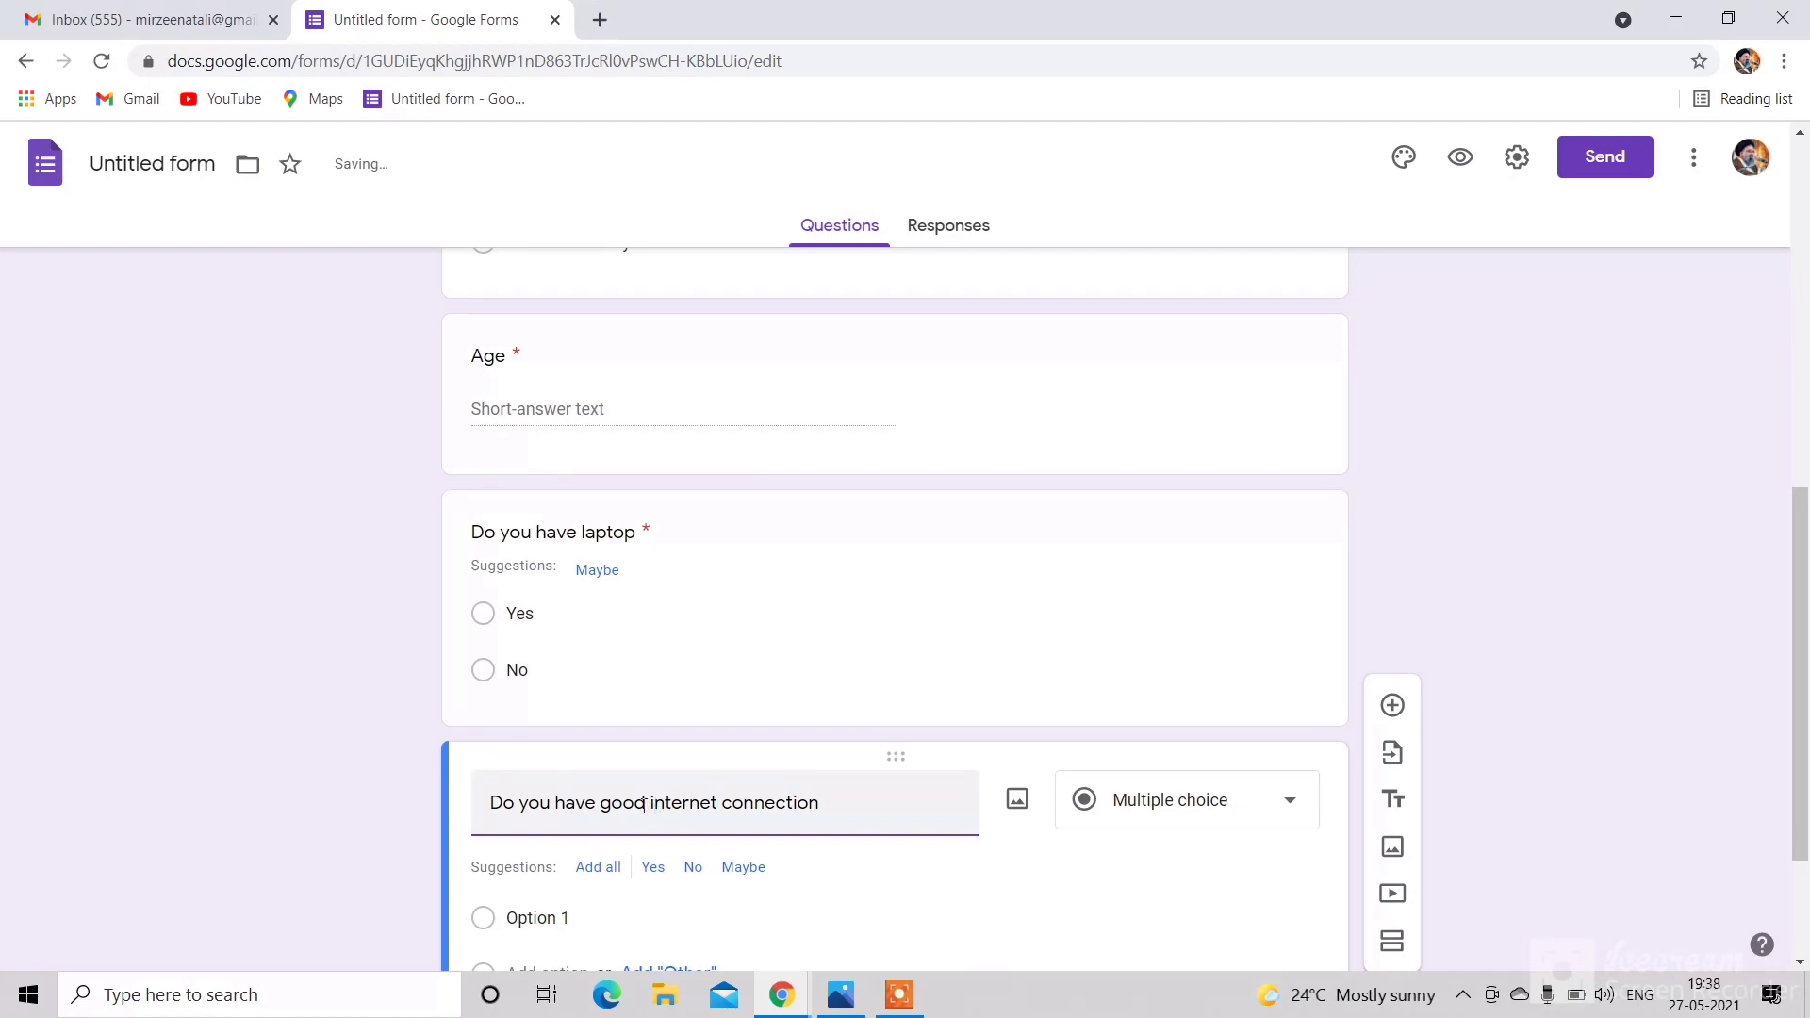
# Step: Give the internet connection question only the suggested options Yes and No, and make it required
pyautogui.scroll(-2, 756, 861)
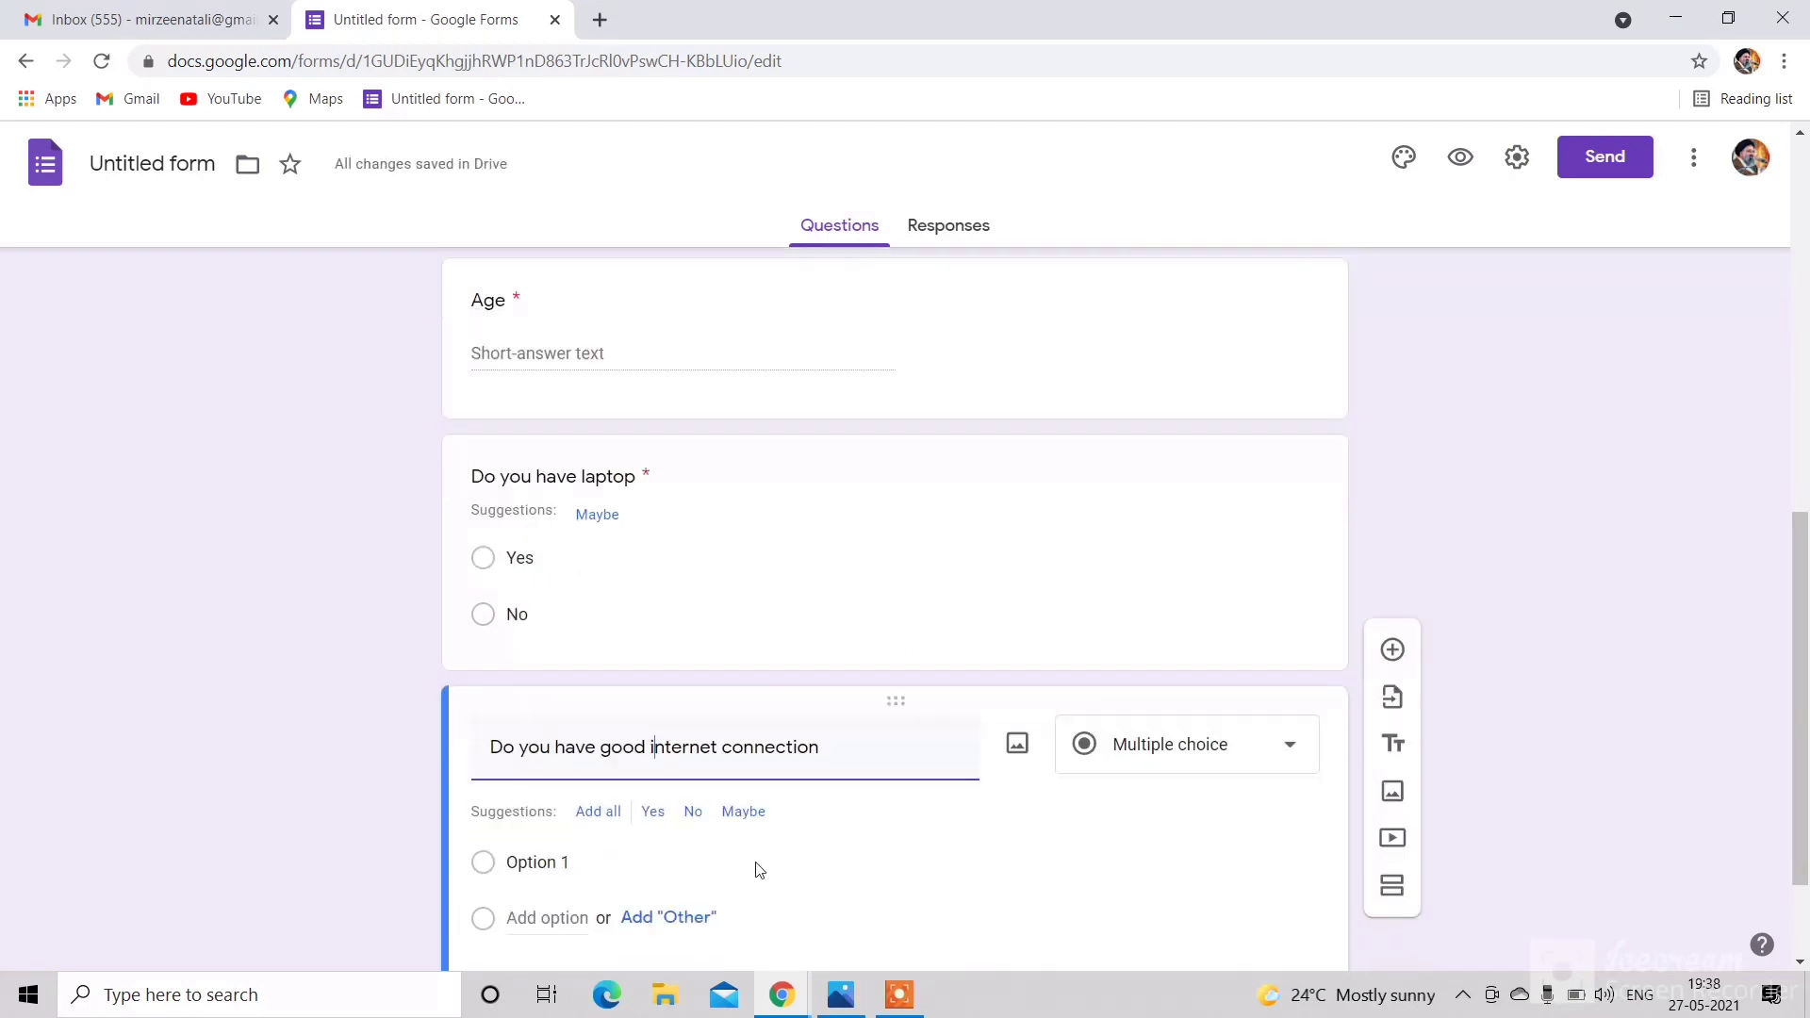
pyautogui.click(653, 657)
pyautogui.click(699, 657)
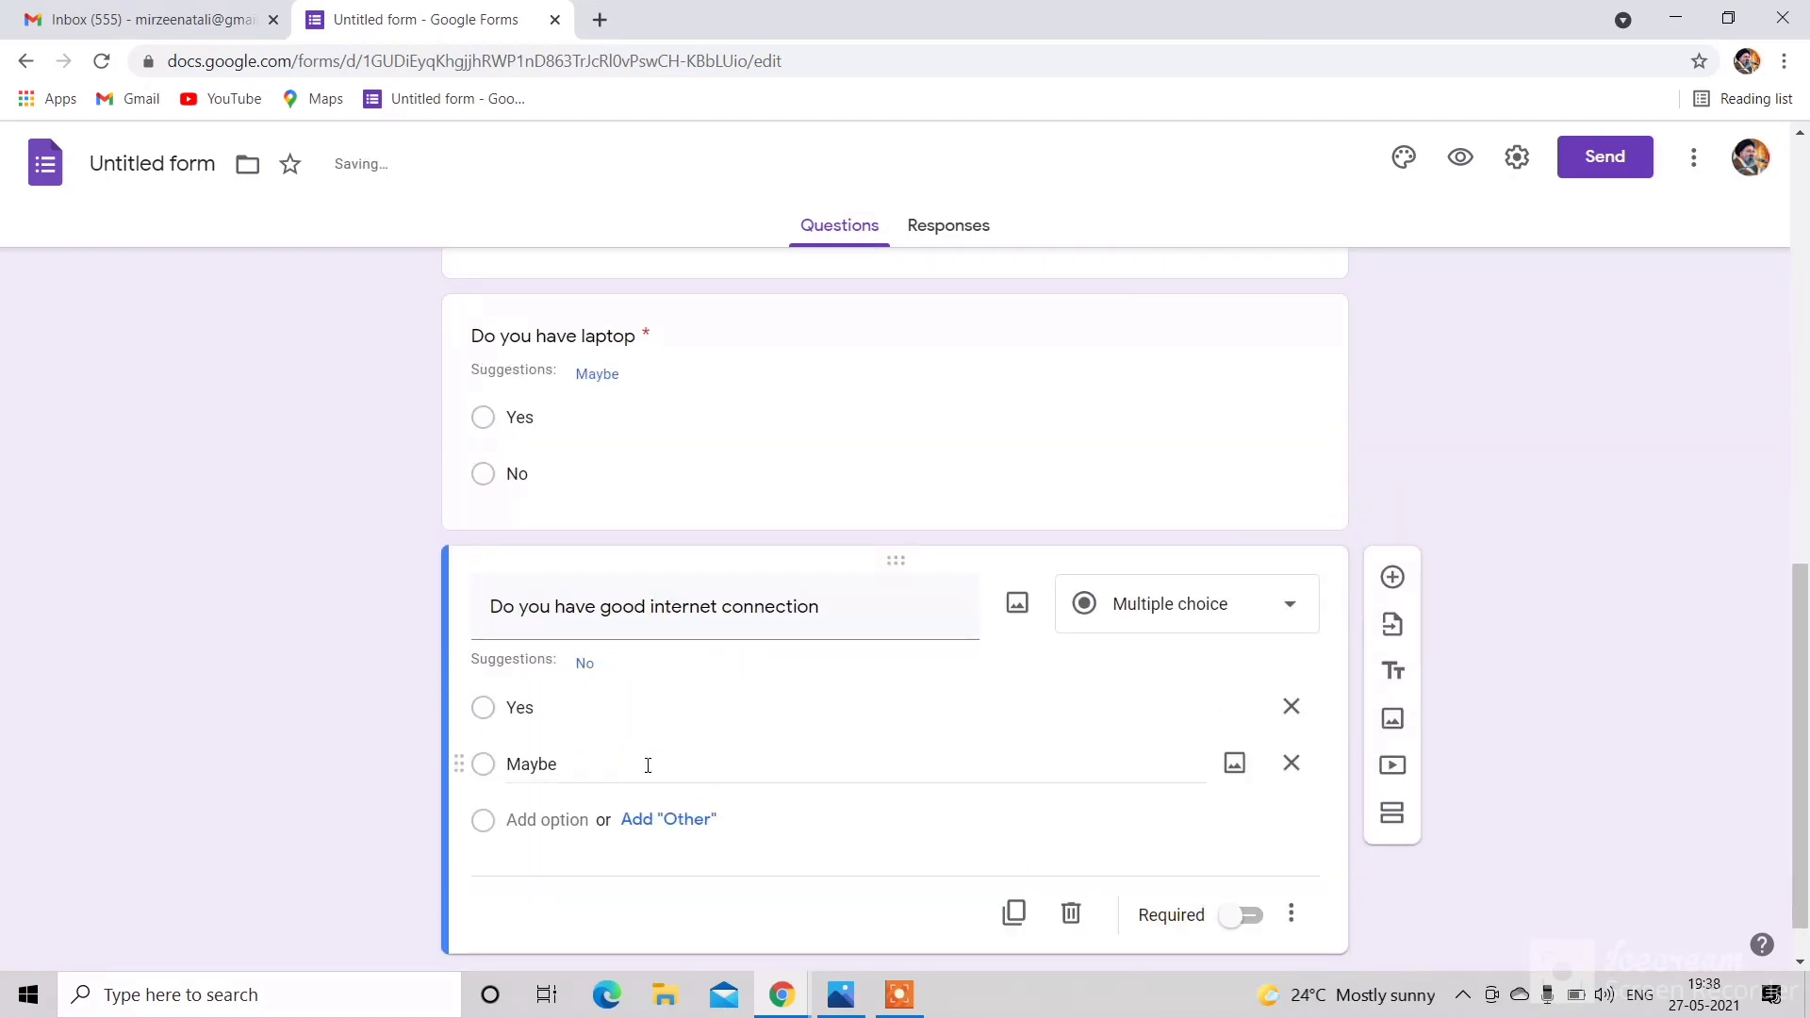
pyautogui.click(587, 662)
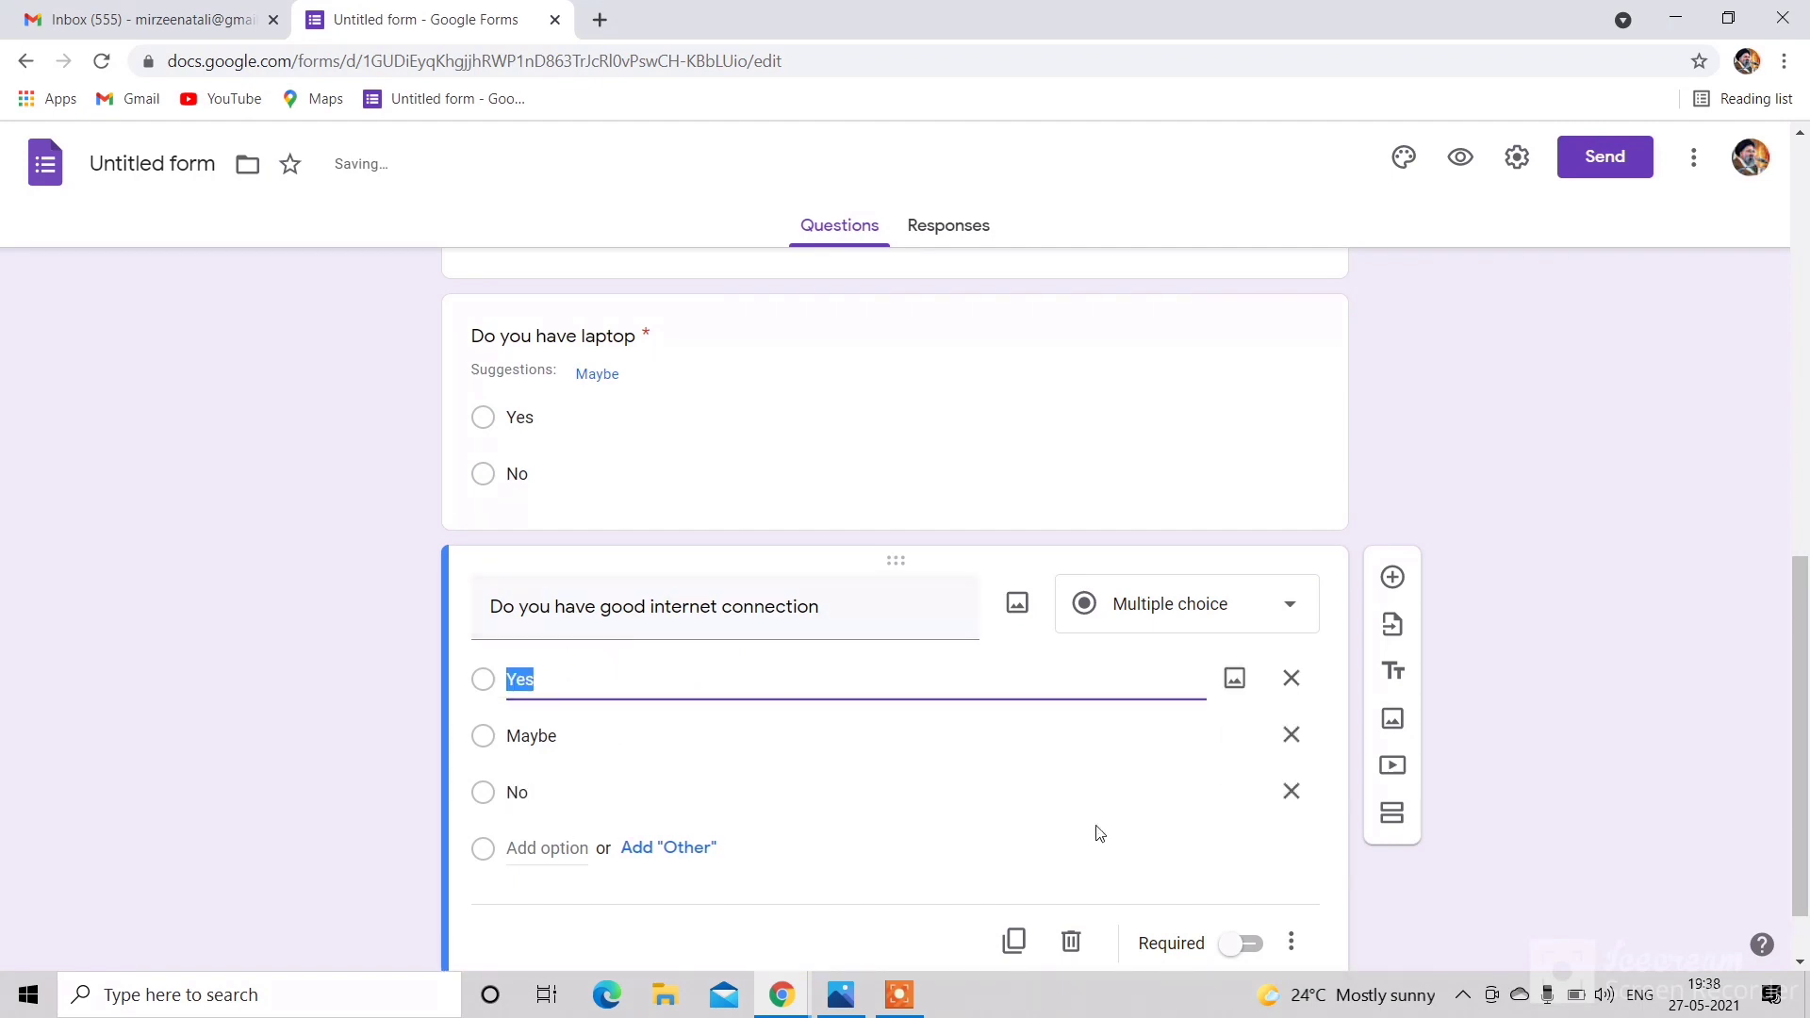
pyautogui.click(1291, 737)
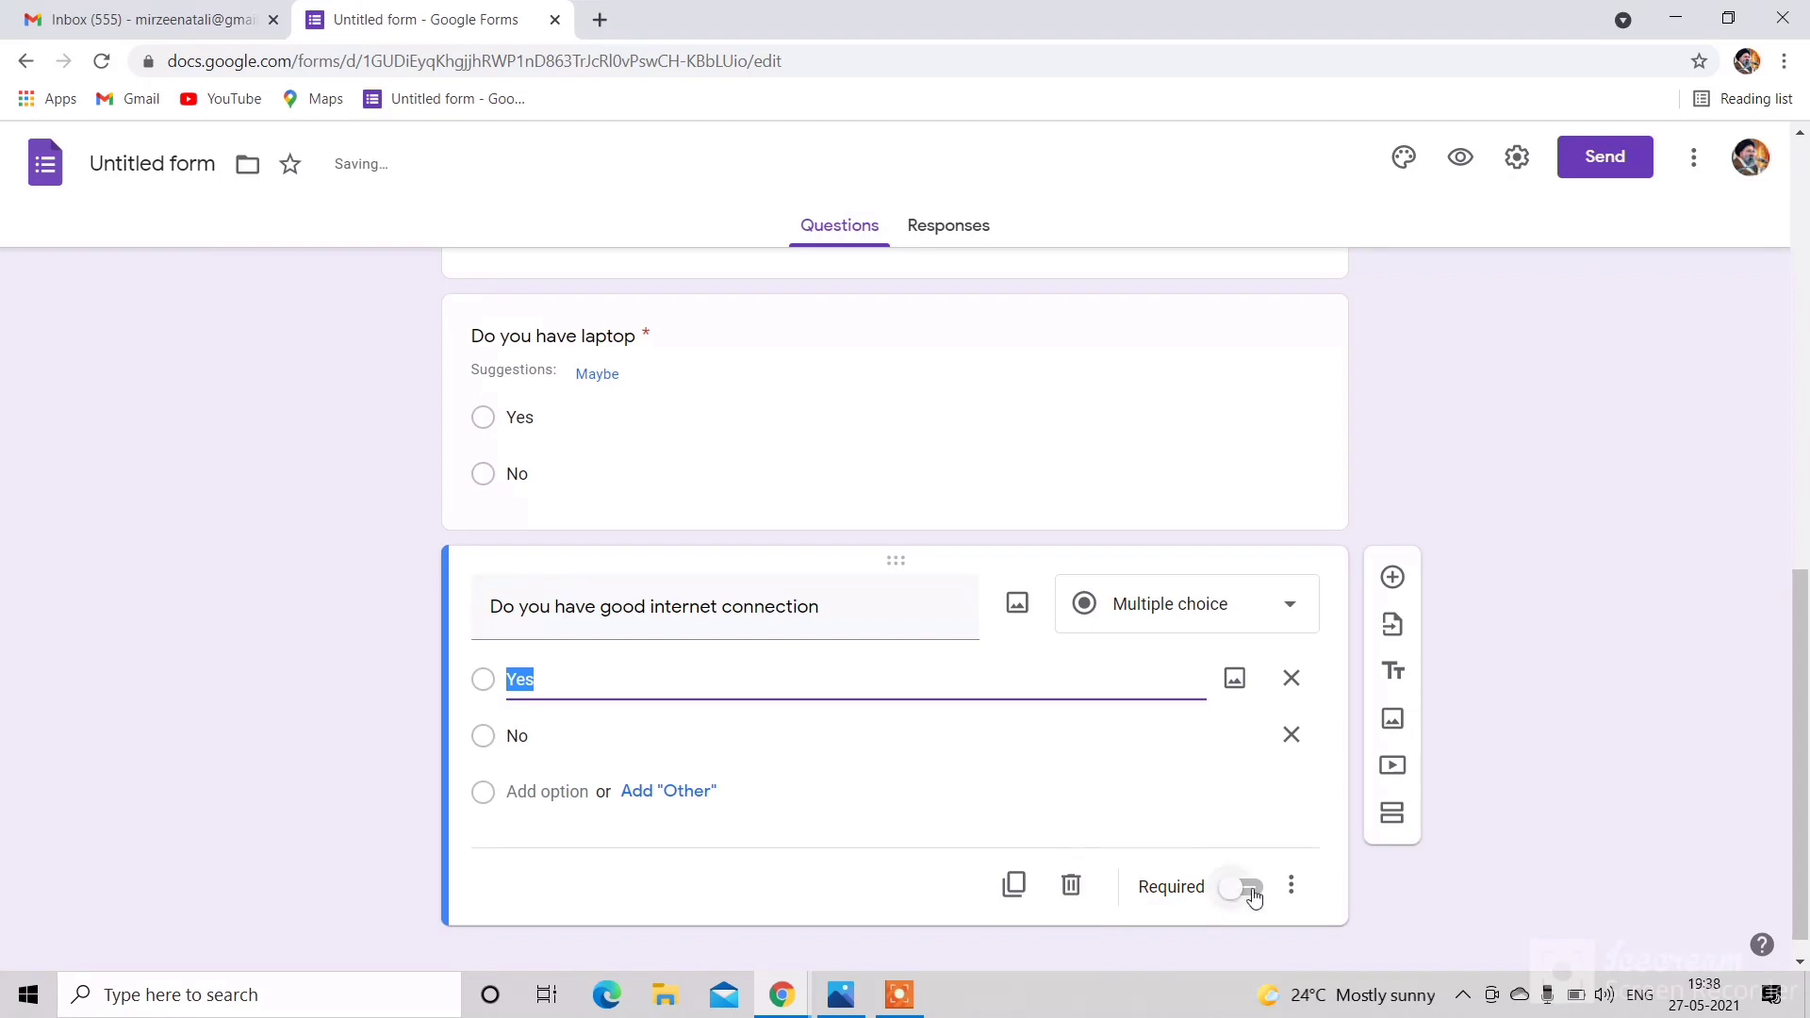
pyautogui.click(1268, 895)
pyautogui.click(1254, 891)
pyautogui.click(1249, 889)
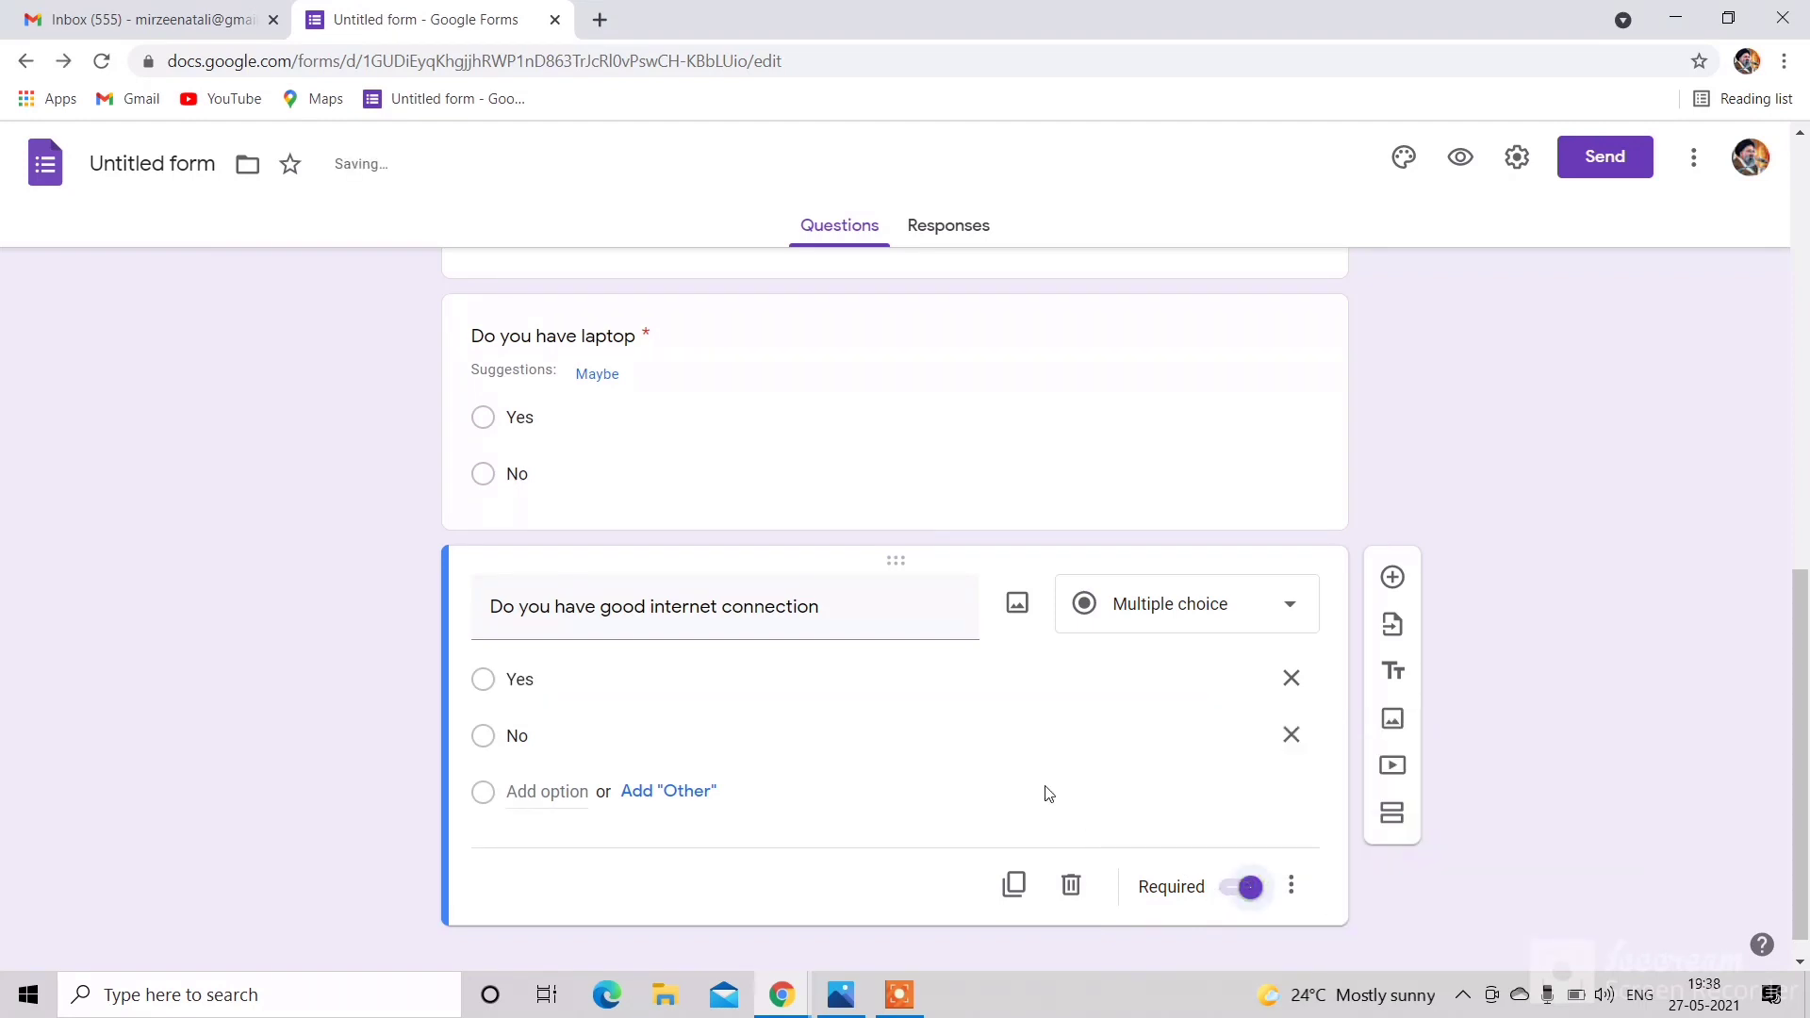
# Step: Insert the image "WhatsApp Image 2021-05-27 at 4.04.37 PM" from Downloads directly below the form's title and description
pyautogui.scroll(10, 1044, 782)
pyautogui.scroll(1, 1044, 776)
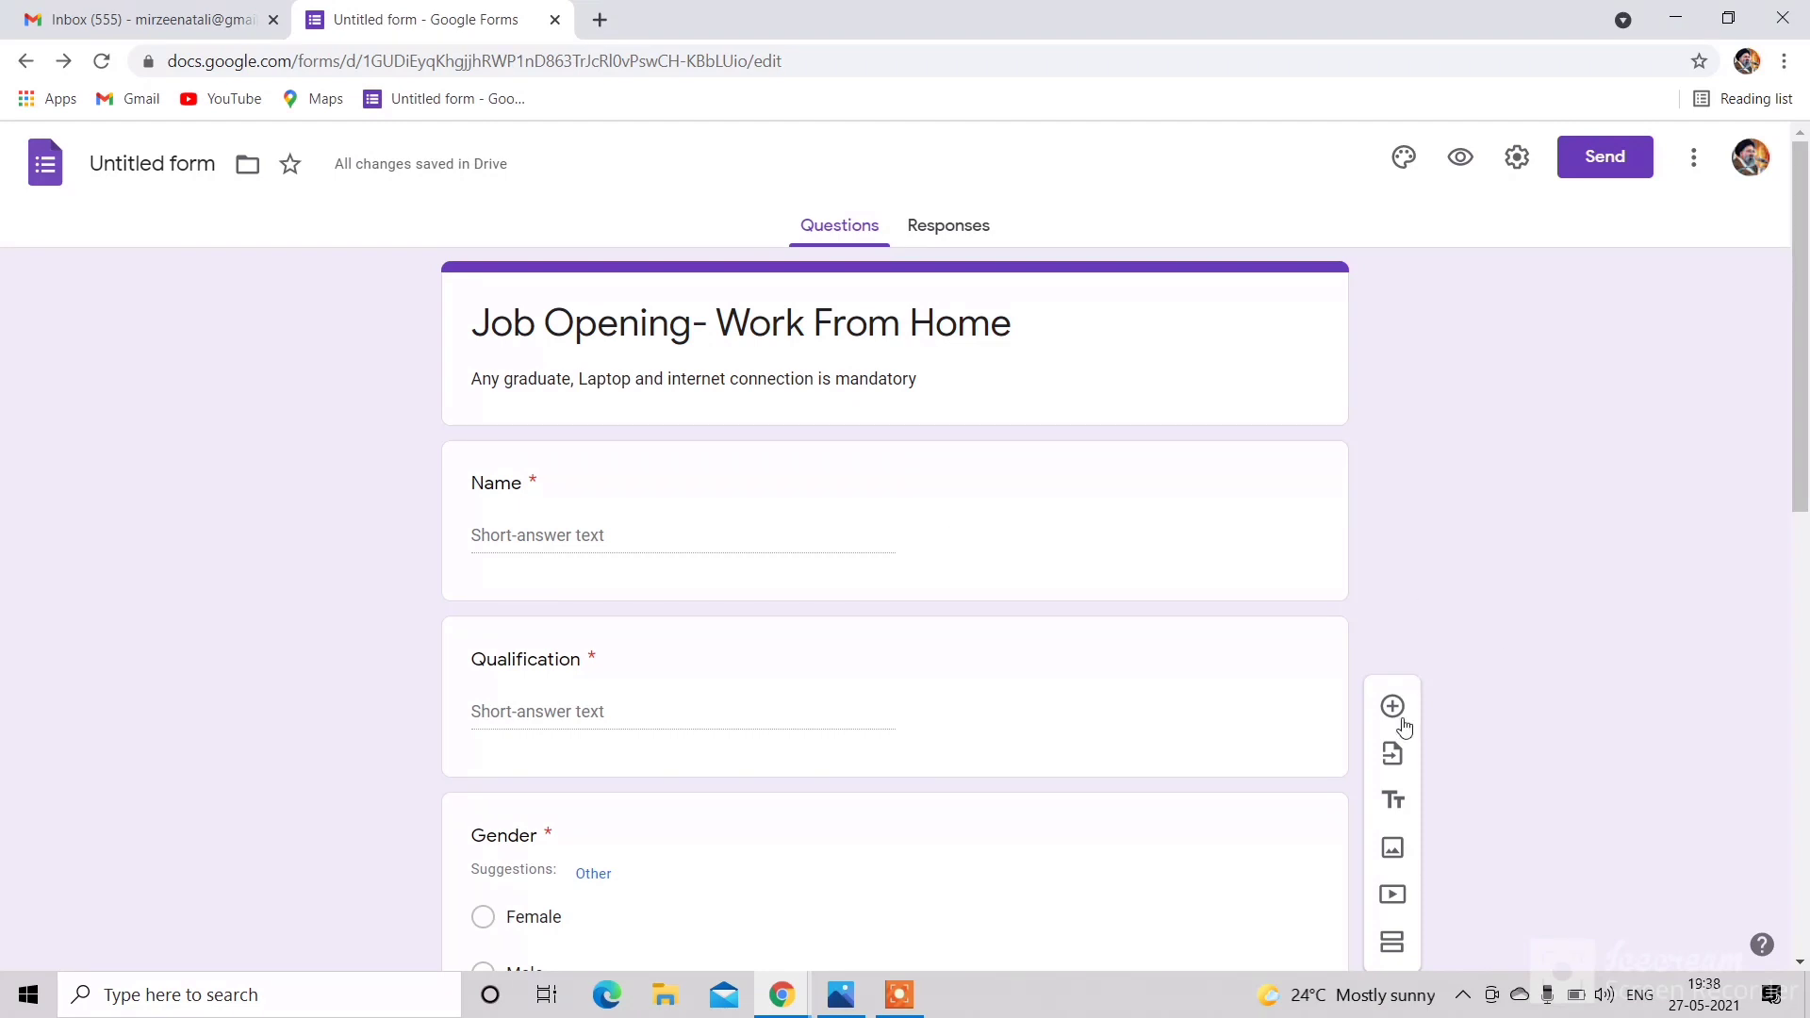
pyautogui.tripleClick(930, 378)
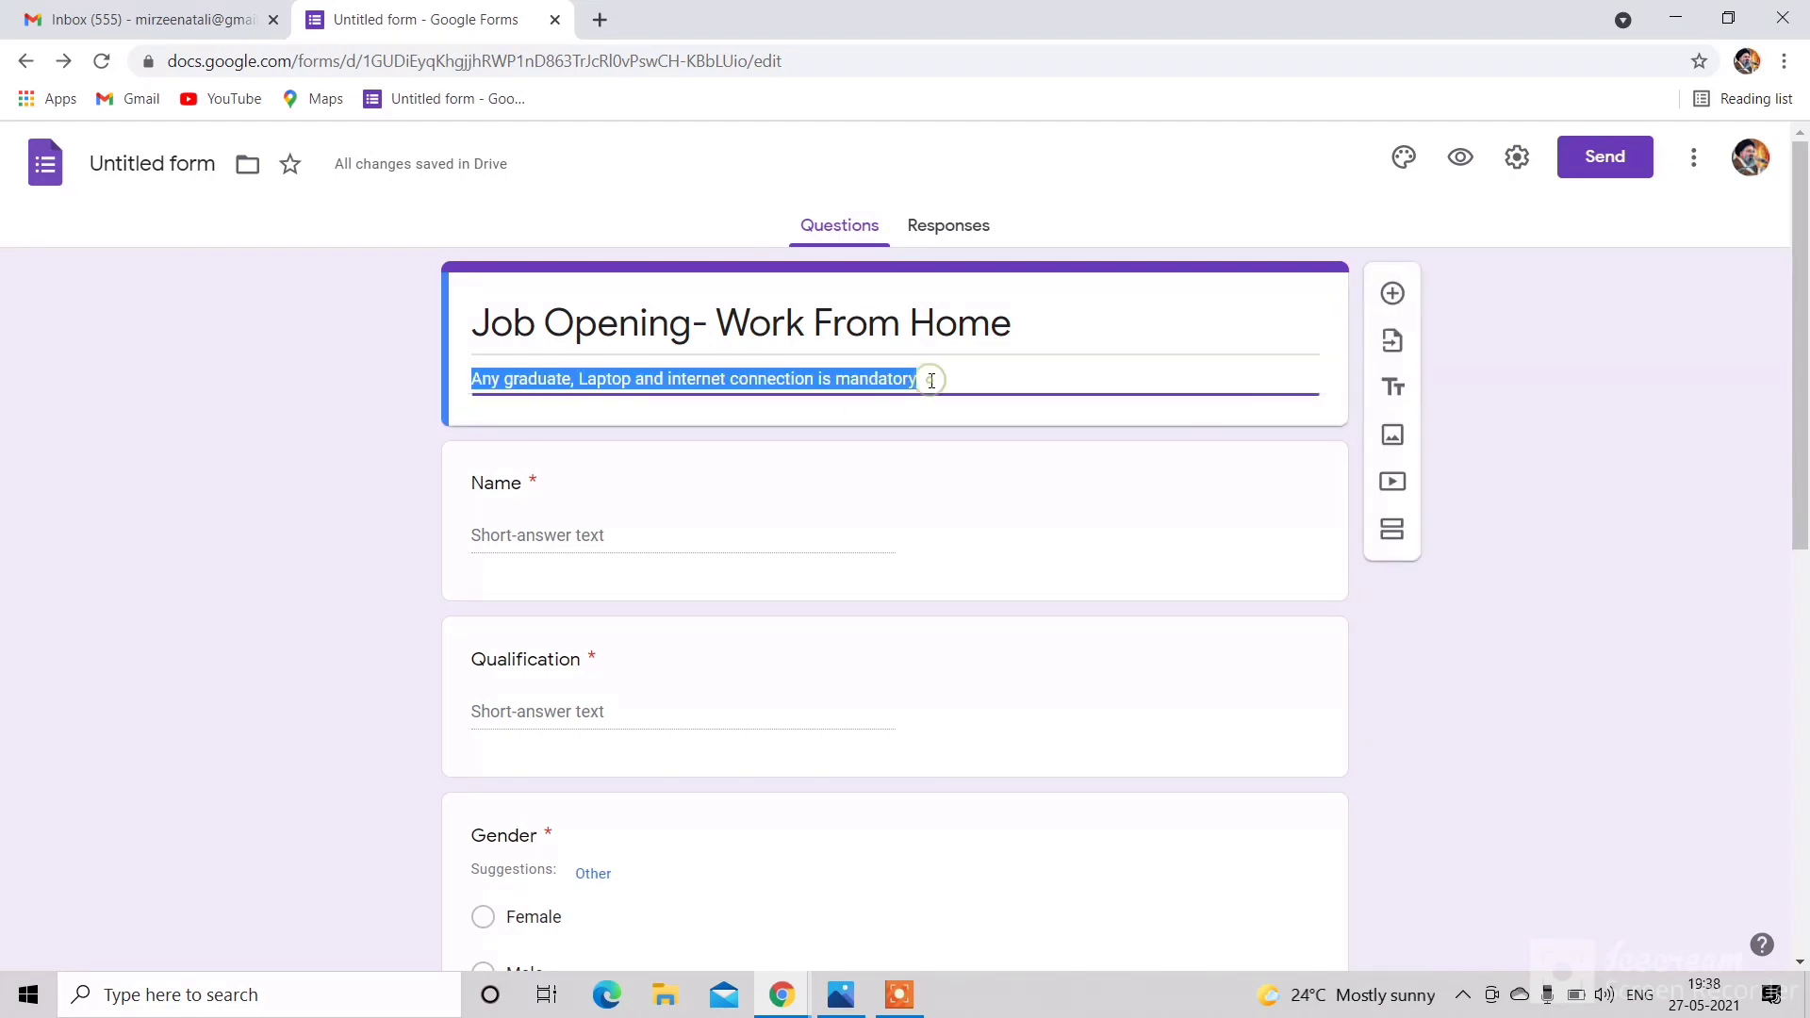
pyautogui.click(935, 380)
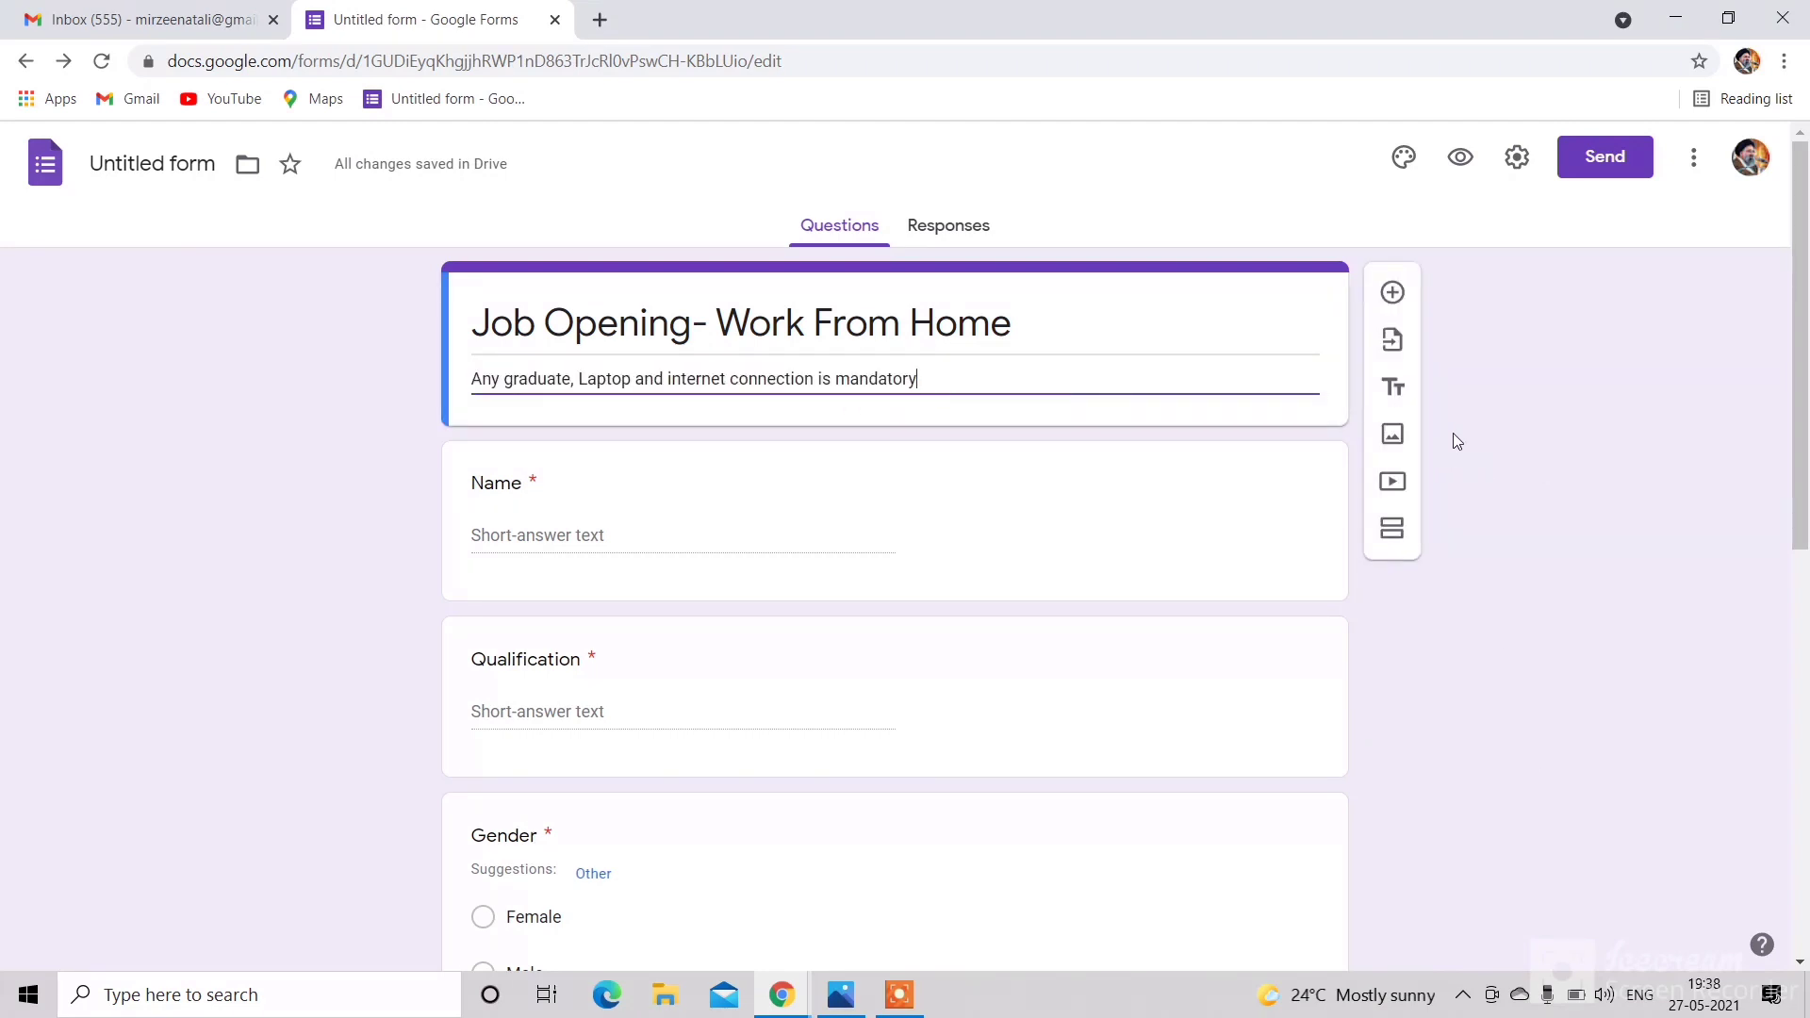
pyautogui.click(1402, 440)
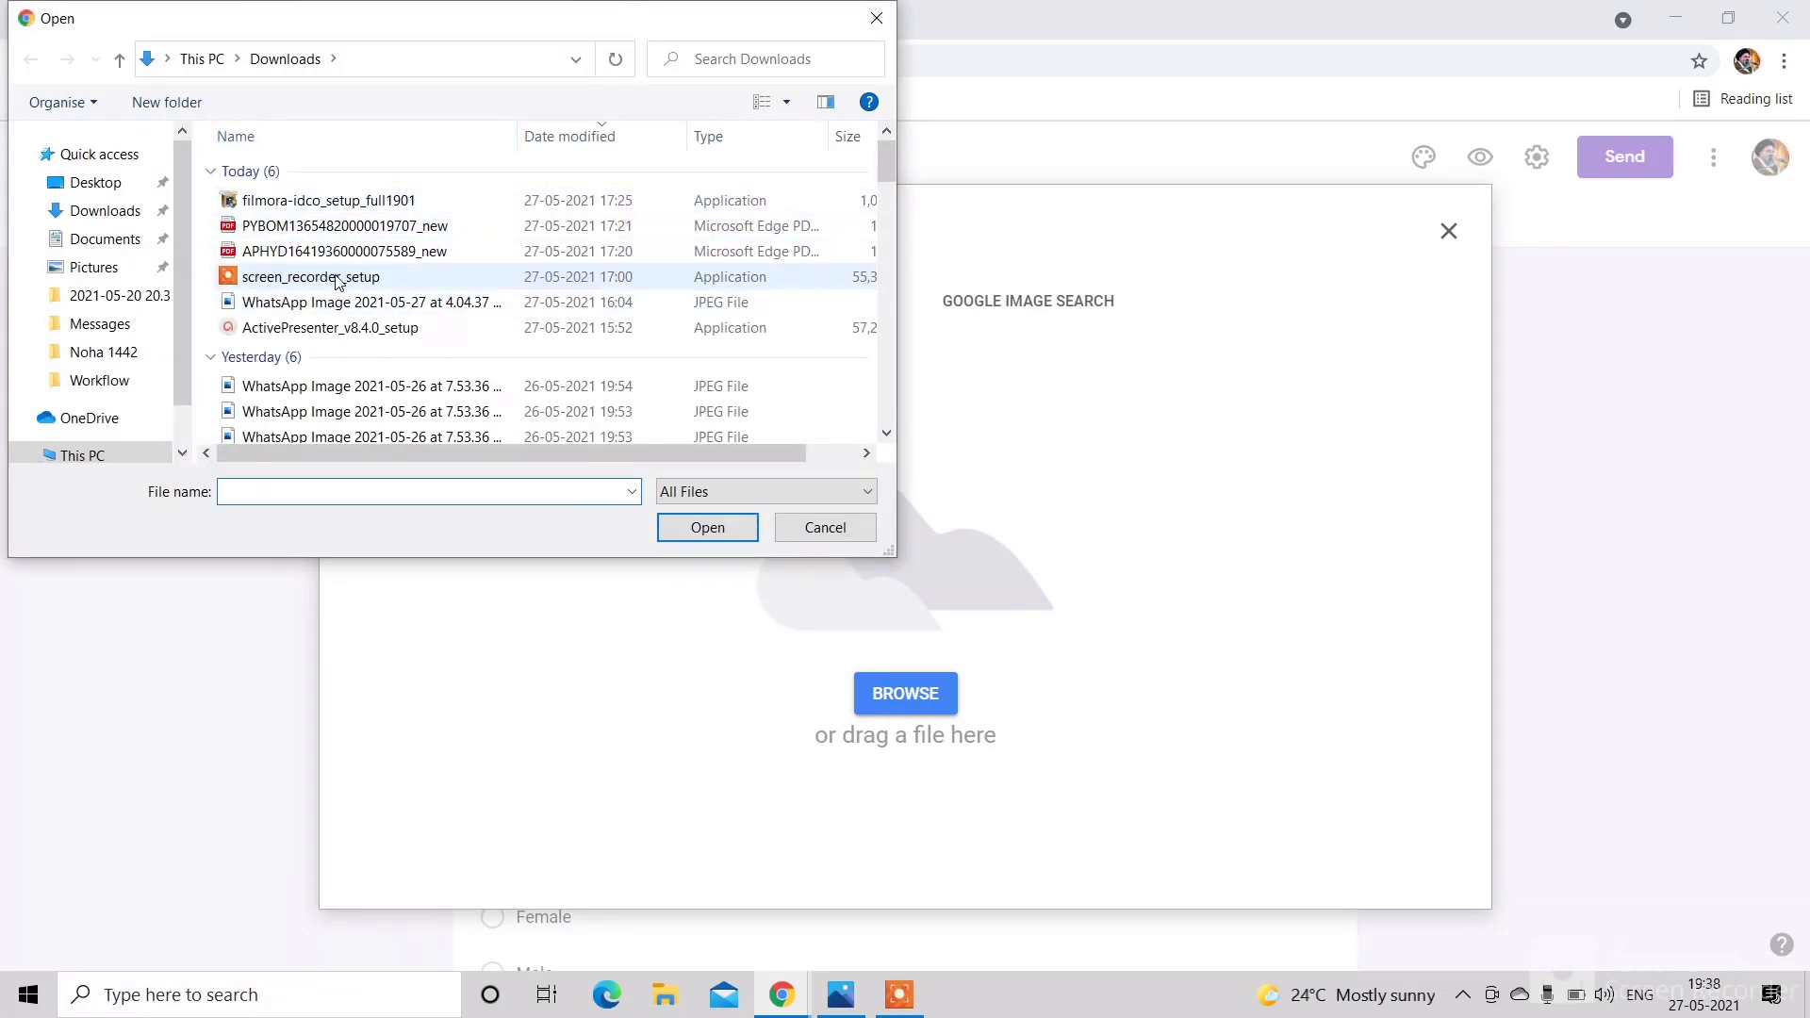
pyautogui.click(347, 312)
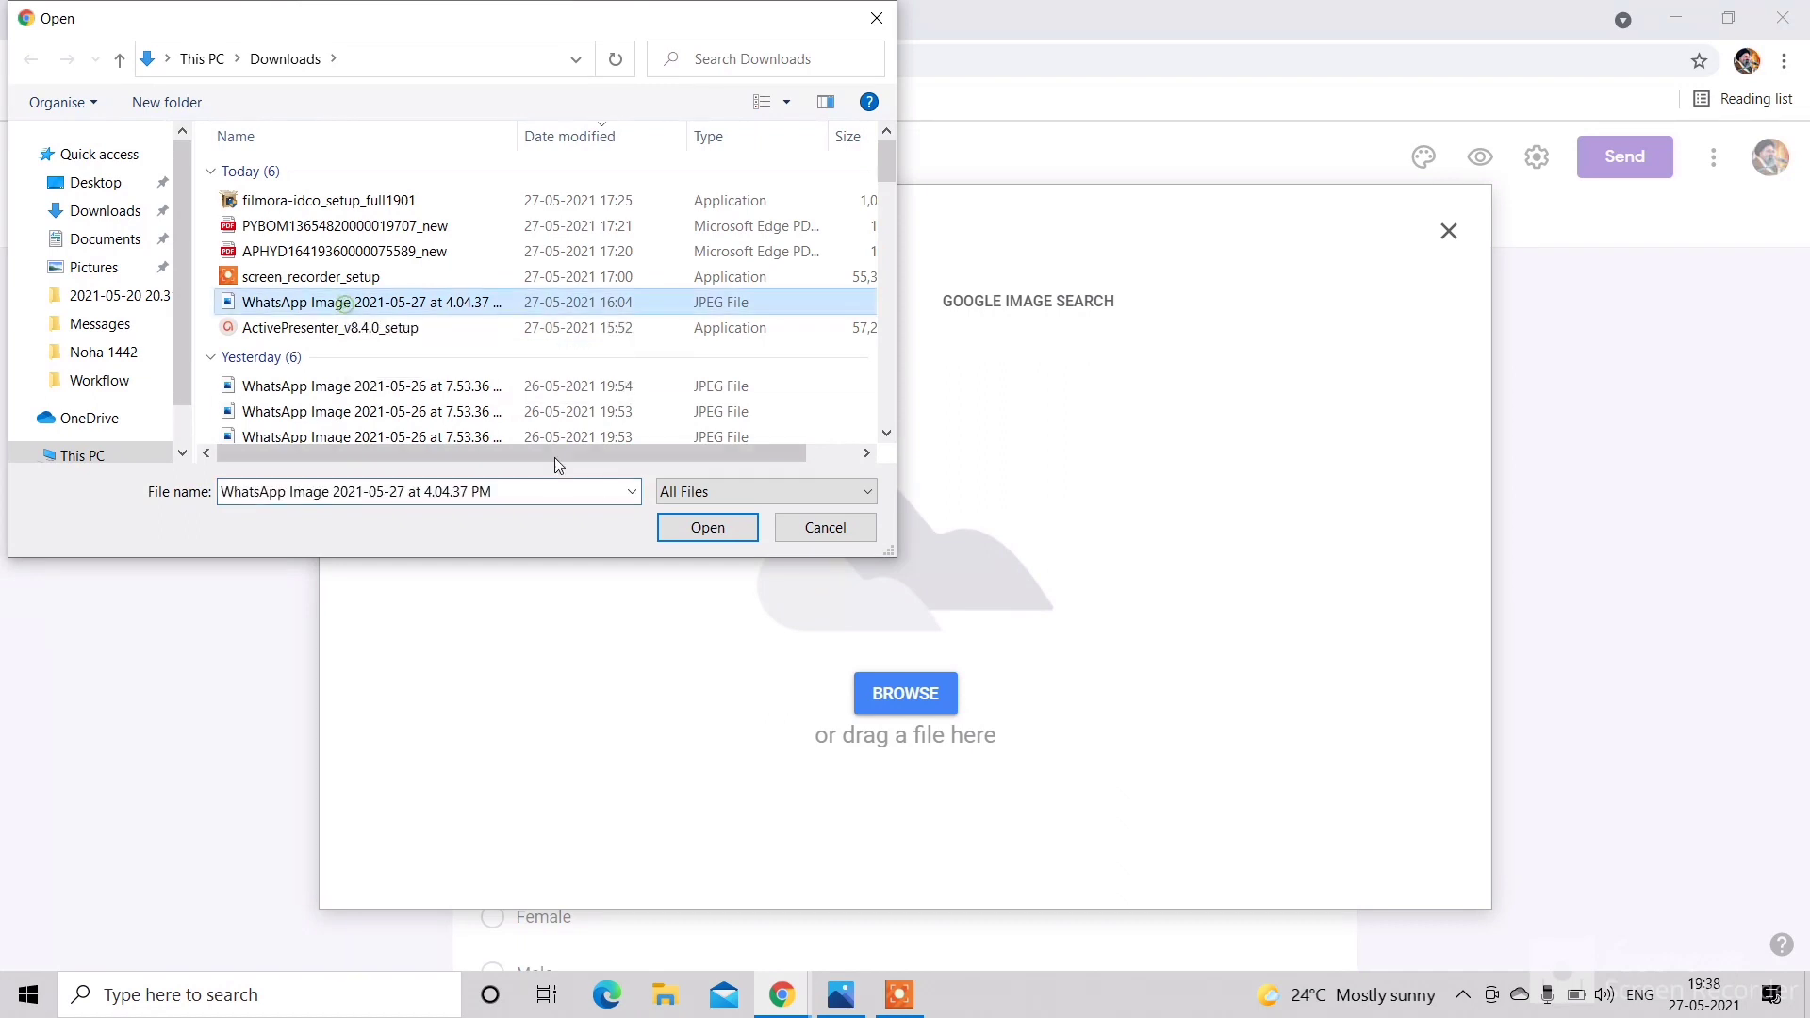
pyautogui.click(686, 536)
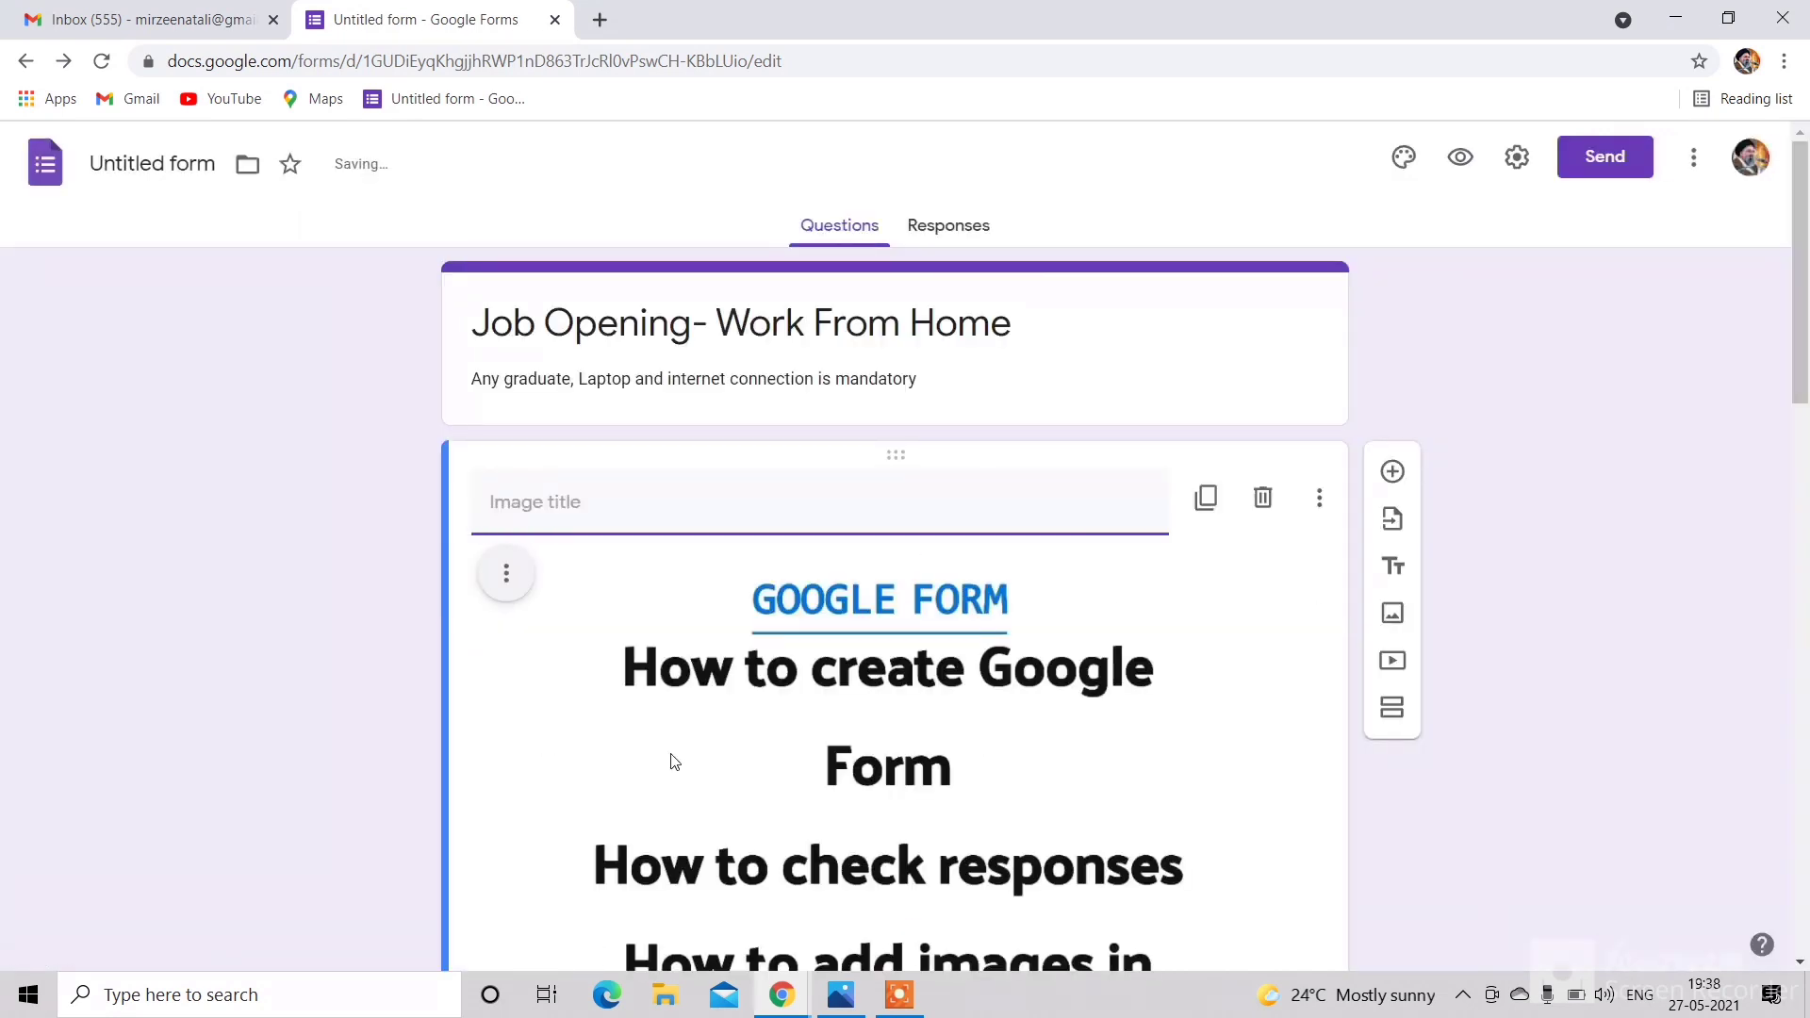
# Step: Review the inserted image and the questions that follow it in the form
pyautogui.scroll(-6, 829, 726)
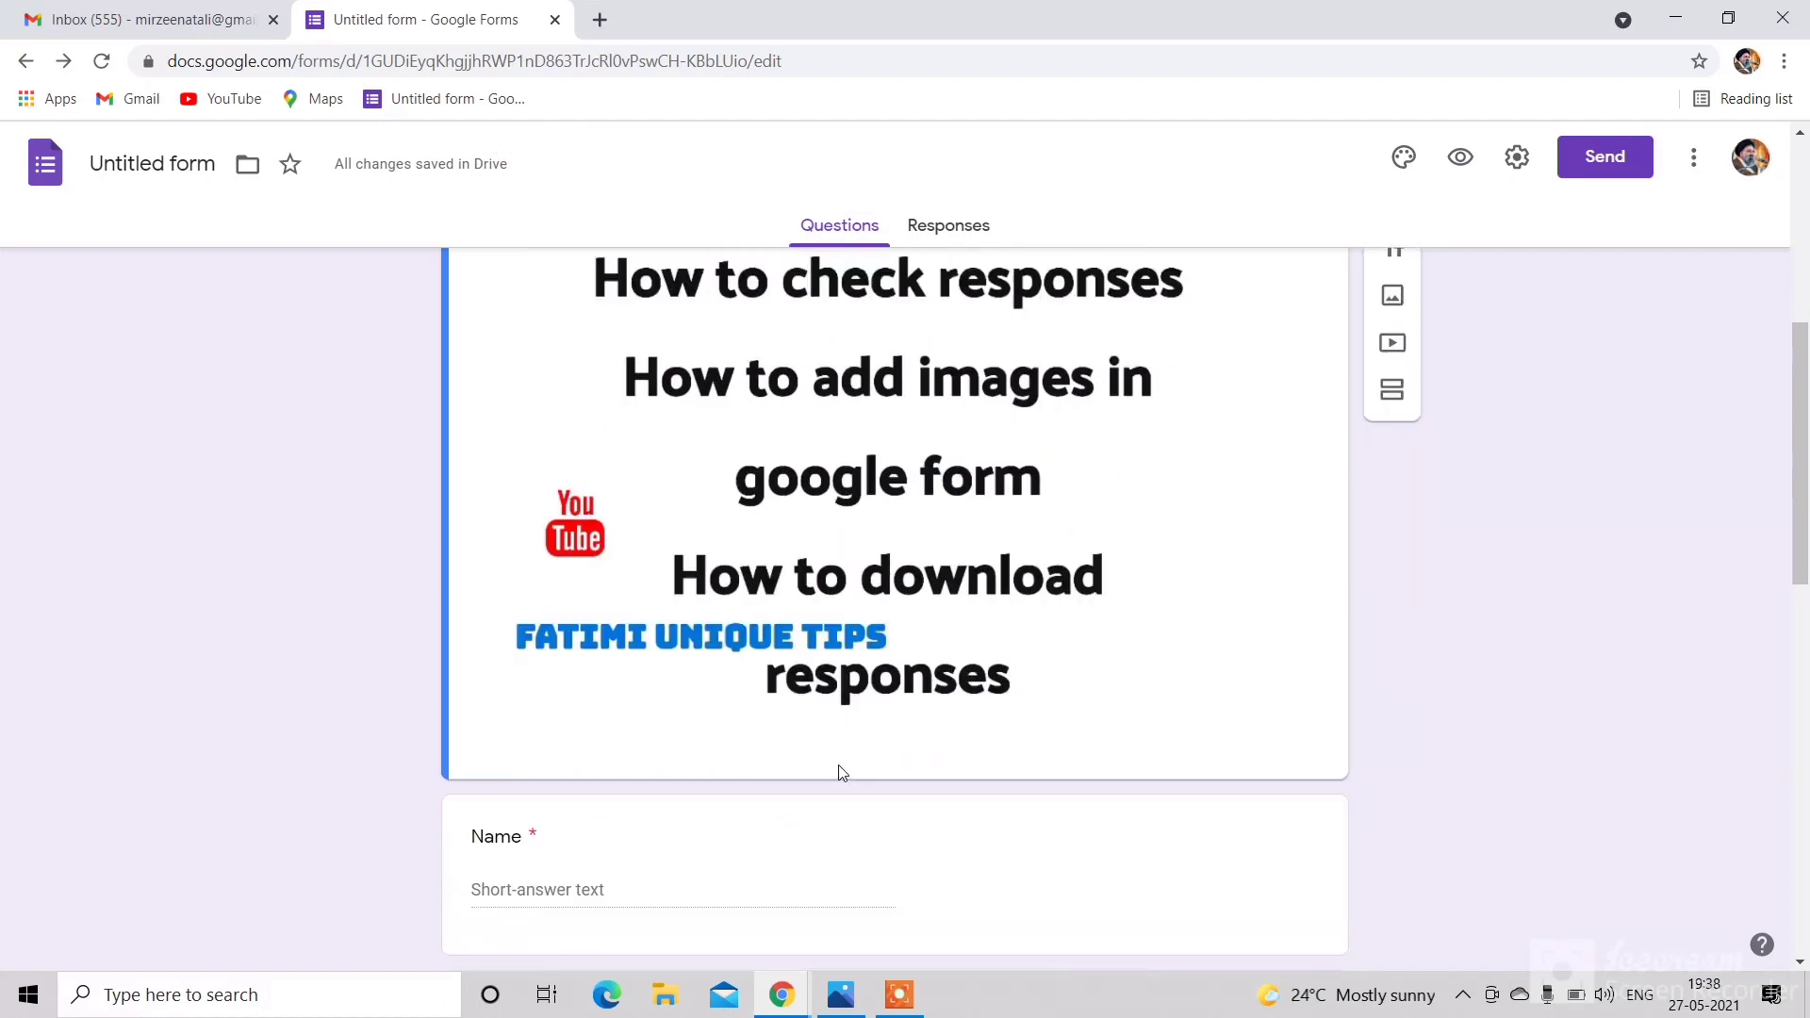
pyautogui.scroll(6, 842, 773)
pyautogui.scroll(-2, 848, 735)
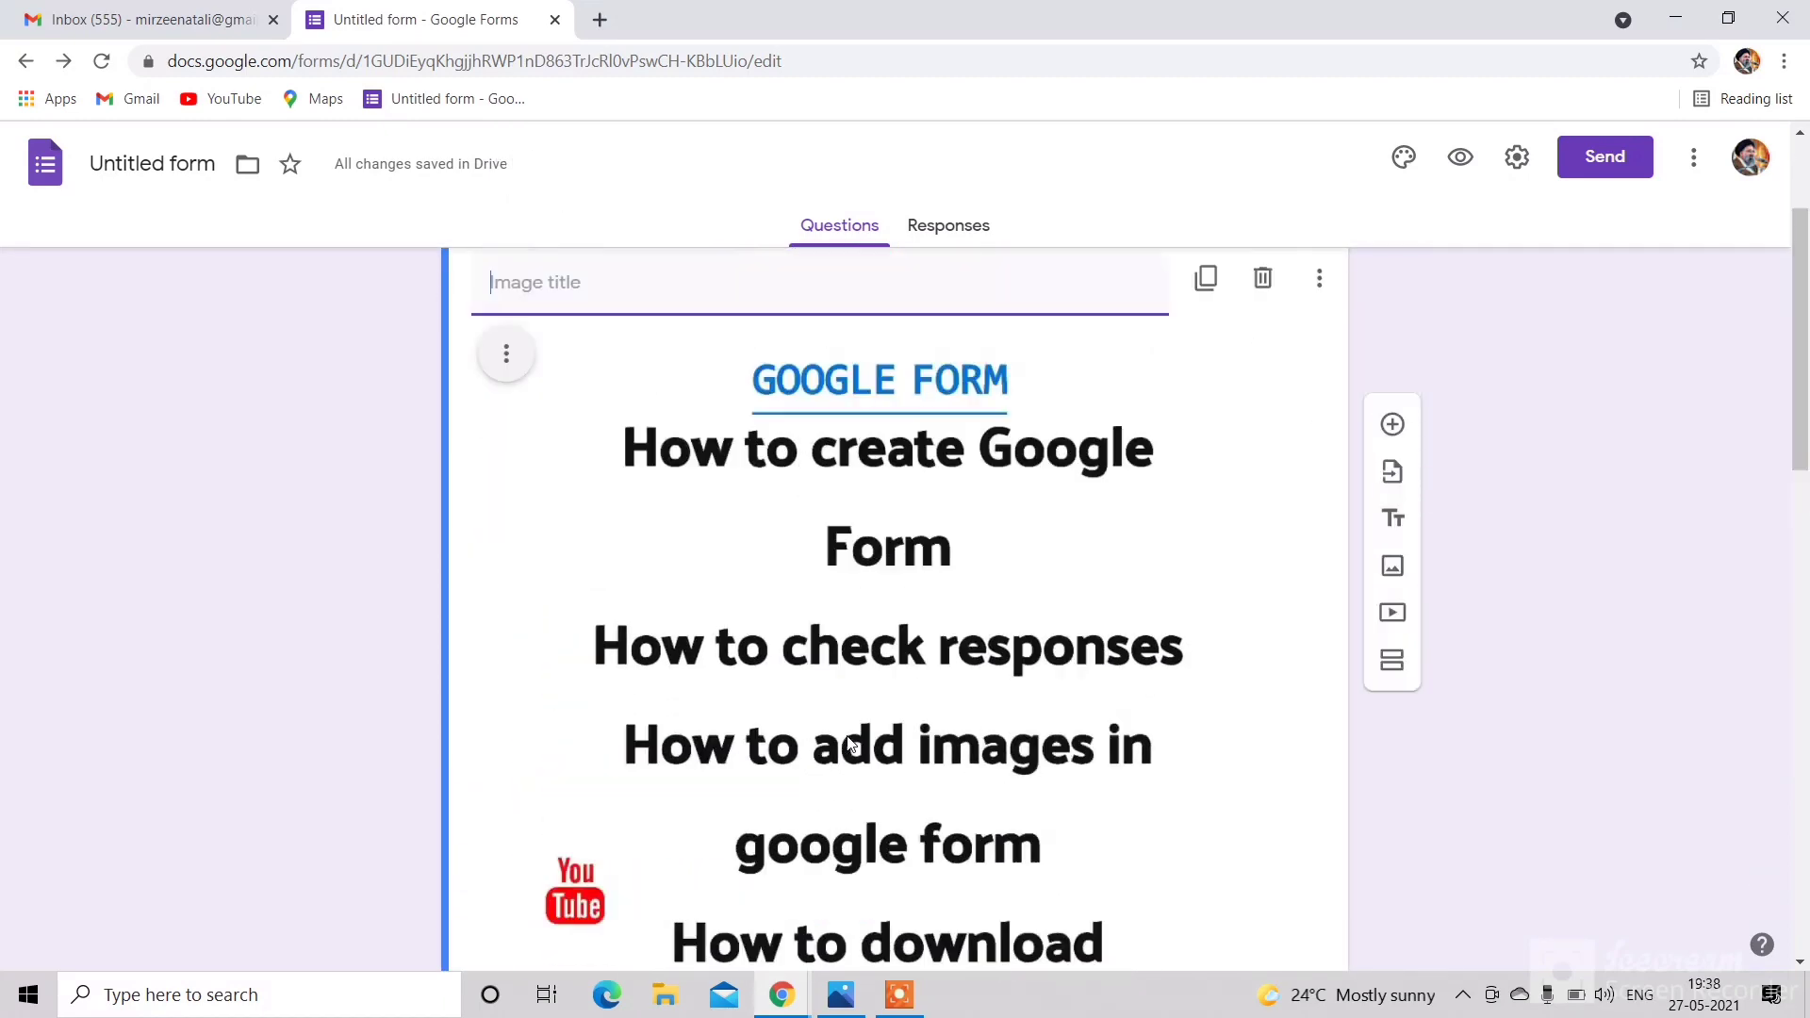
pyautogui.scroll(2, 609, 522)
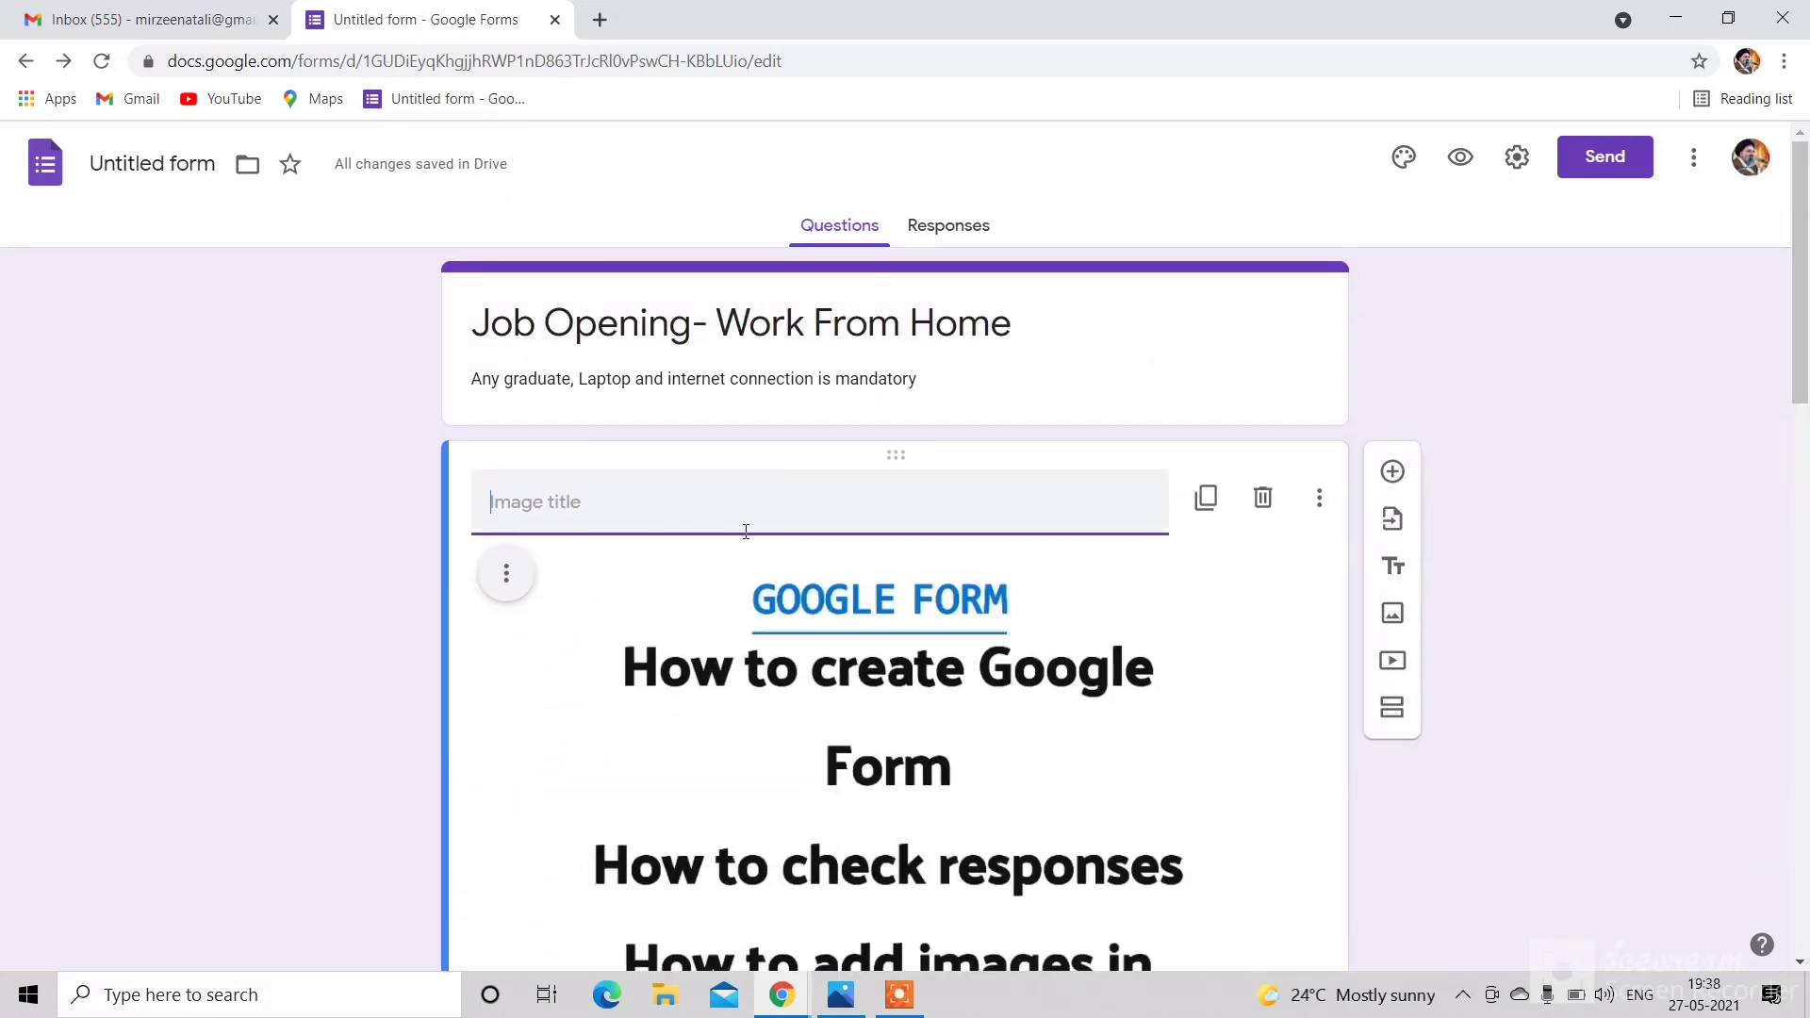
pyautogui.scroll(-17, 746, 531)
pyautogui.scroll(6, 741, 575)
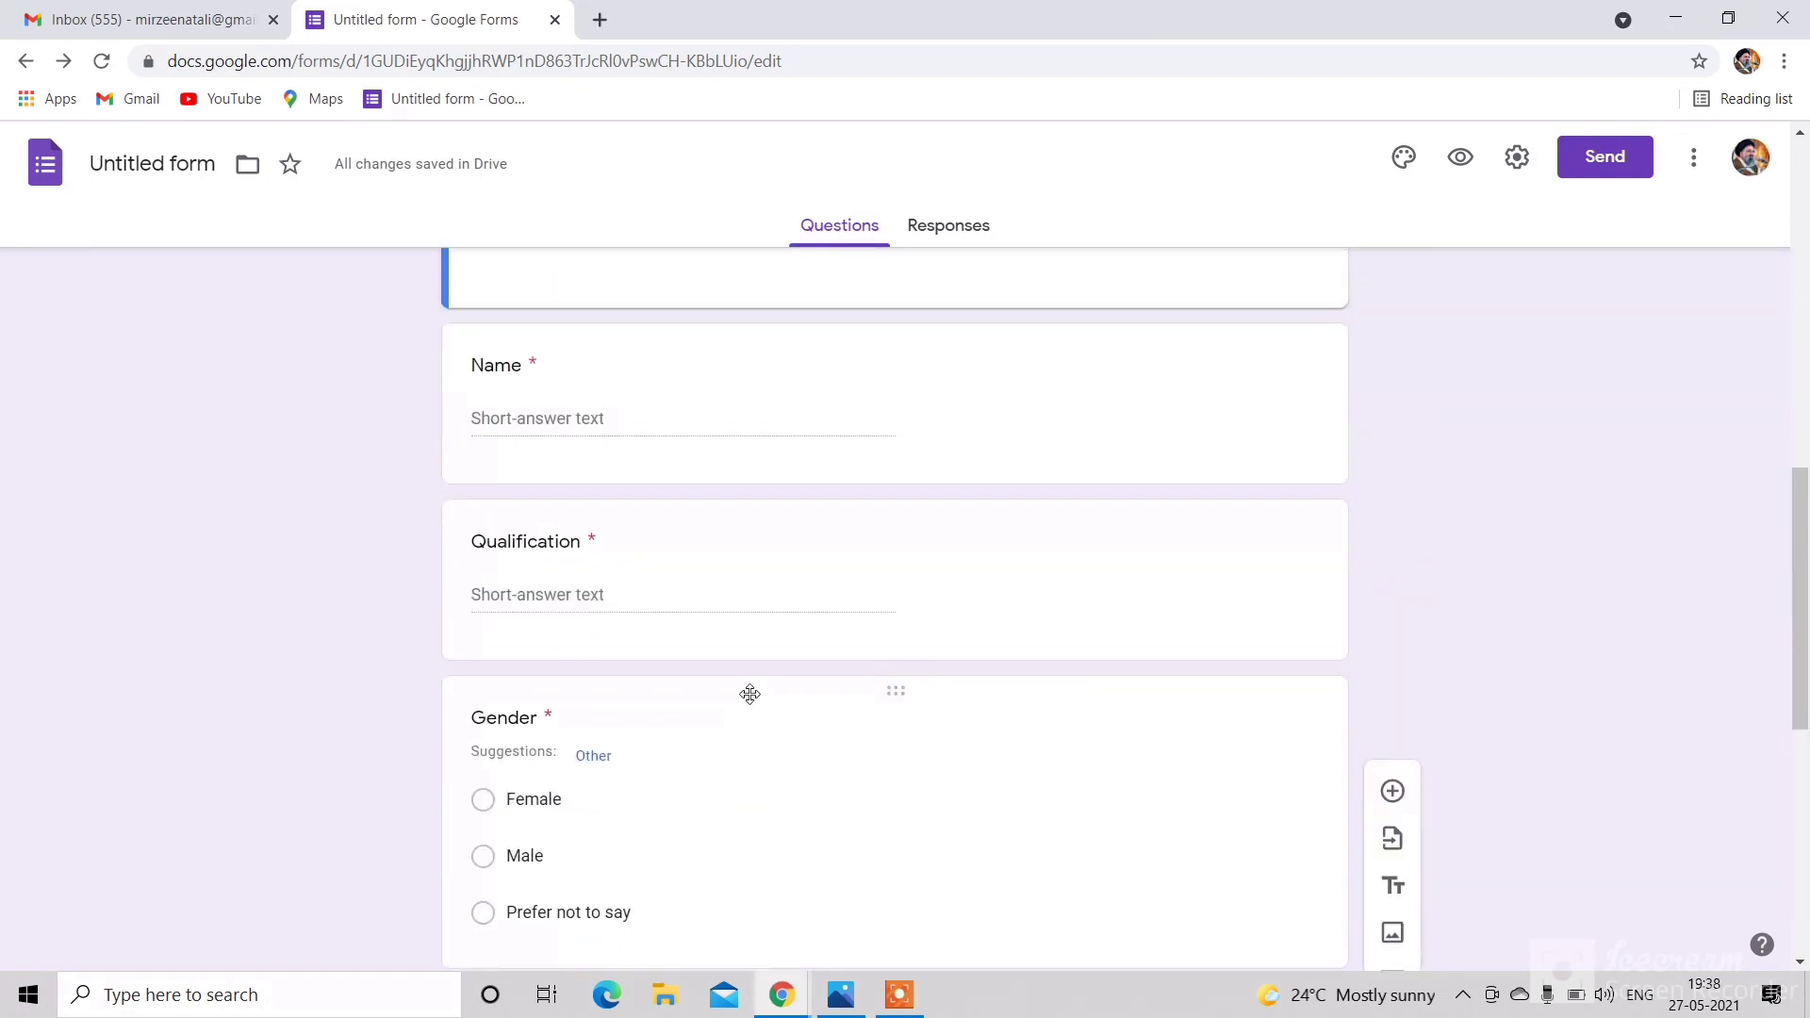
pyautogui.scroll(10, 749, 694)
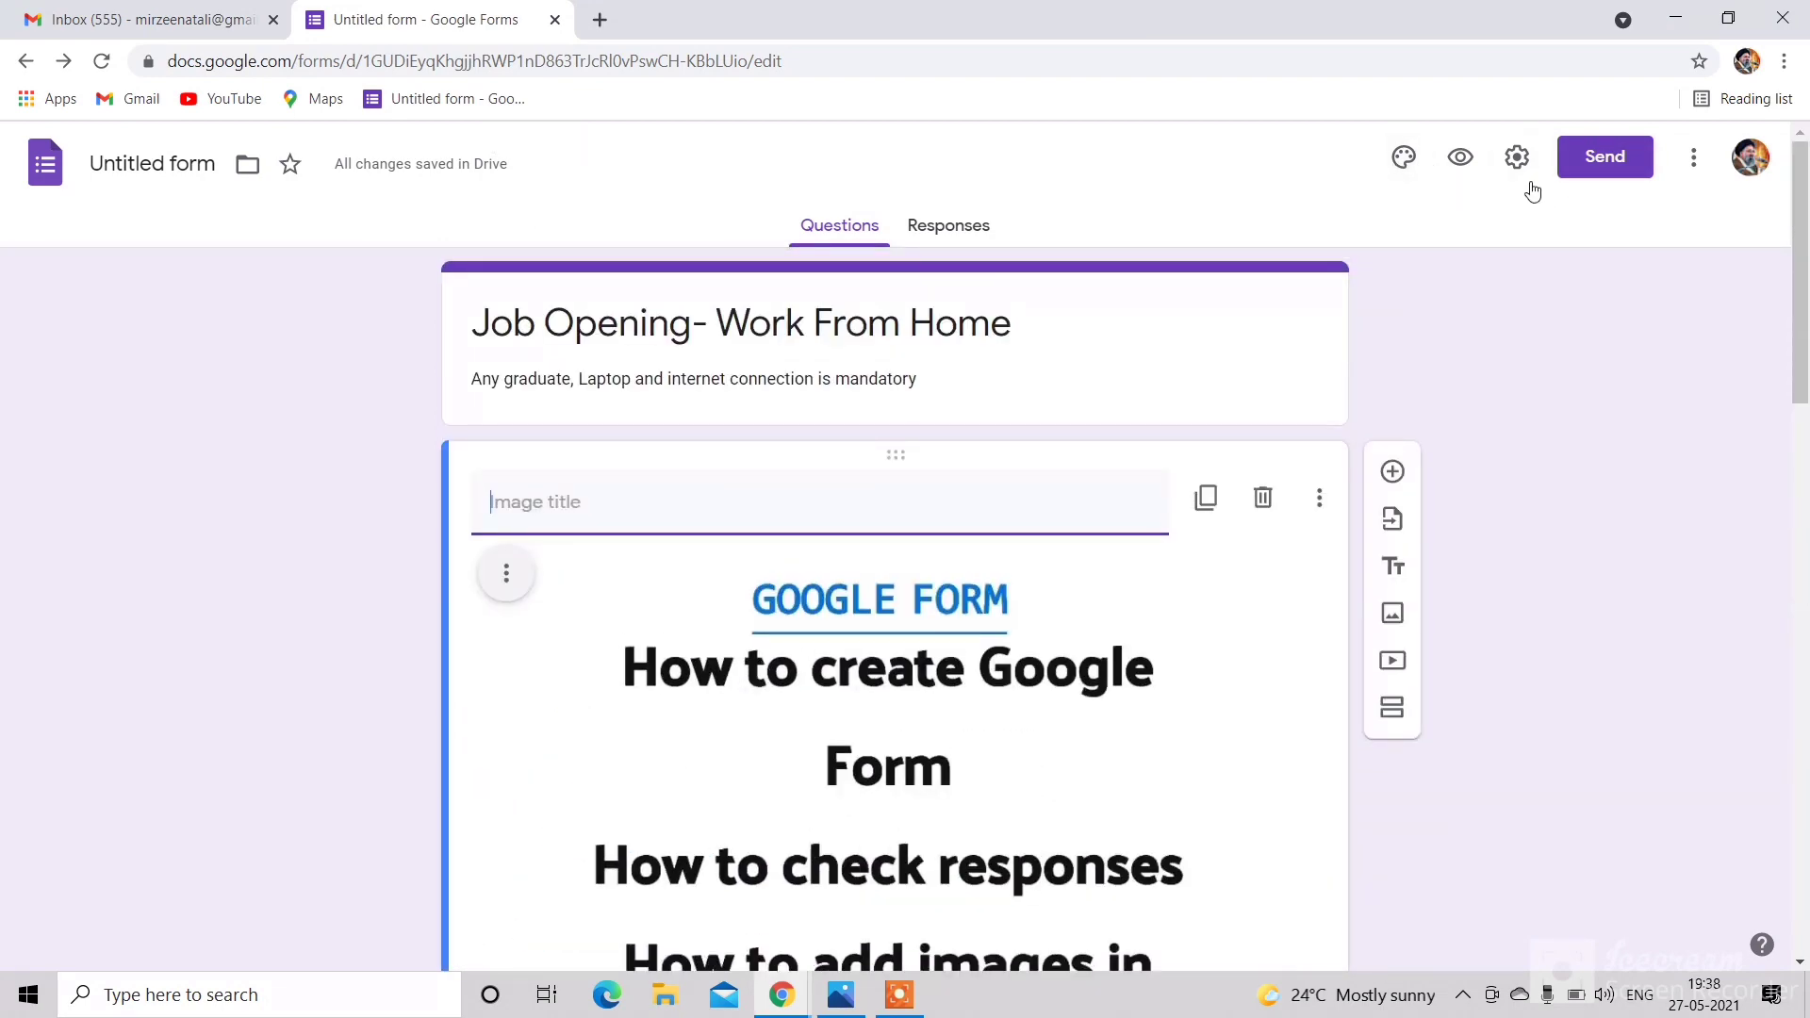
# Step: Copy the form's full-length sharing link from the send options, leaving the URL unshortened
pyautogui.click(1587, 180)
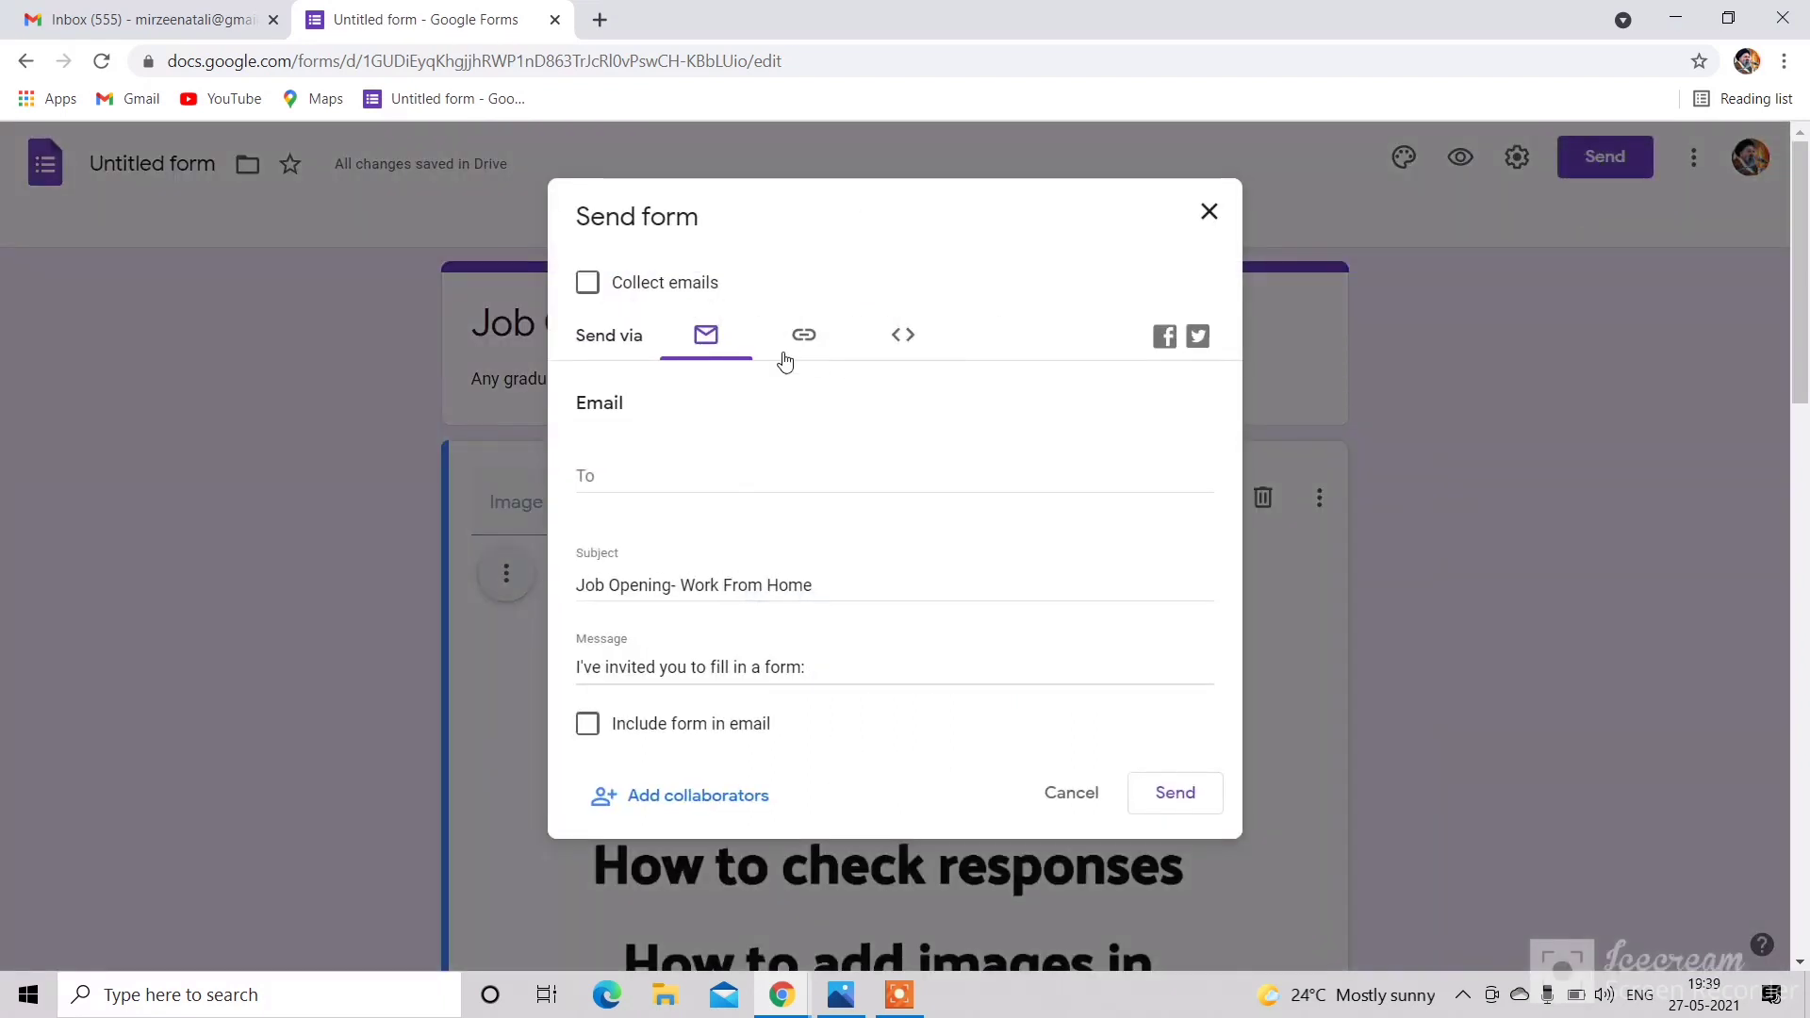
pyautogui.click(803, 337)
pyautogui.click(825, 448)
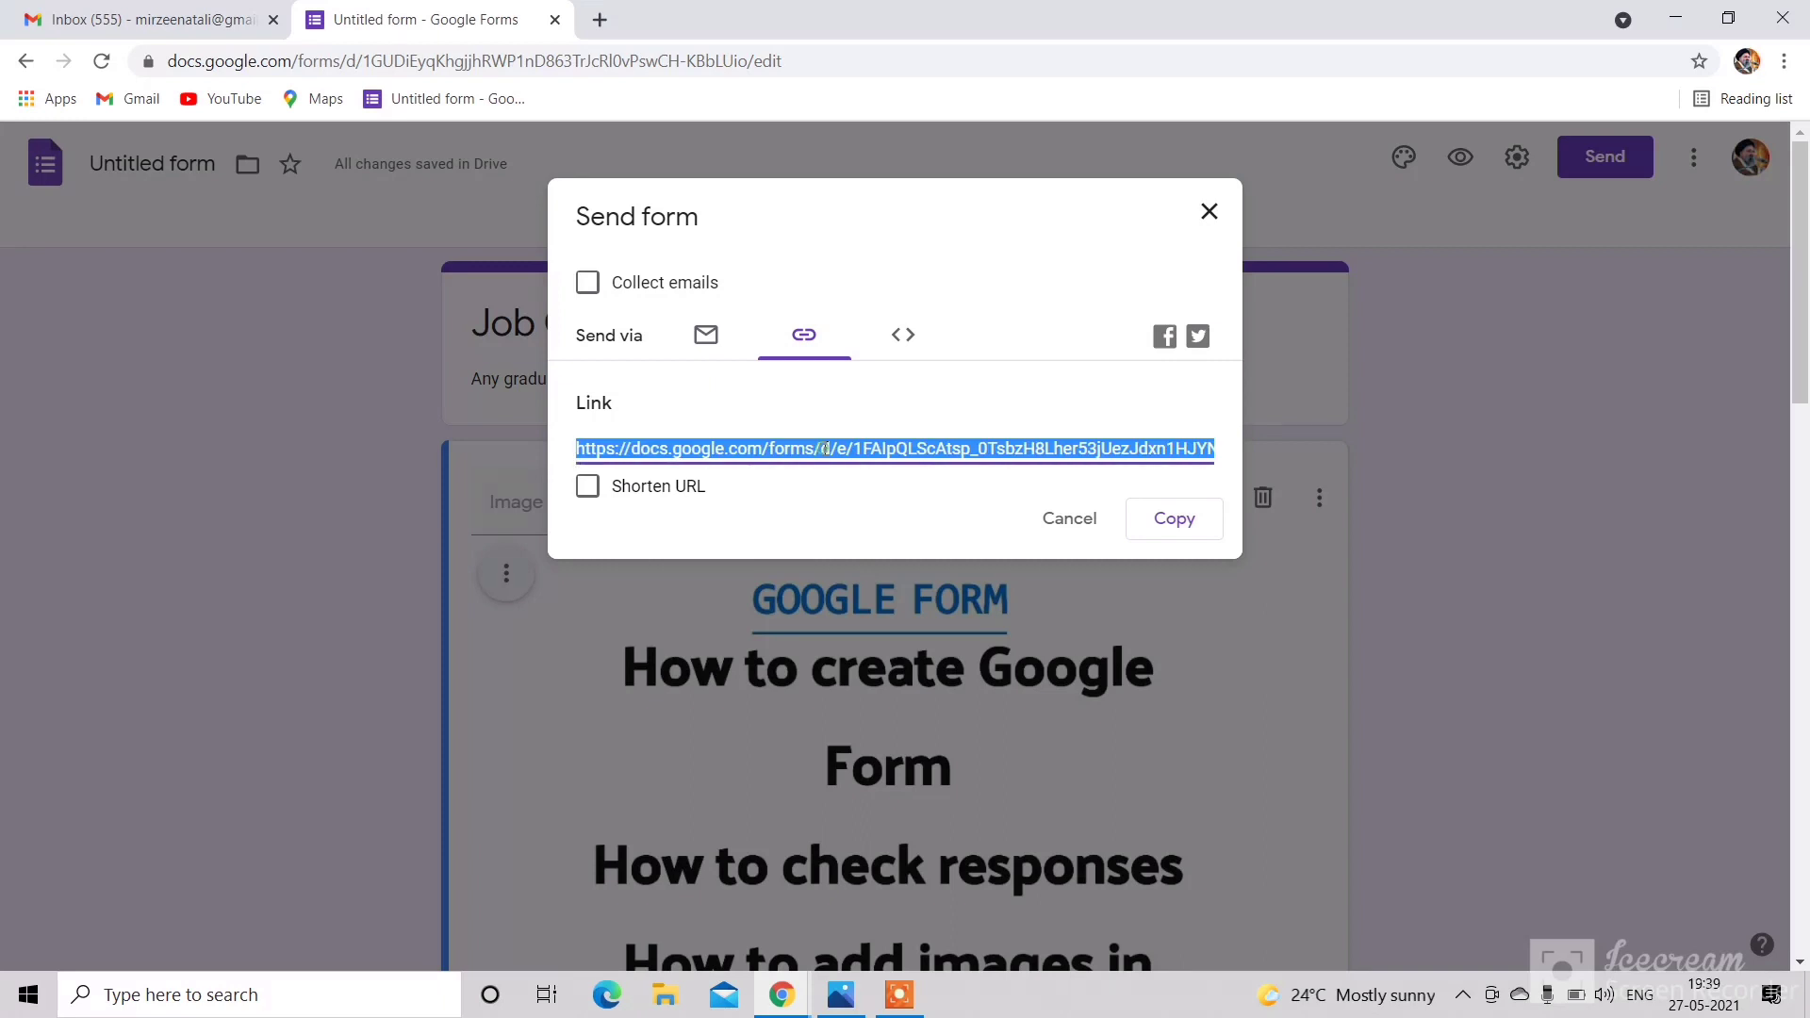
pyautogui.rightClick(826, 448)
pyautogui.click(872, 470)
pyautogui.rightClick(914, 450)
pyautogui.click(935, 461)
# Step: Open the copied form link in a new incognito window to view the form as a respondent
pyautogui.click(1785, 61)
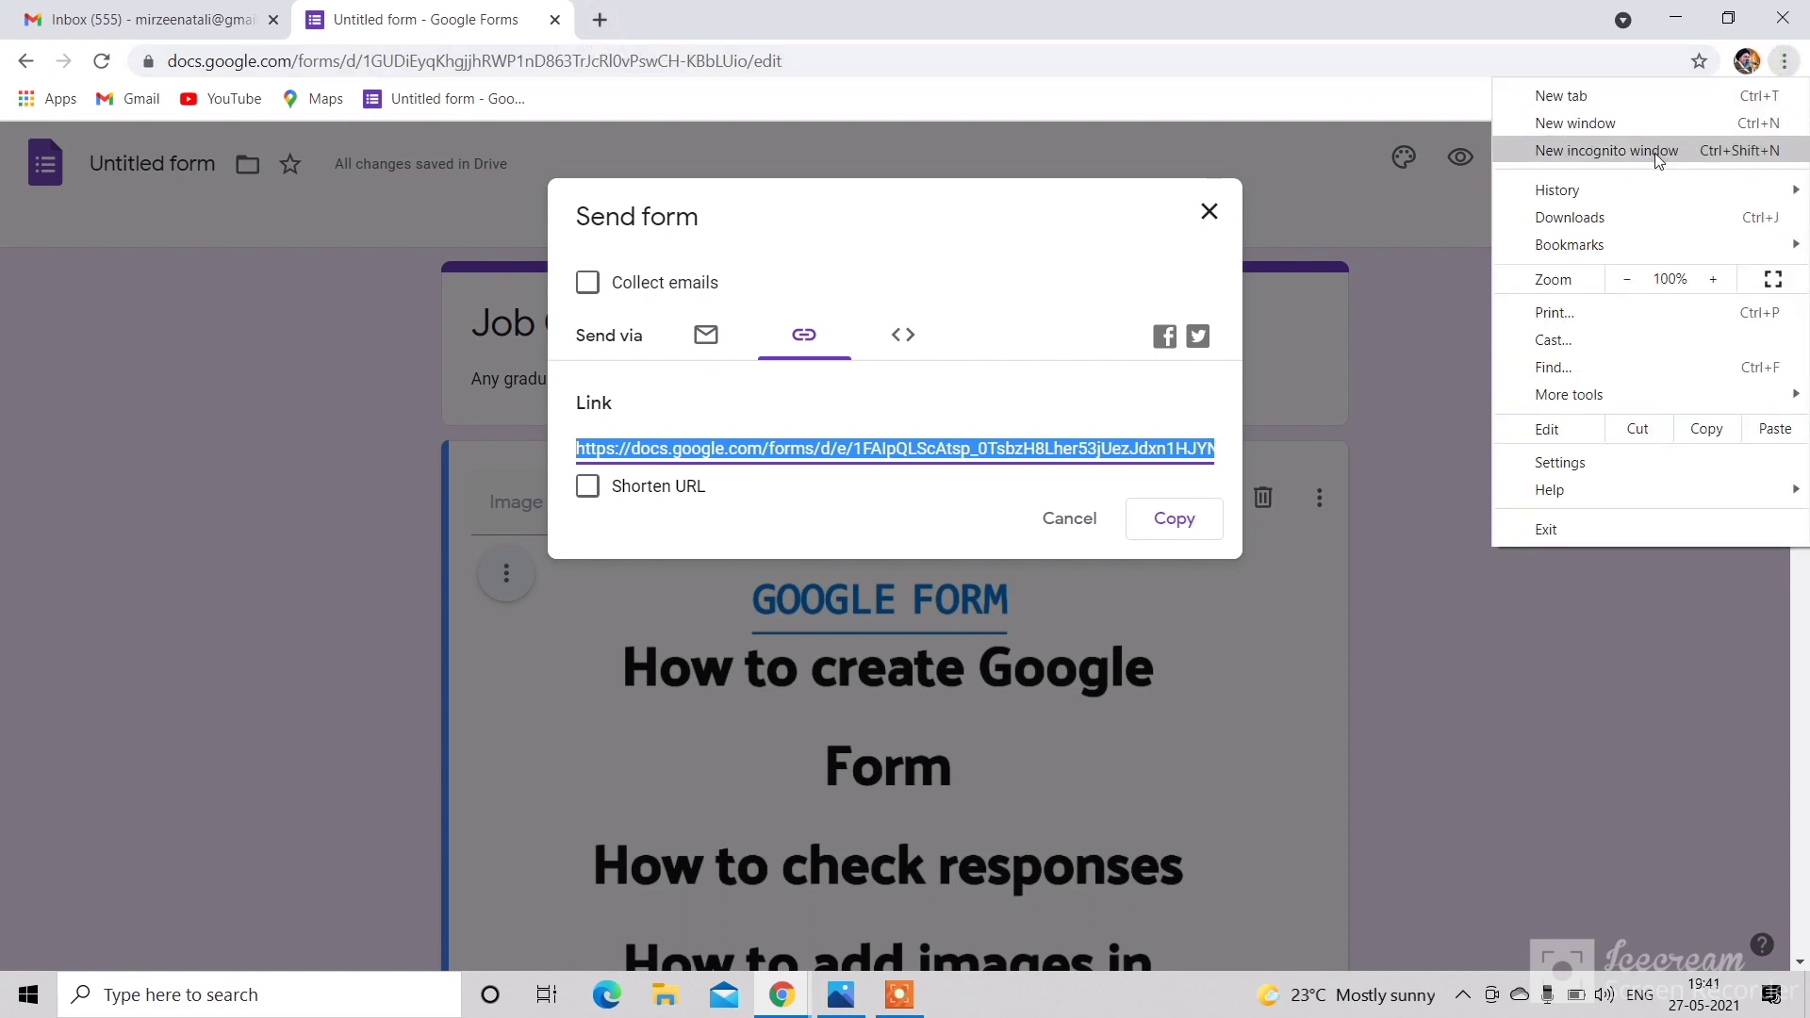
pyautogui.click(1658, 149)
pyautogui.hotkey('ctrl', 'v')
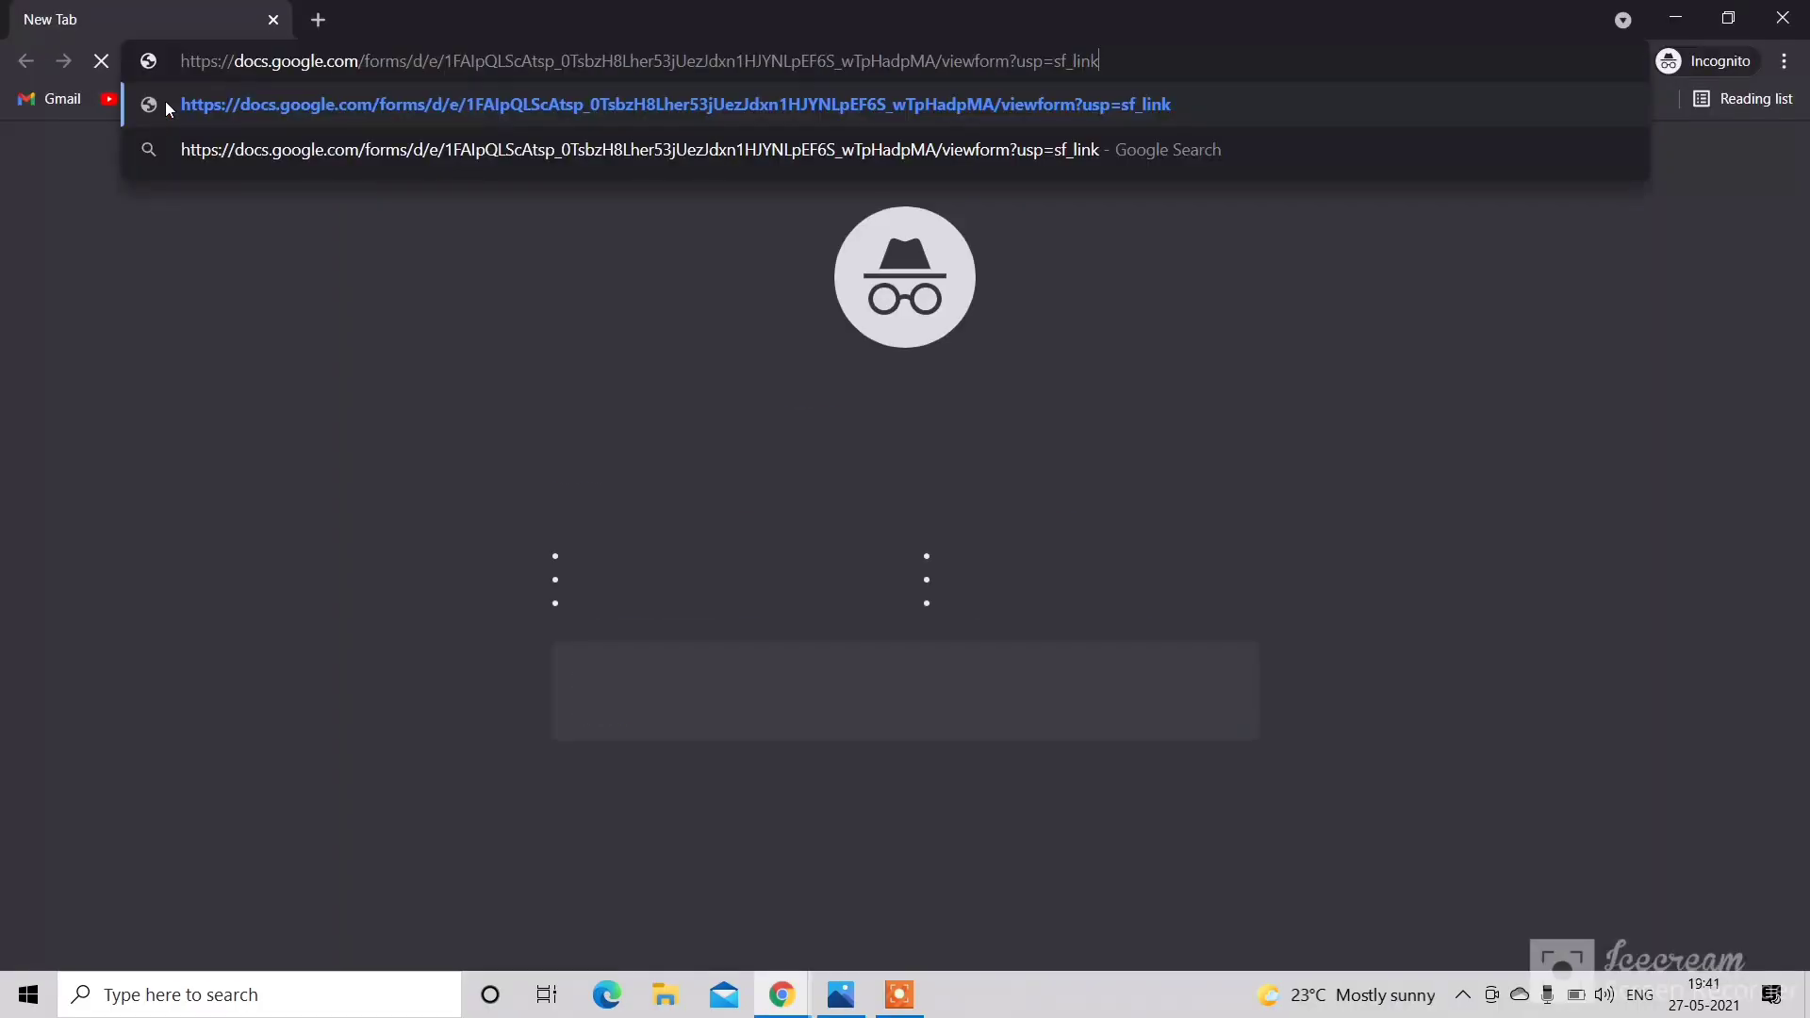
pyautogui.press('Return')
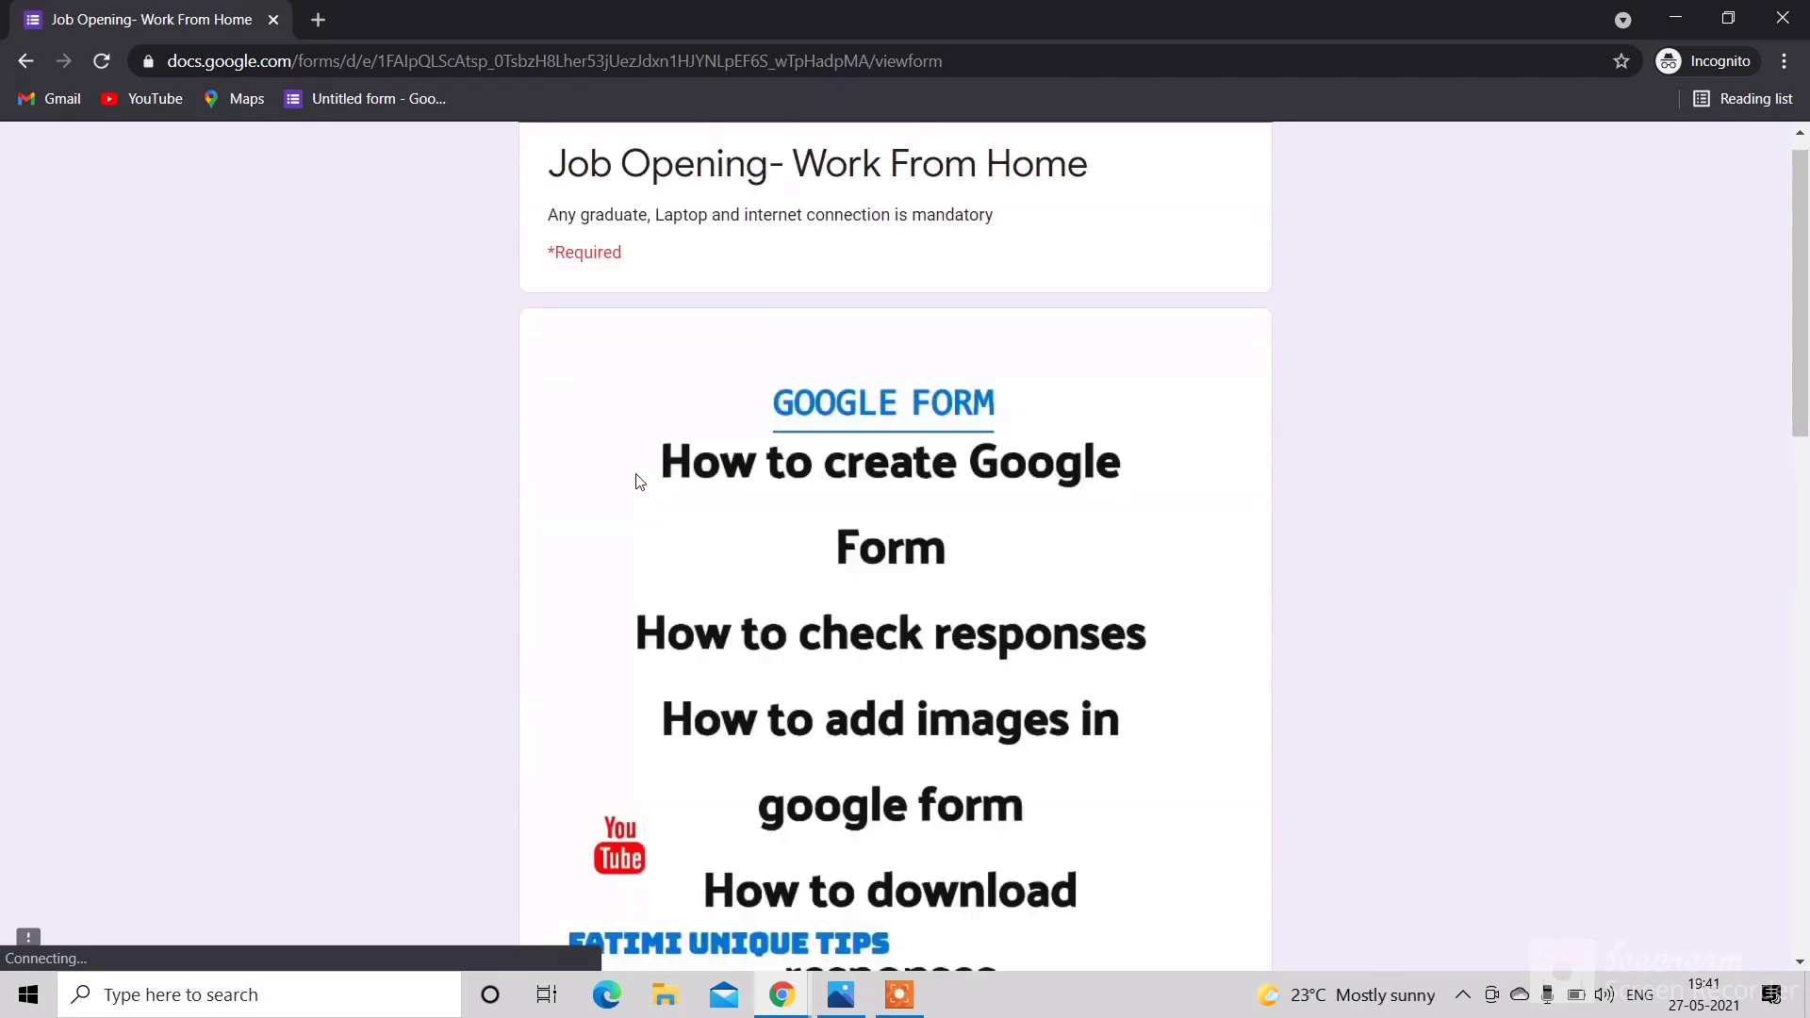
# Step: Fill in the applicant's name, enter 12 as the qualification and choose Male as the gender
pyautogui.scroll(-6, 712, 415)
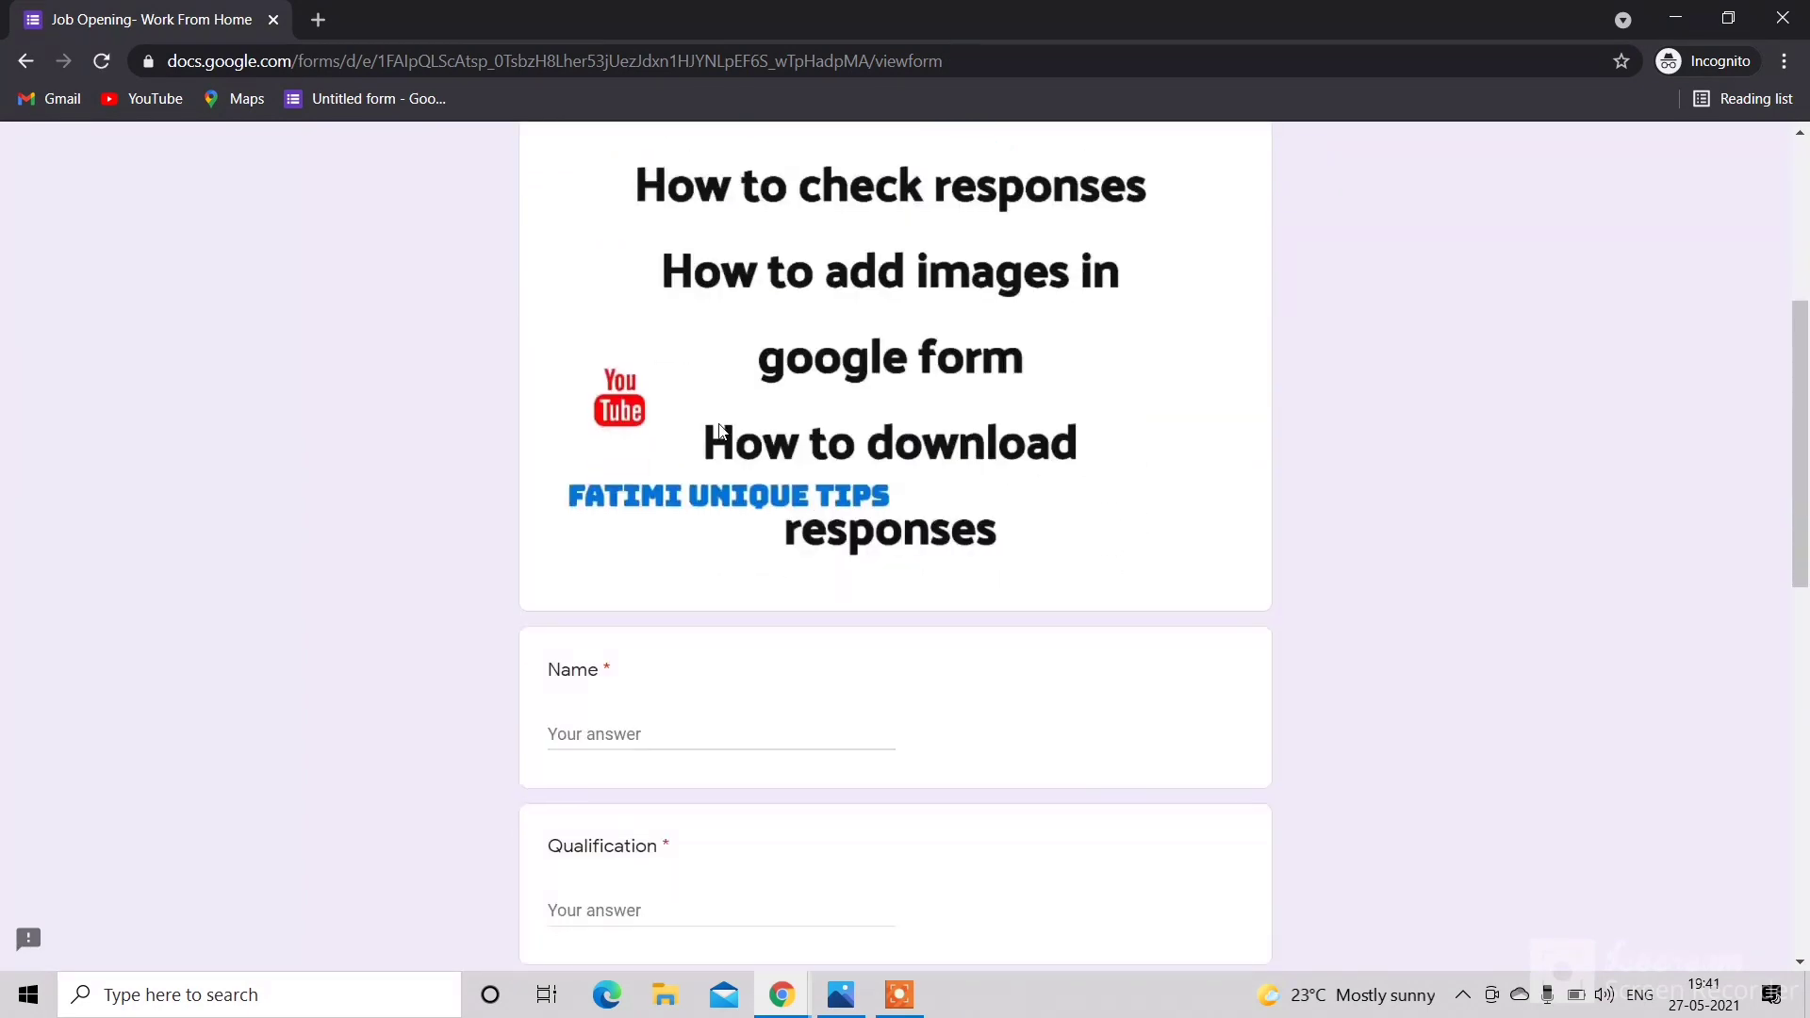
pyautogui.click(600, 618)
pyautogui.write('a')
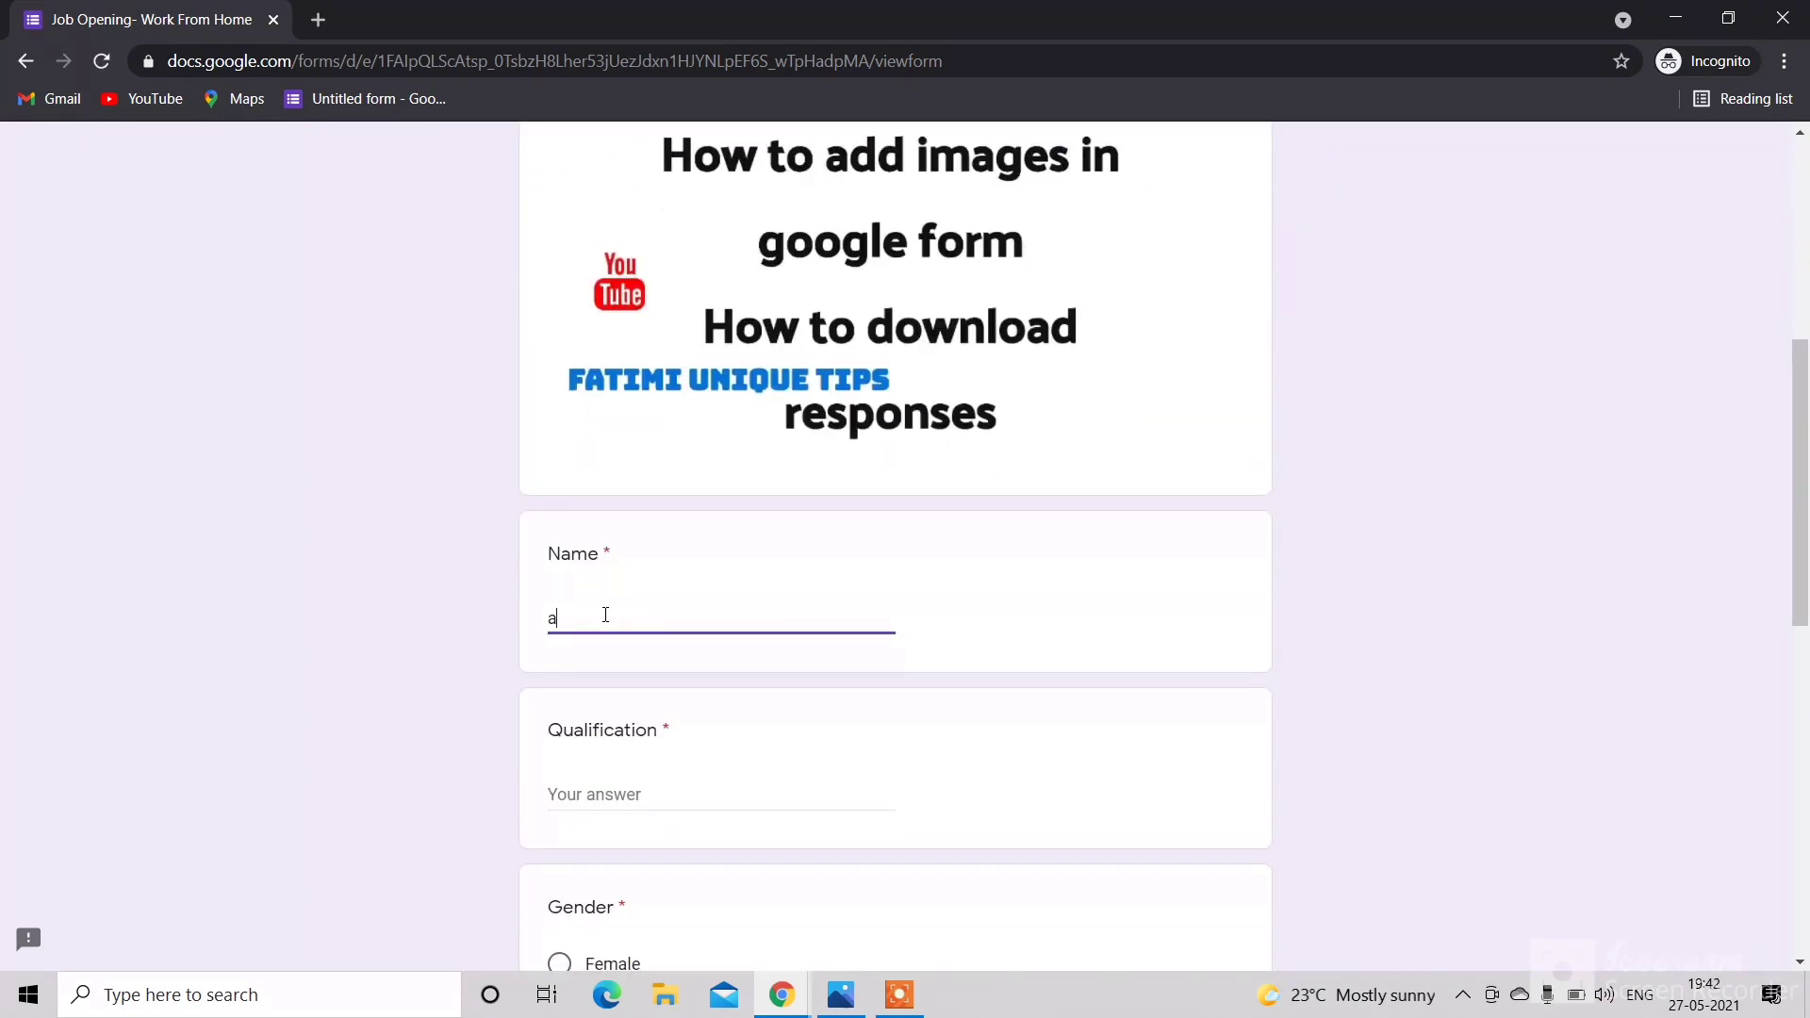
pyautogui.write('li')
pyautogui.scroll(-3, 608, 603)
pyautogui.click(594, 556)
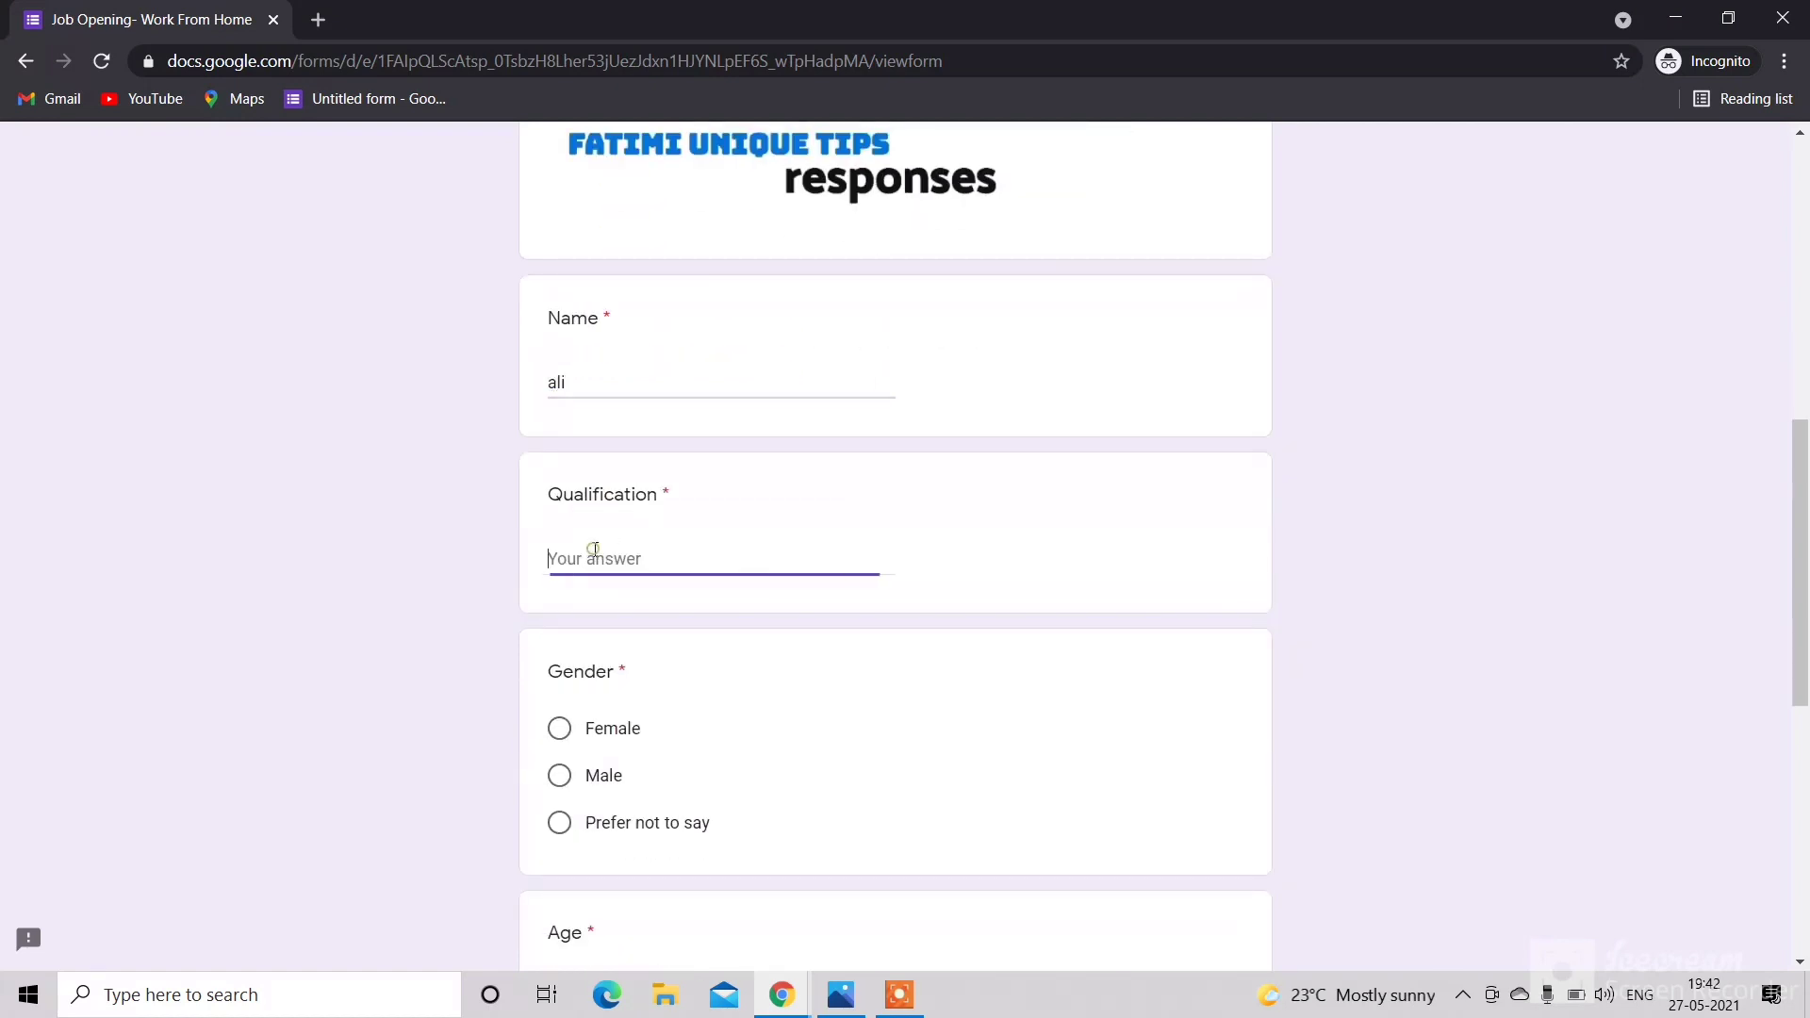
pyautogui.write('12')
pyautogui.click(559, 775)
pyautogui.scroll(-4, 570, 769)
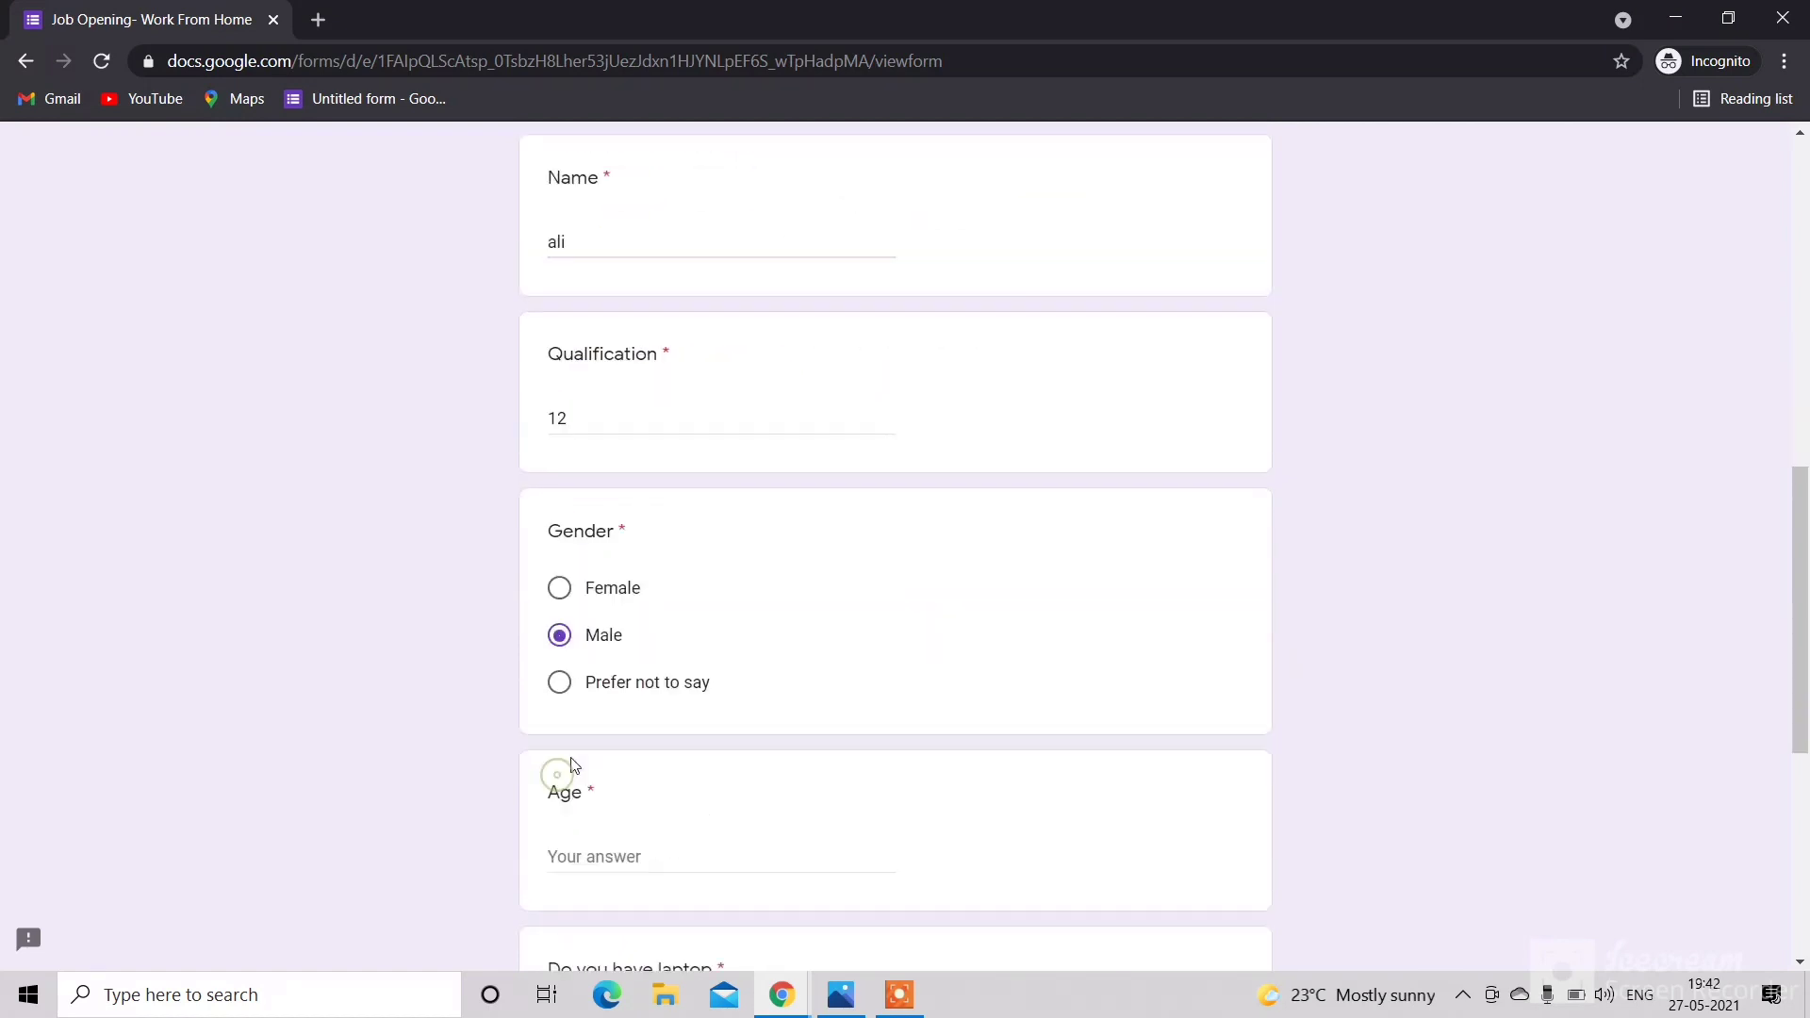
# Step: Enter 34 as the age, answer Yes to the laptop and internet connection questions, and submit the form
pyautogui.click(596, 632)
pyautogui.write('34')
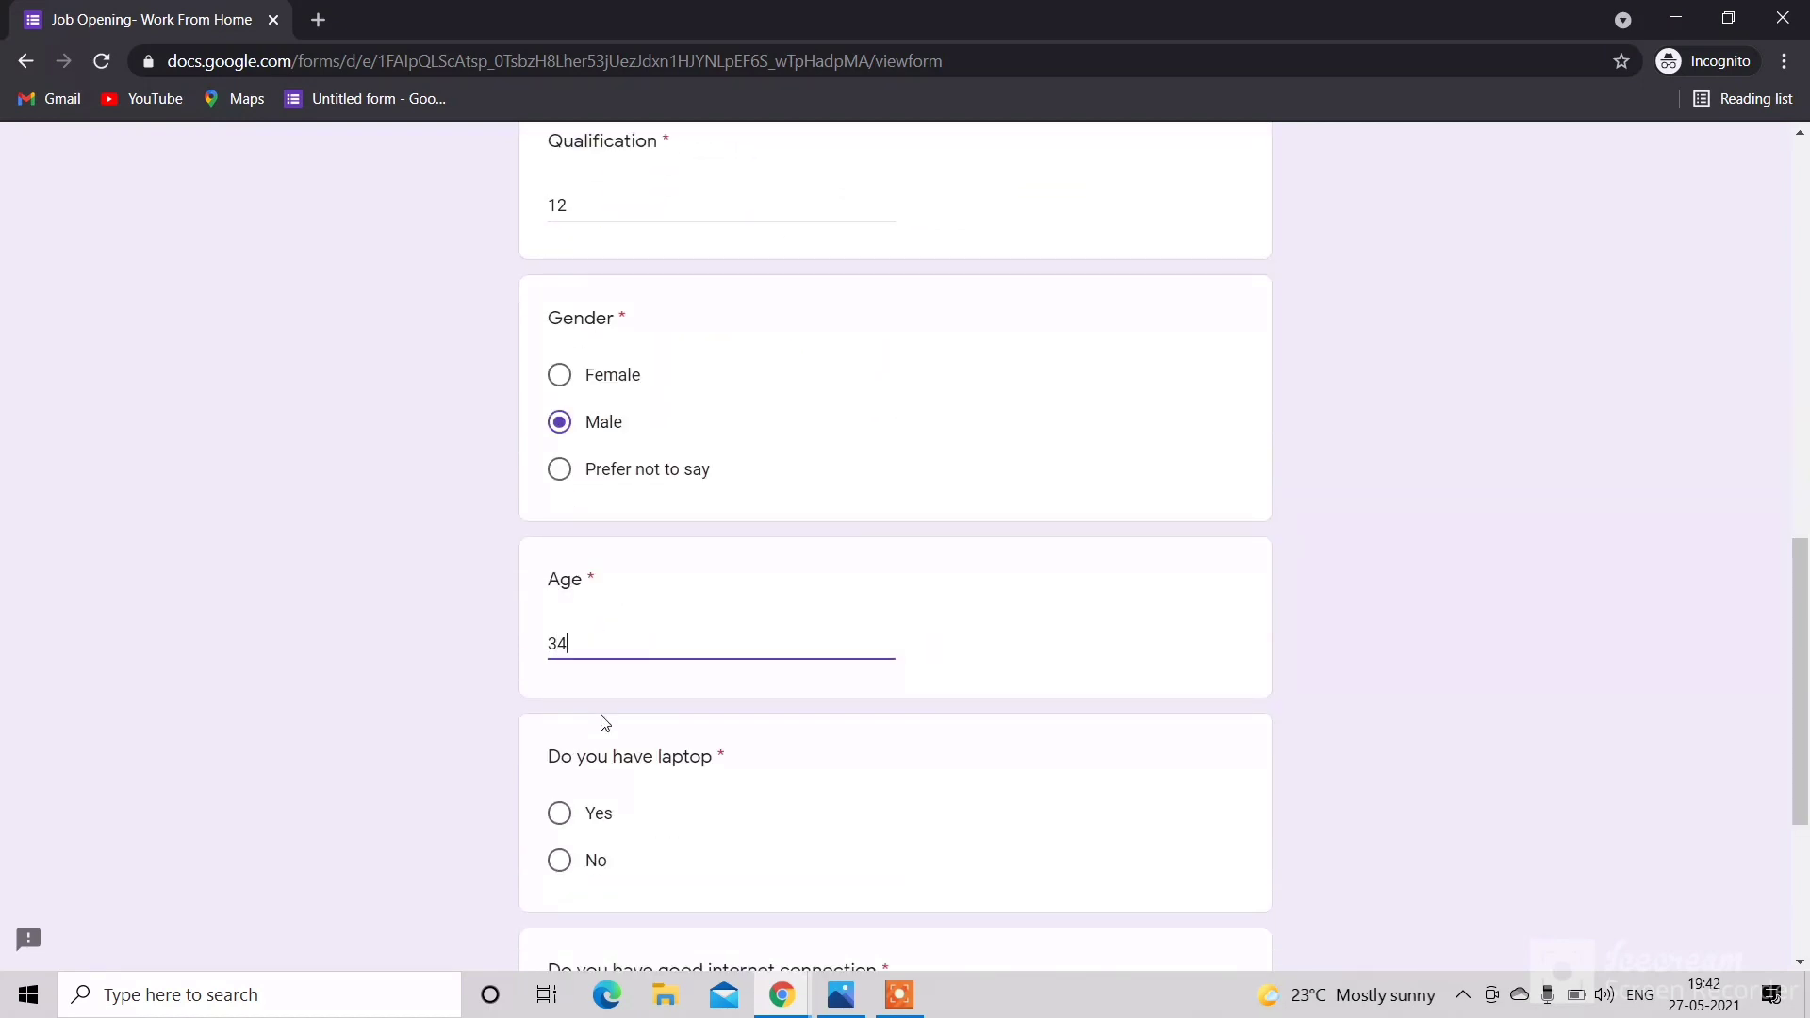
pyautogui.scroll(-2, 597, 720)
pyautogui.click(558, 691)
pyautogui.scroll(-2, 565, 739)
pyautogui.click(559, 792)
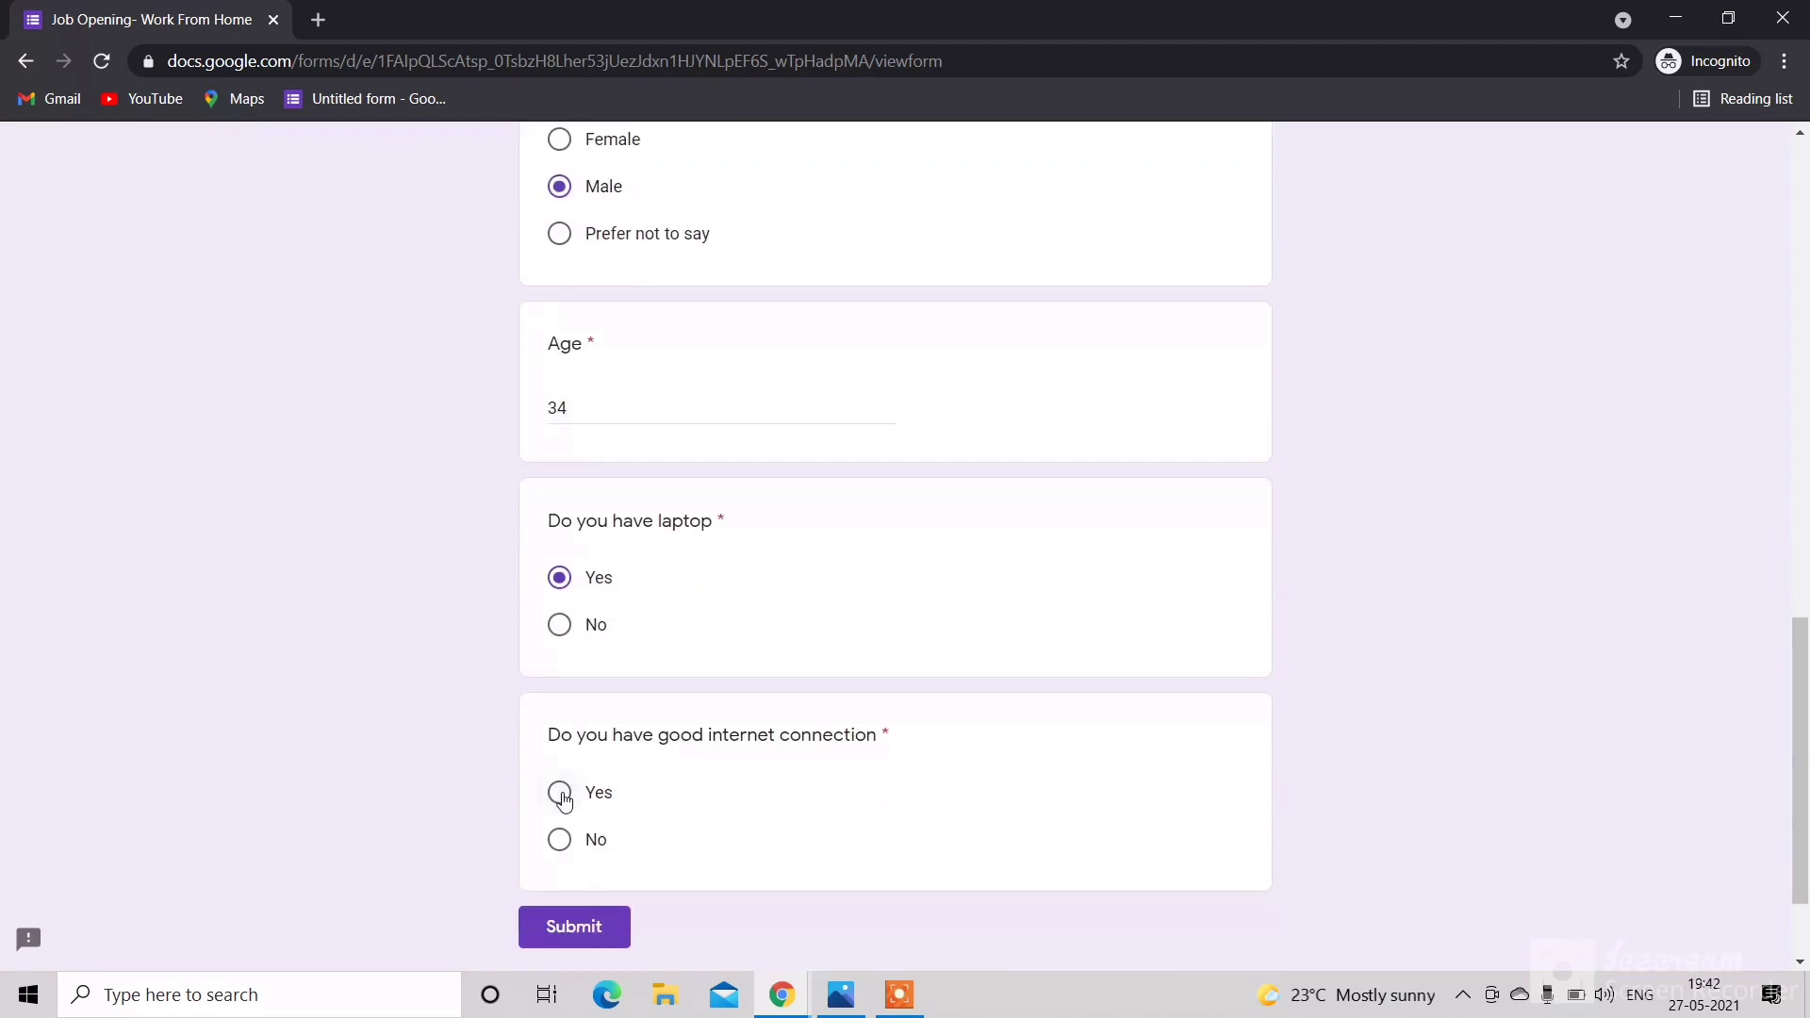
pyautogui.scroll(-2, 577, 794)
pyautogui.click(582, 792)
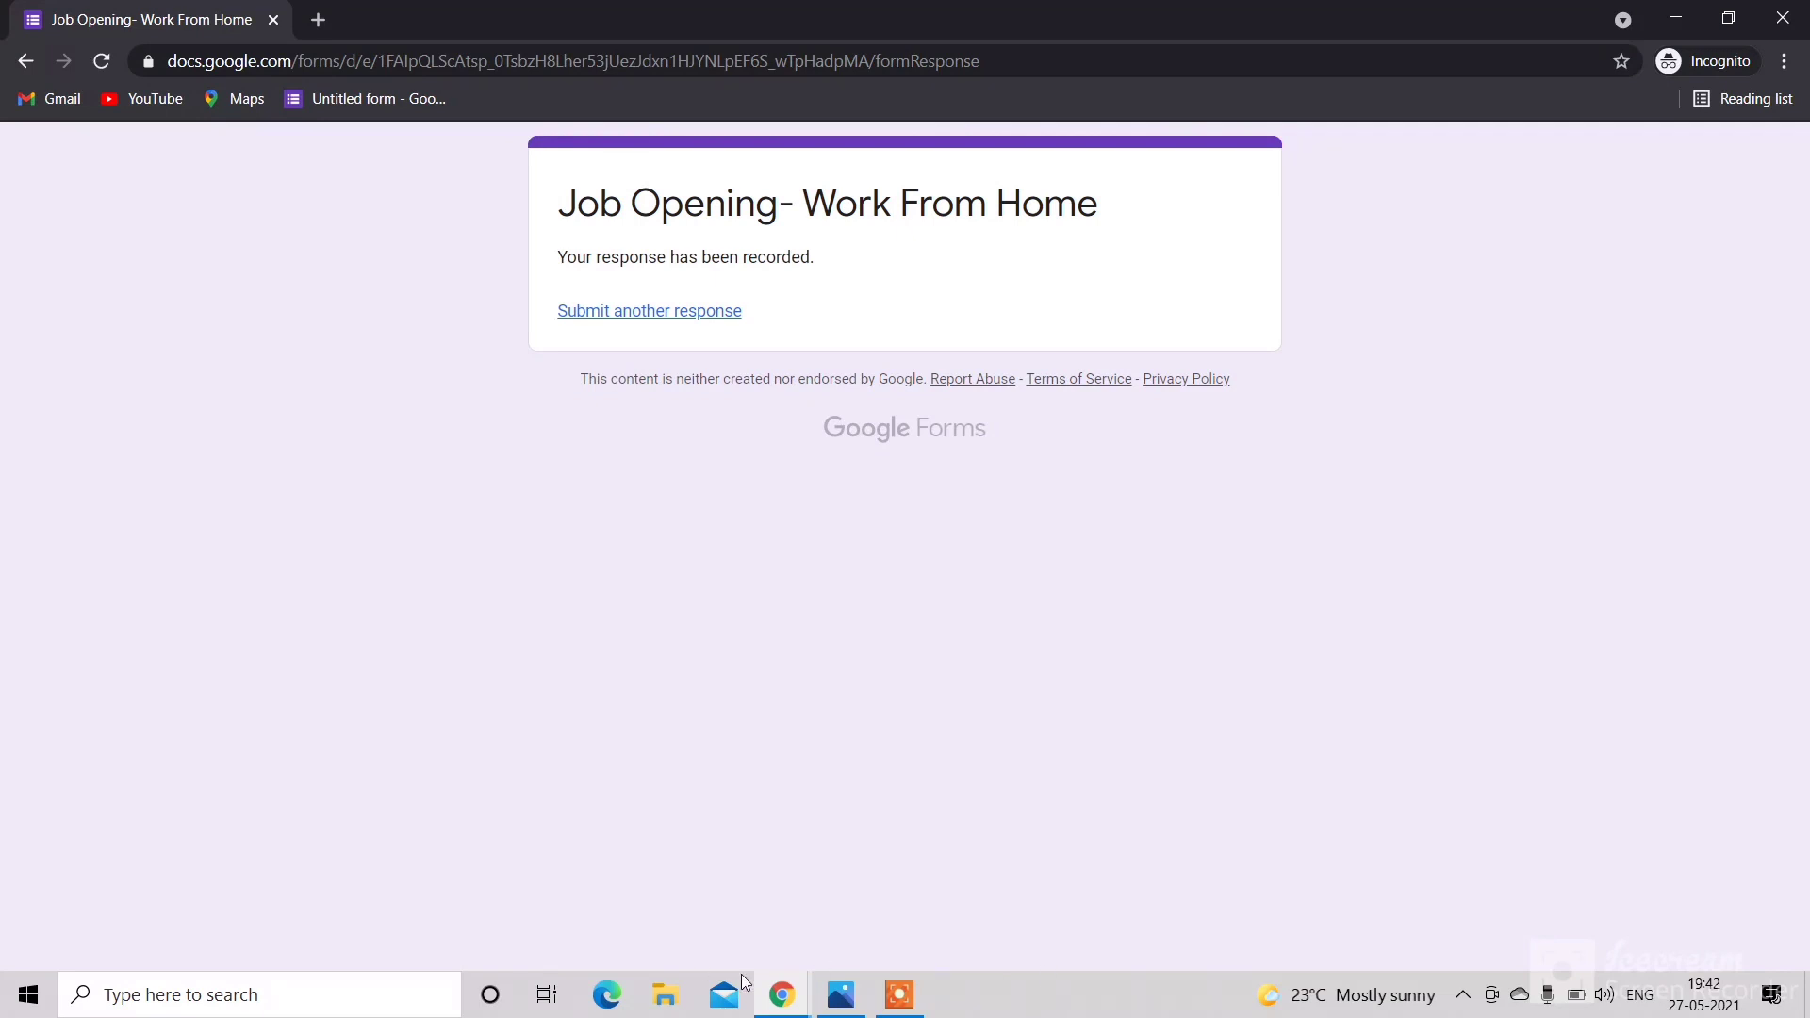
# Step: Return to the form editor, close the send dialog and review the summary of submitted responses
pyautogui.moveTo(787, 1007)
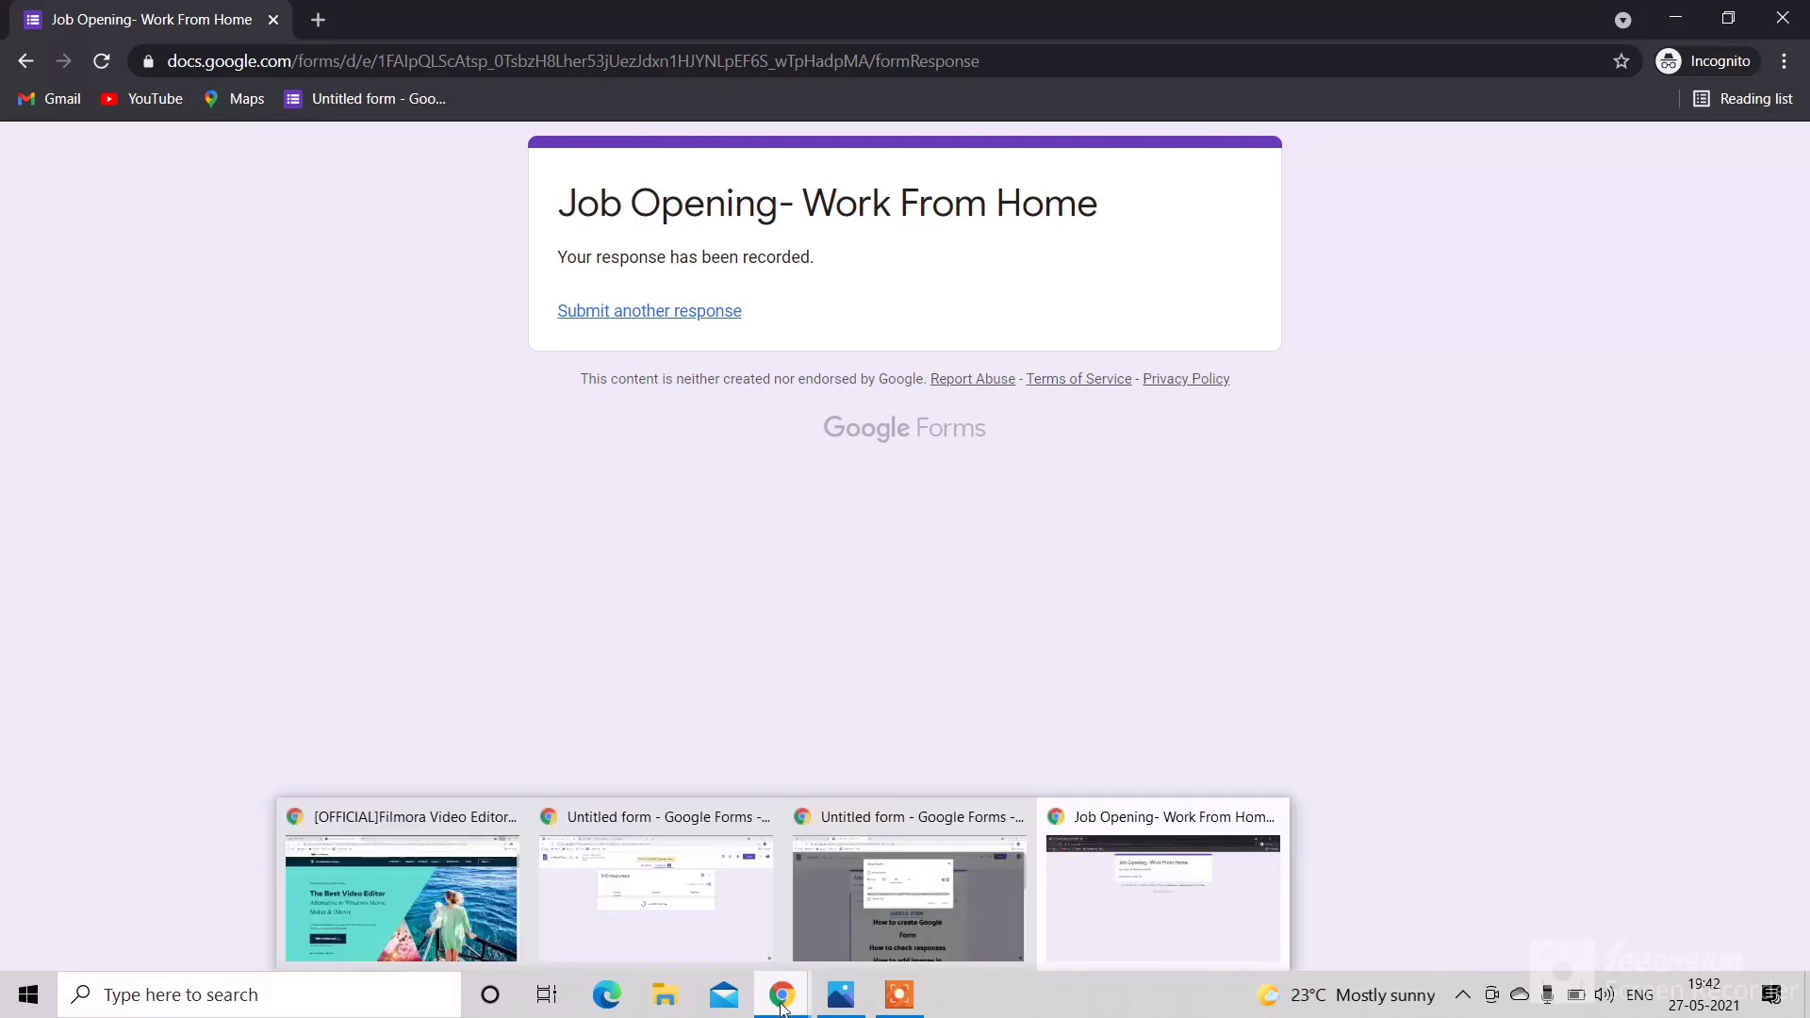
pyautogui.click(876, 914)
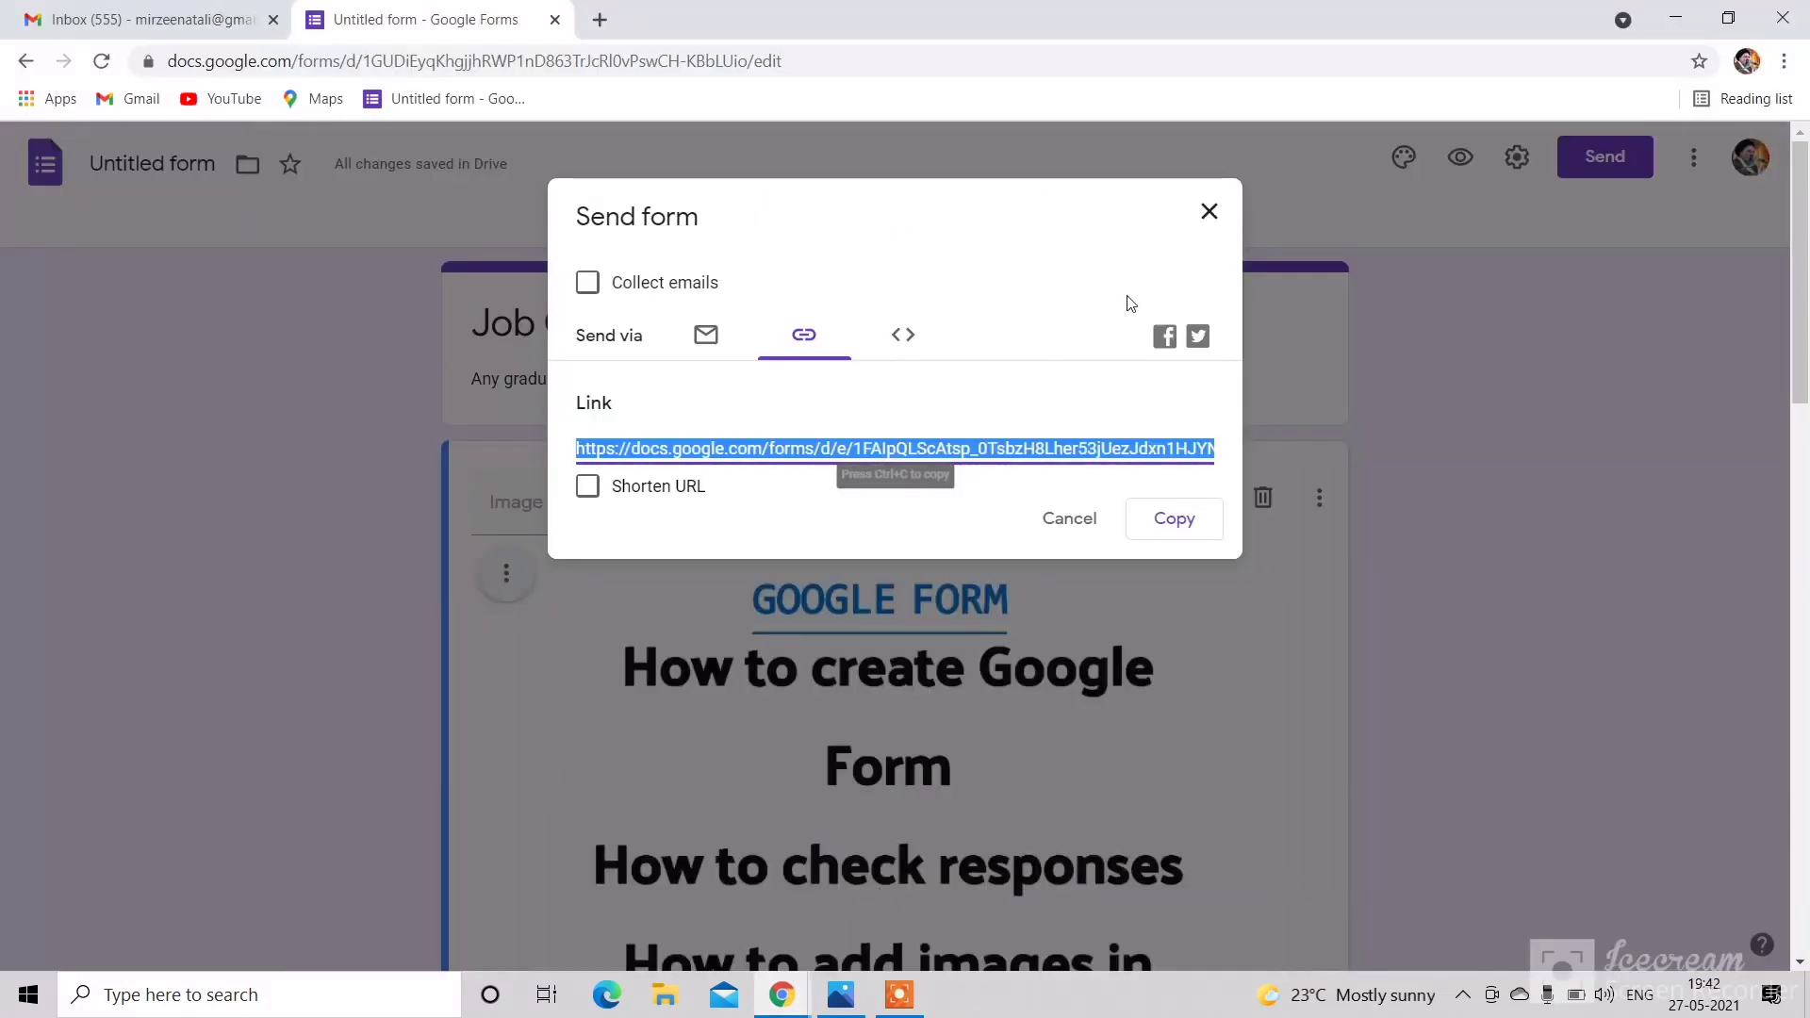
pyautogui.click(1200, 214)
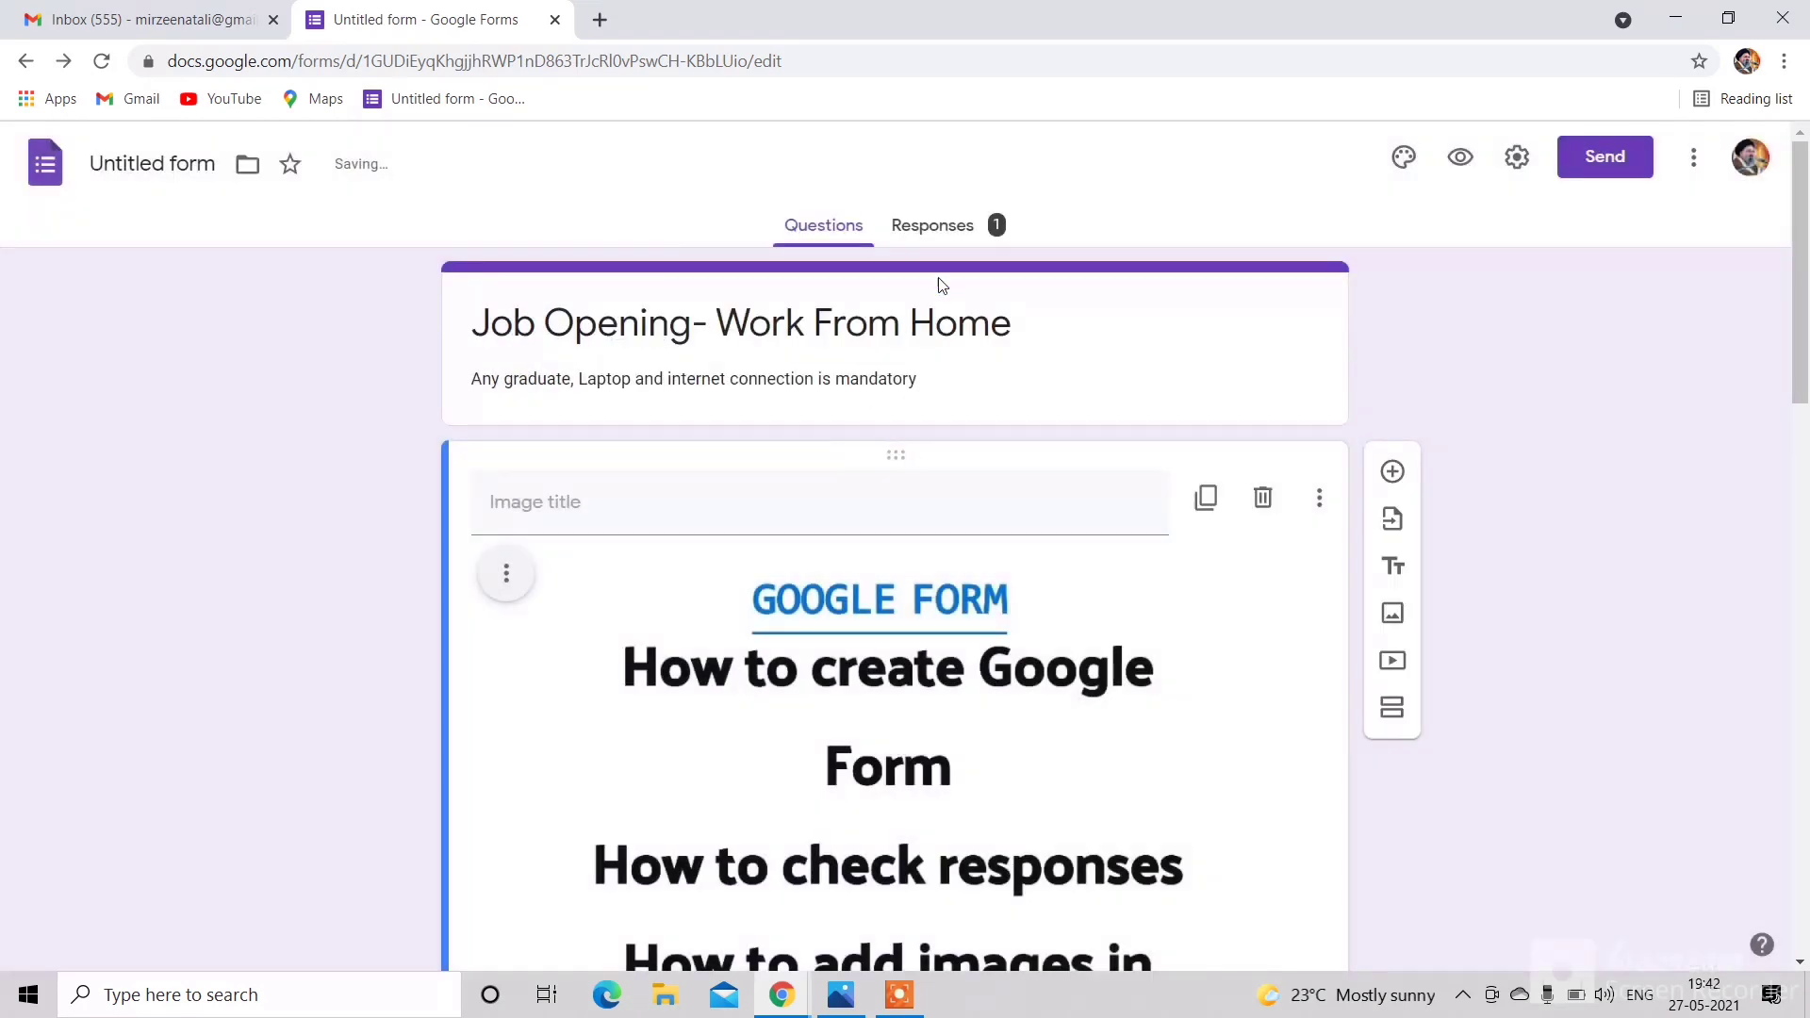
pyautogui.click(980, 228)
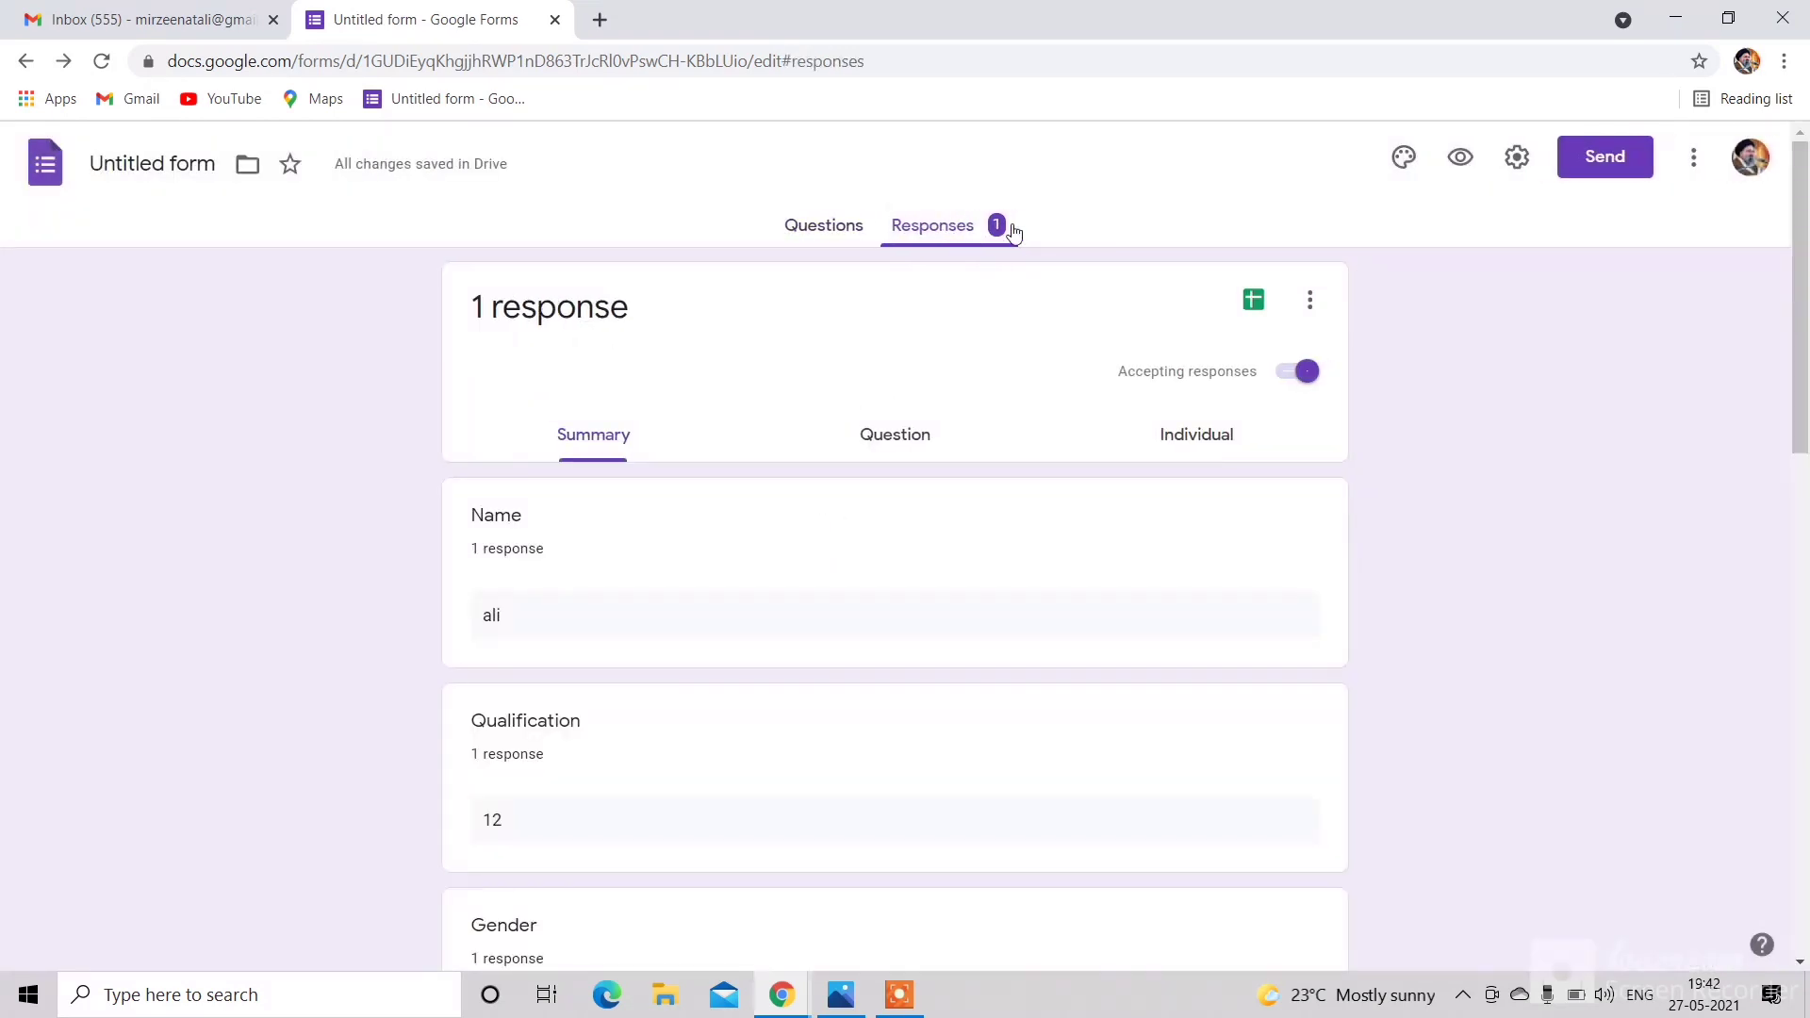
pyautogui.scroll(-7, 472, 686)
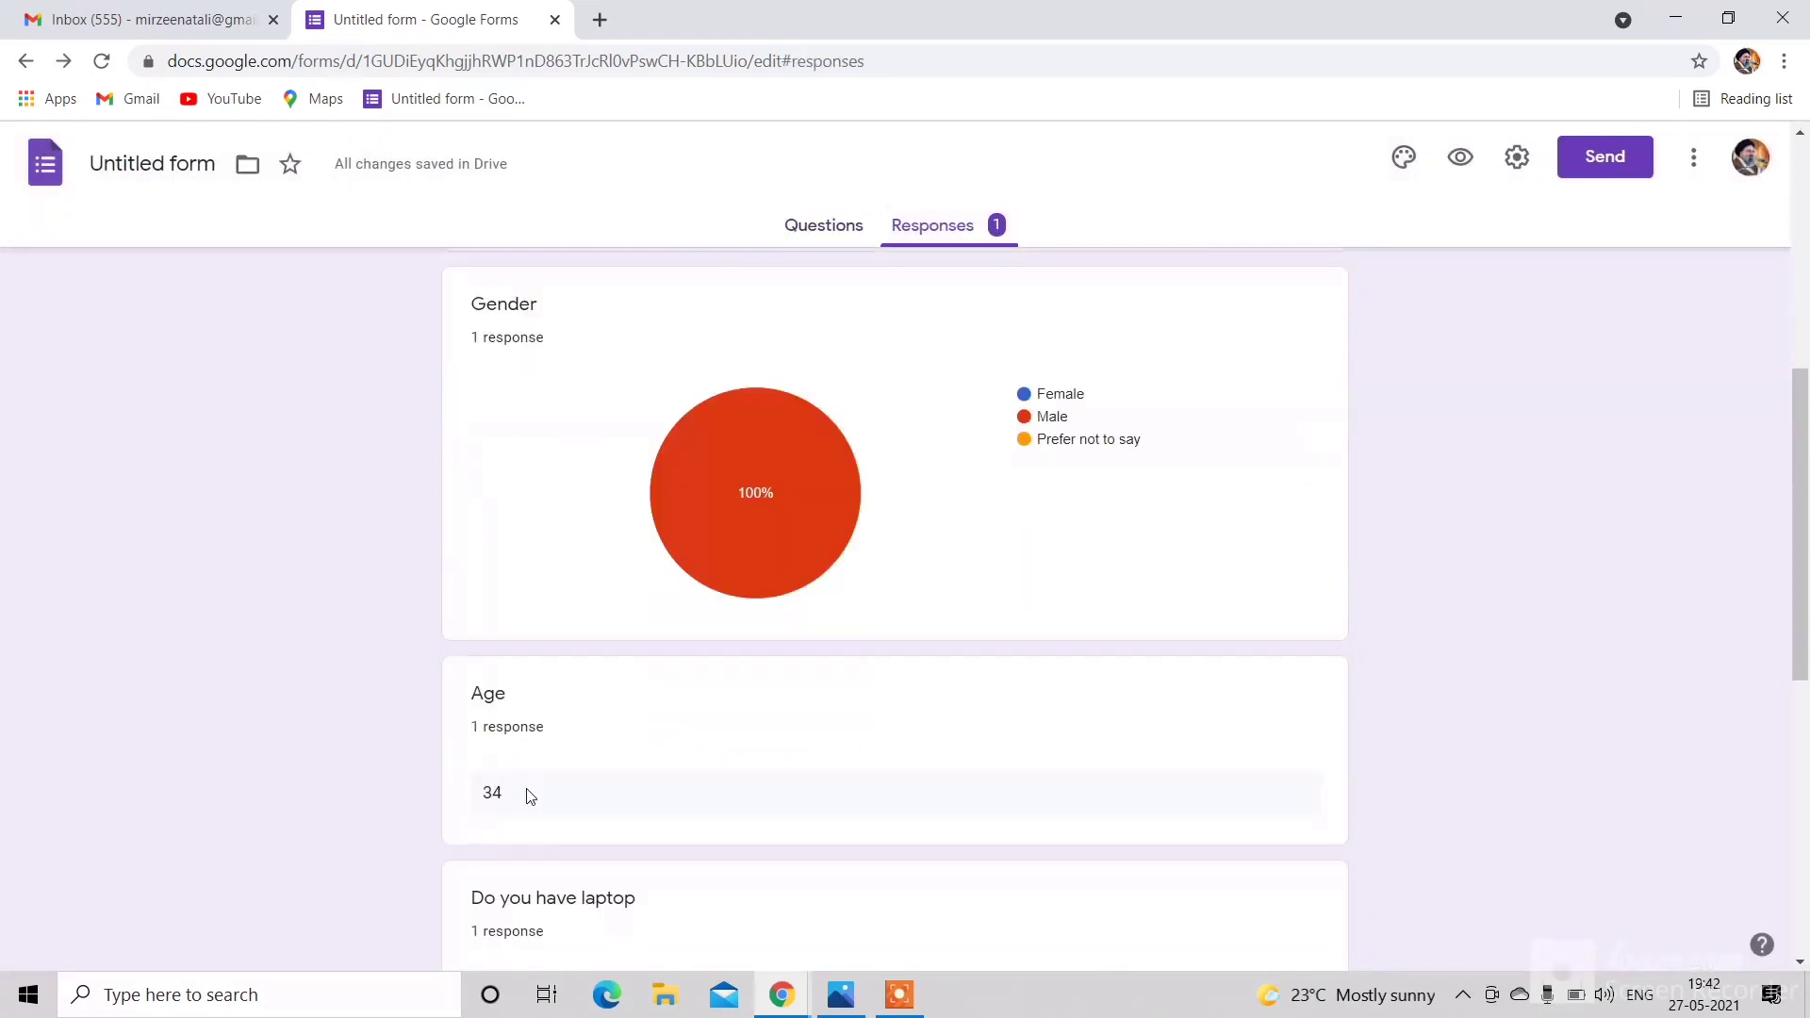
pyautogui.scroll(7, 525, 796)
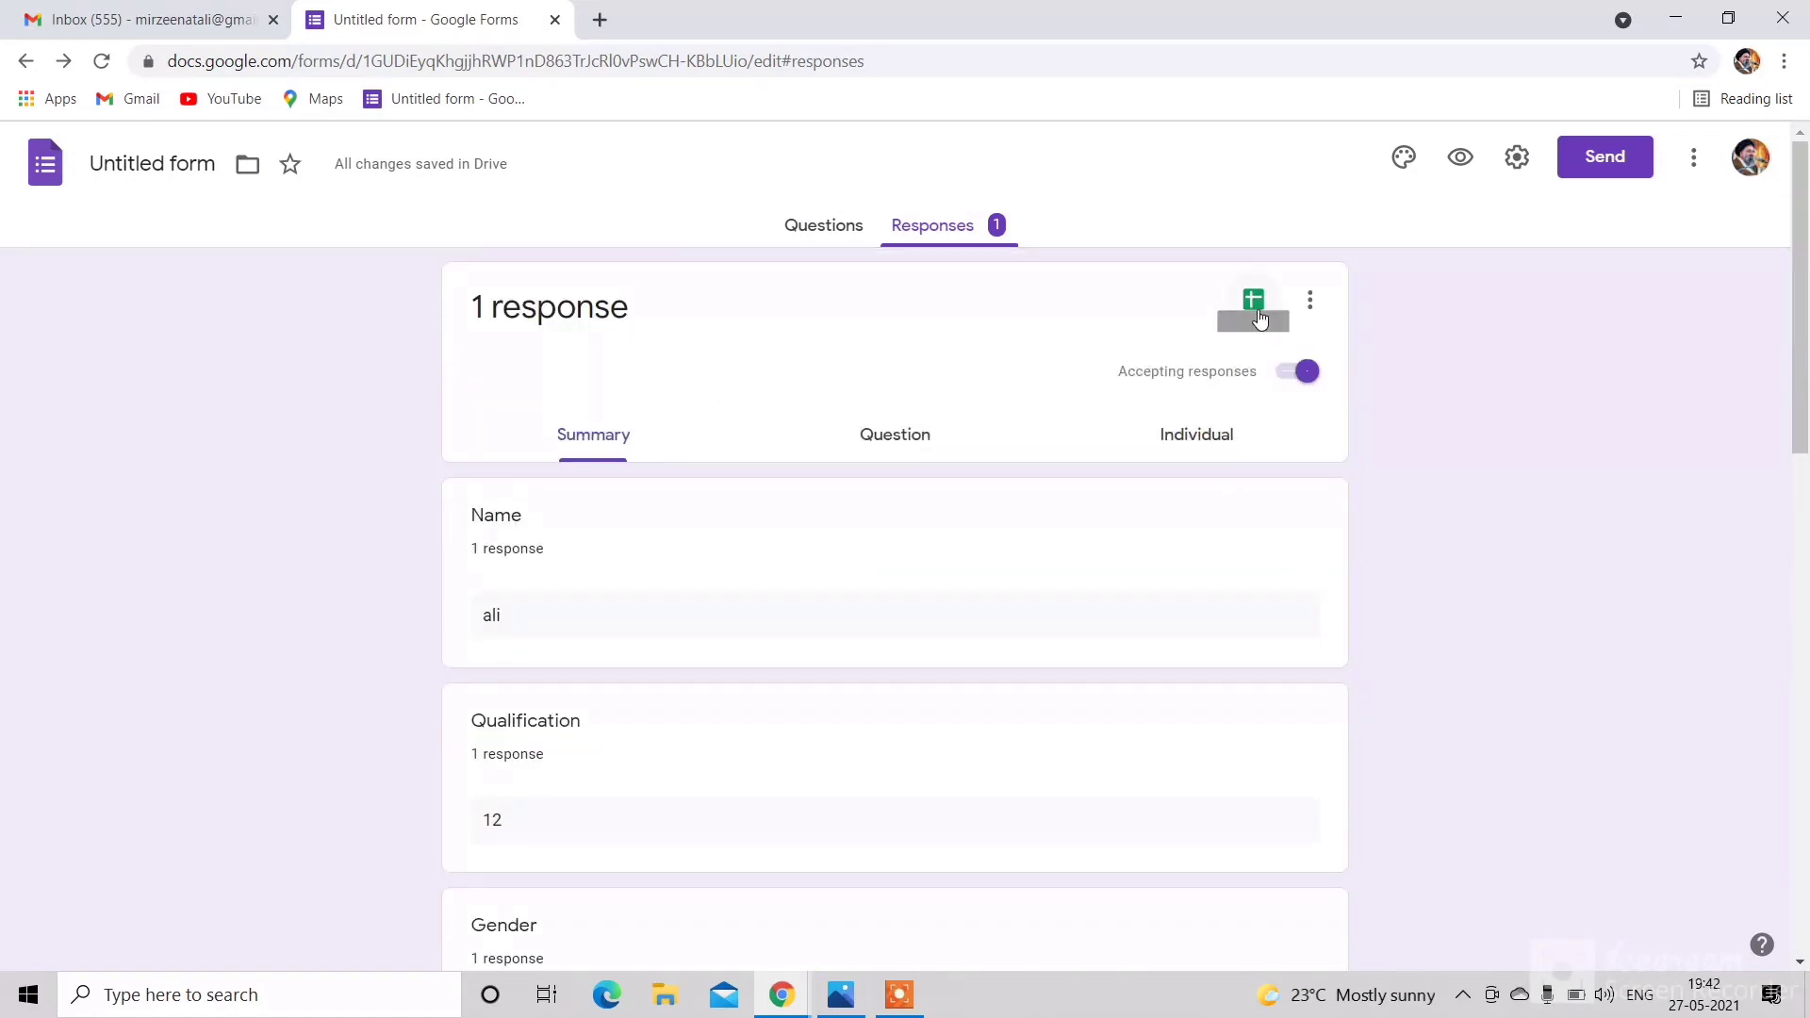
# Step: Create a new spreadsheet named "Untitled form (Responses)" as the destination for the form's responses
pyautogui.click(1258, 305)
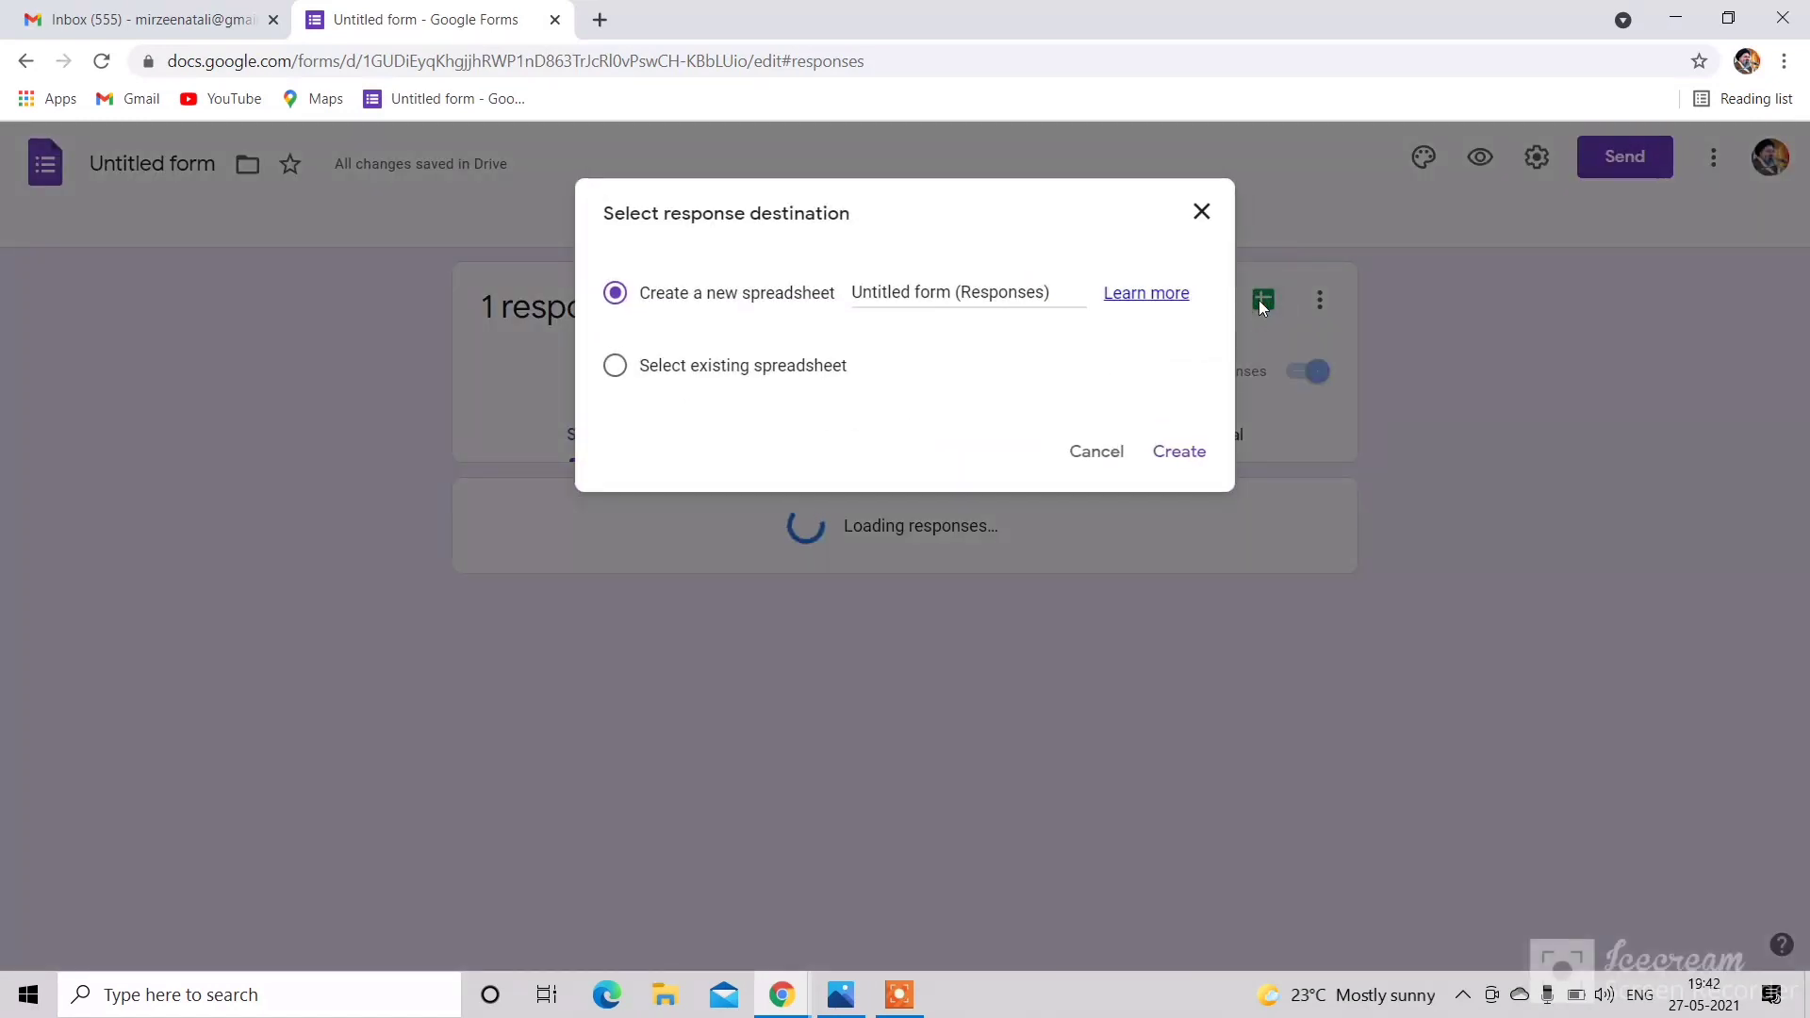
pyautogui.click(1191, 453)
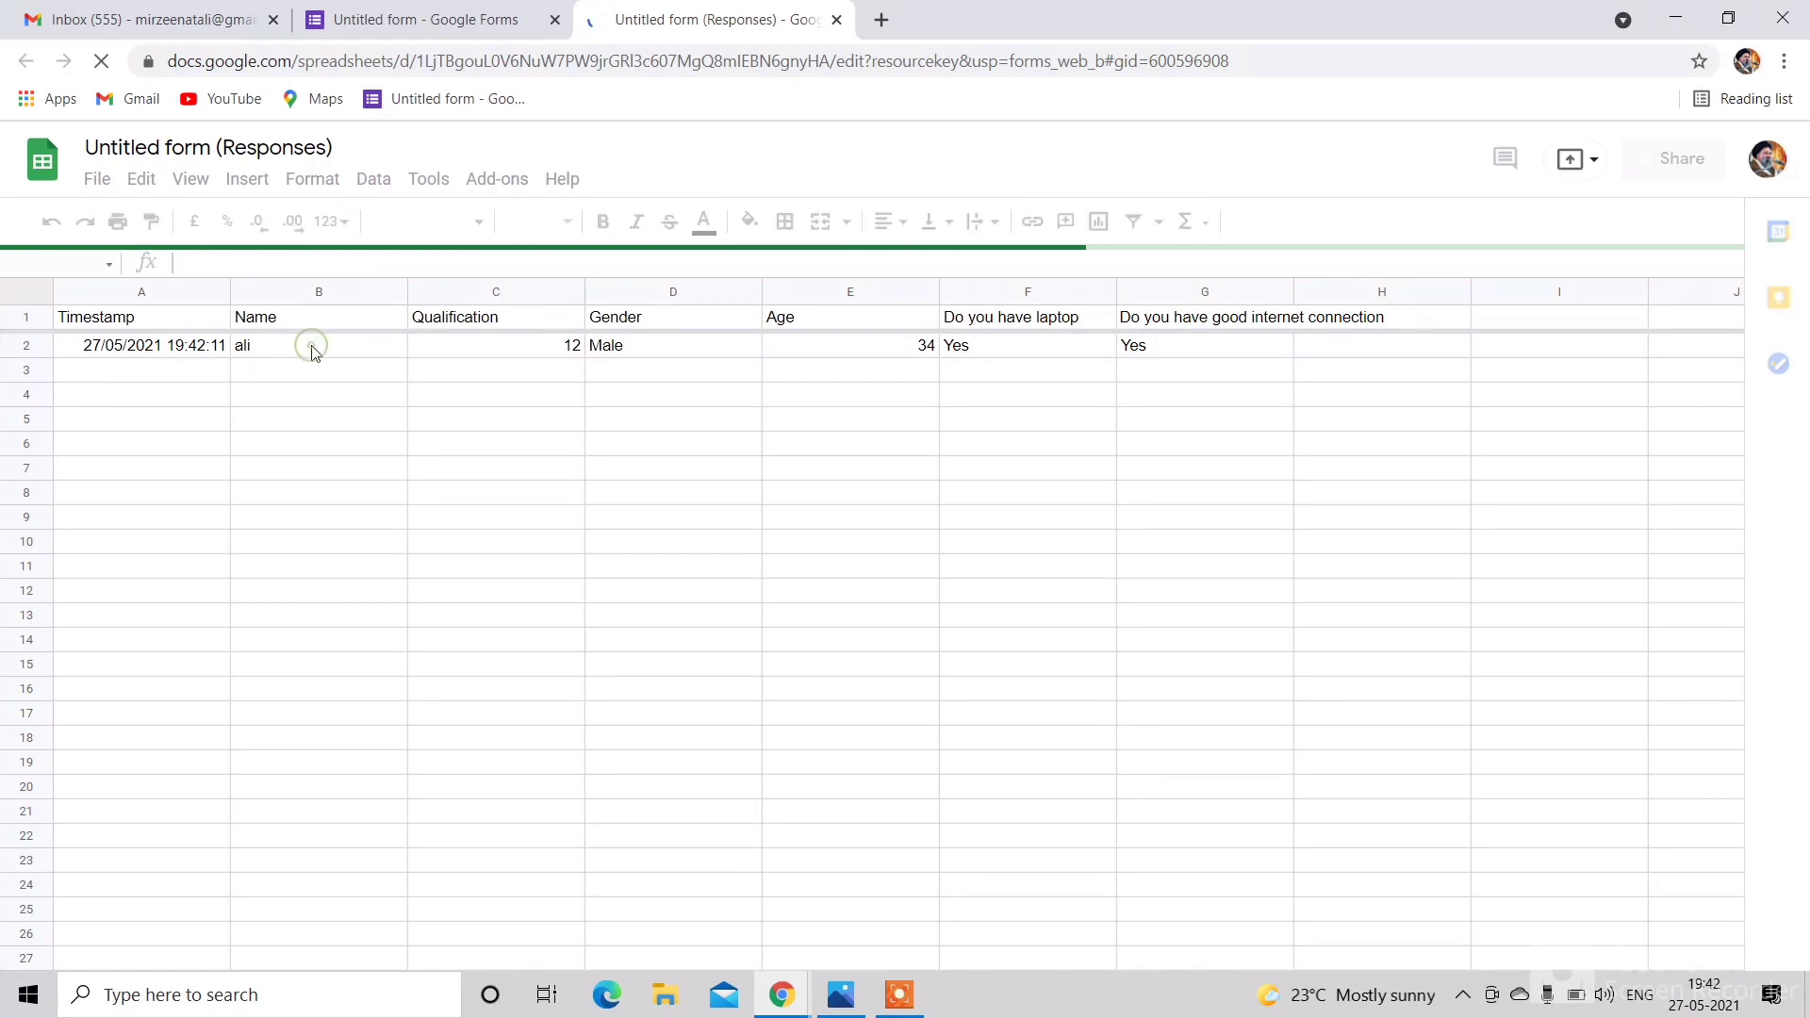
# Step: Go back to the form's responses and switch accepting responses off and on again
pyautogui.click(494, 21)
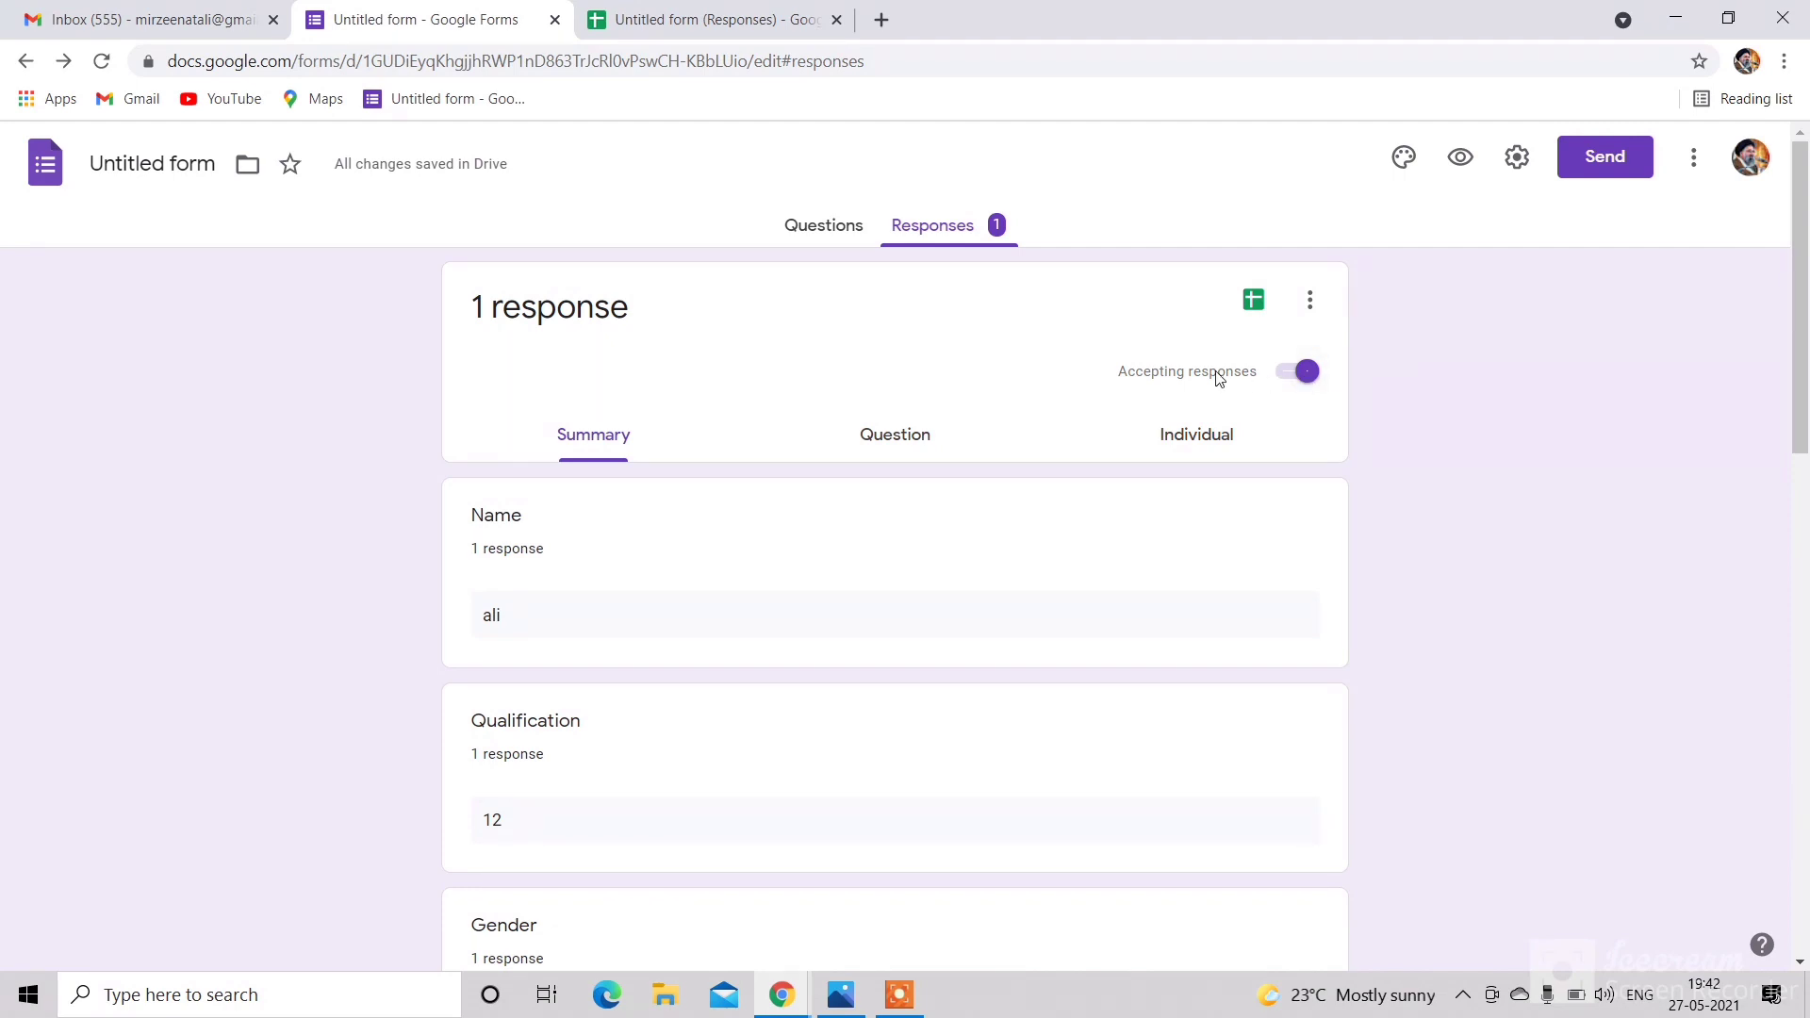
pyautogui.click(1298, 372)
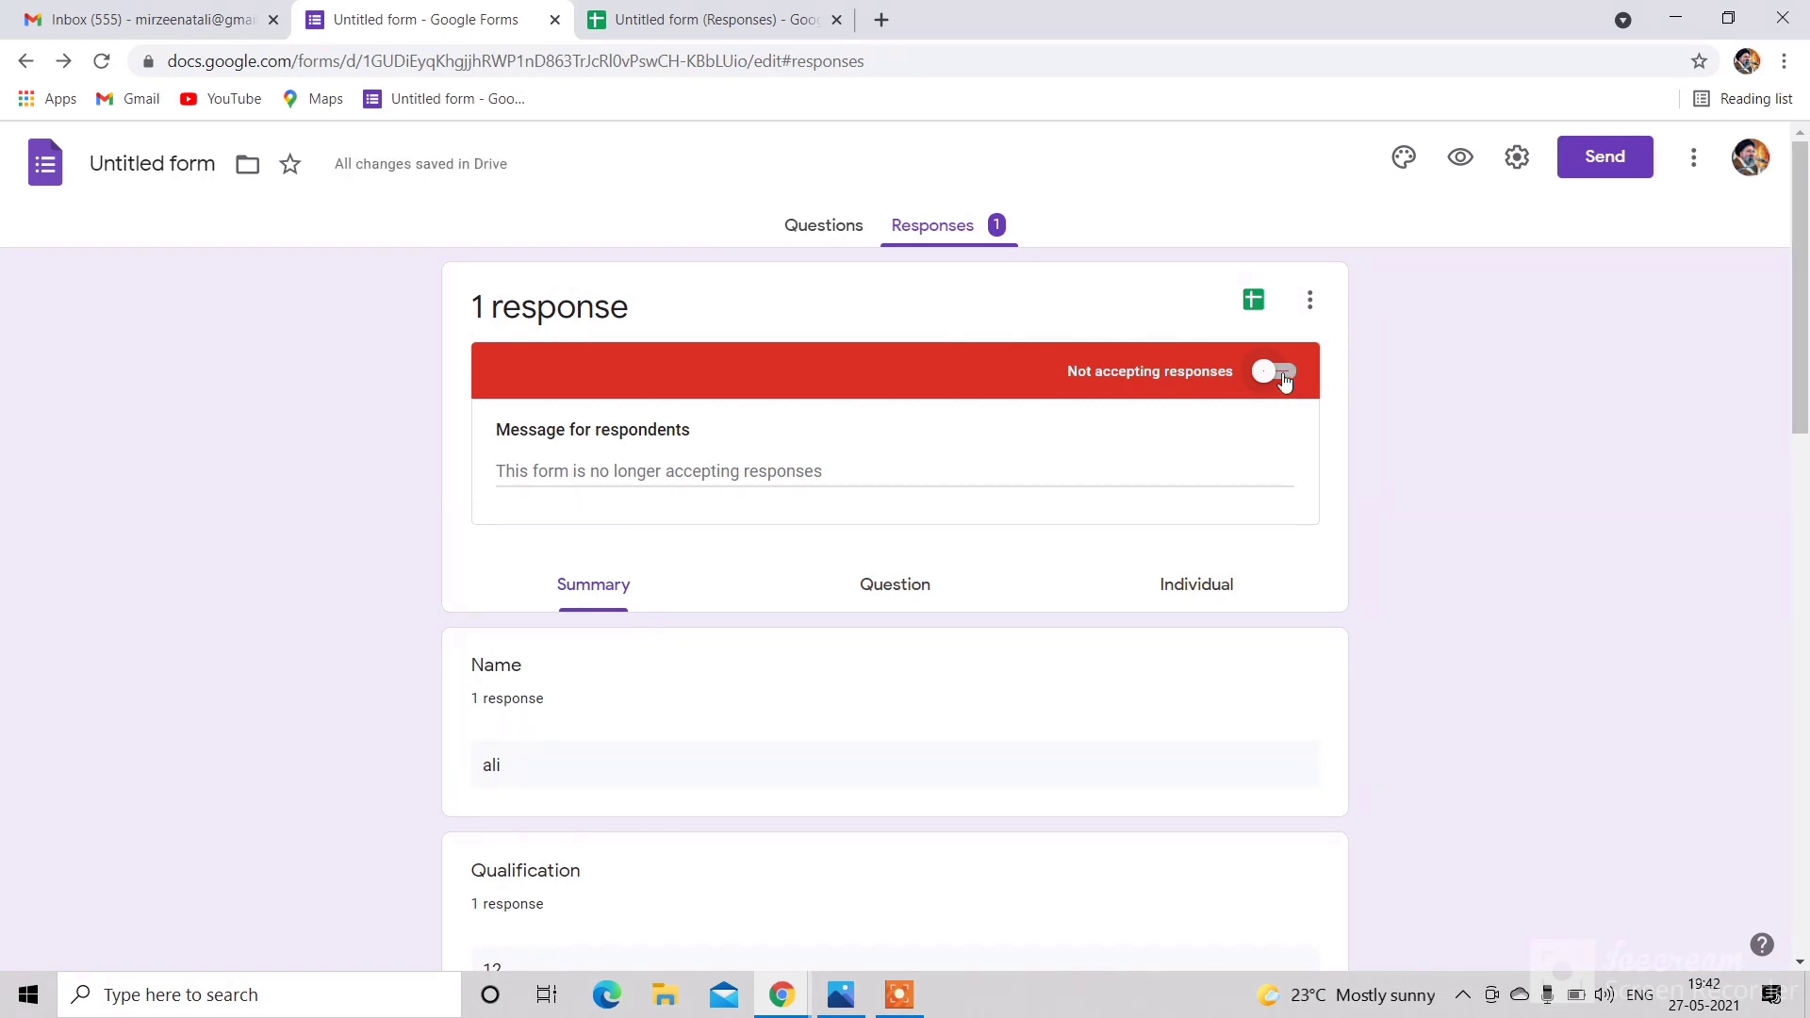
pyautogui.click(1284, 377)
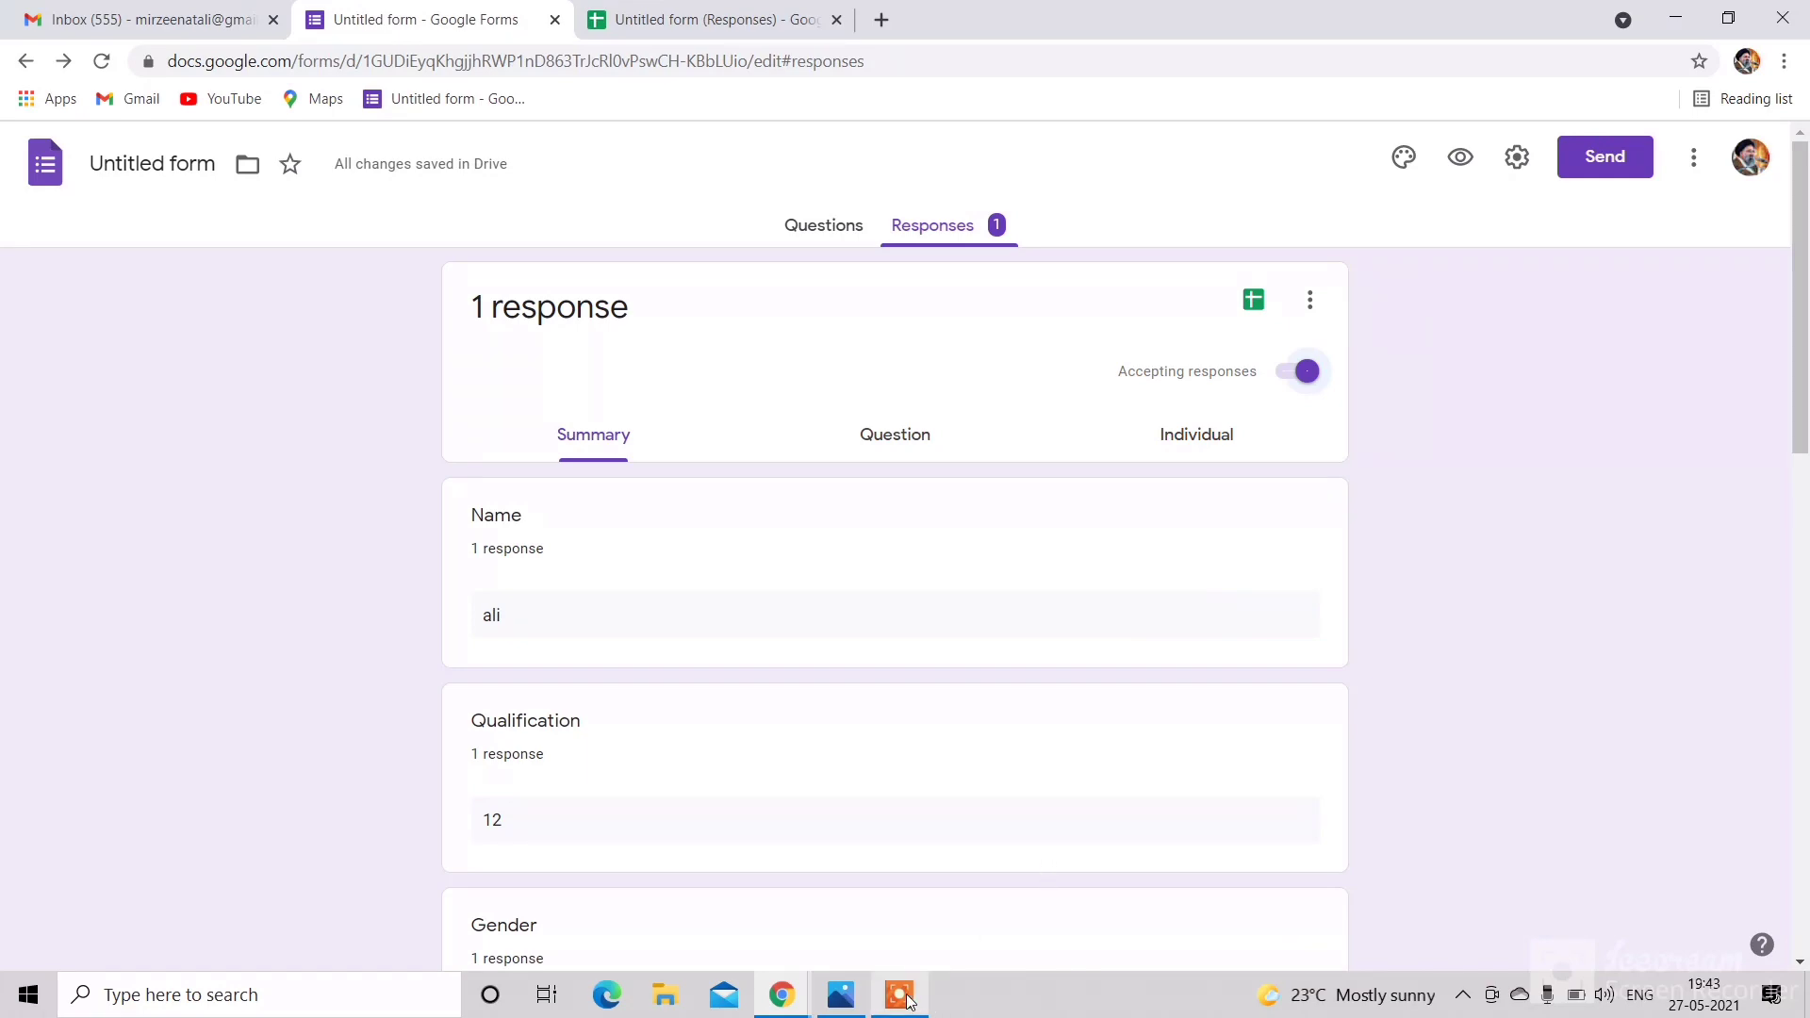
pyautogui.moveTo(907, 998)
pyautogui.moveTo(903, 943)
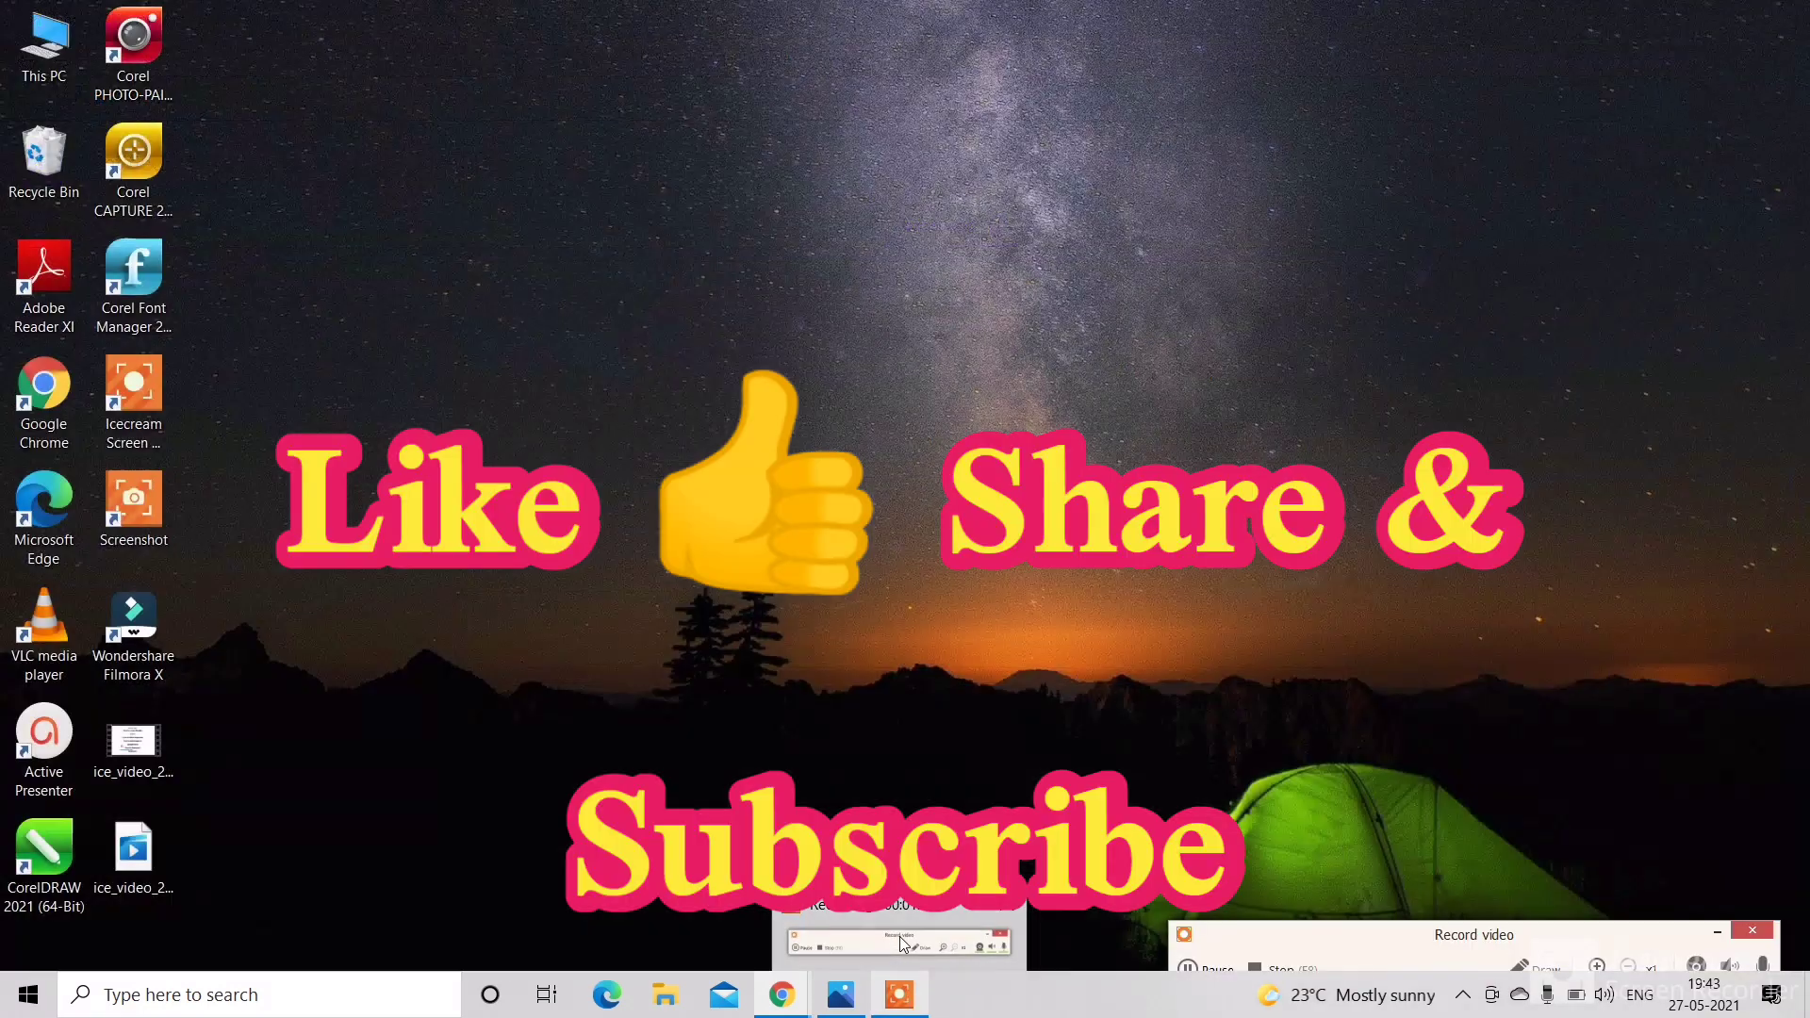